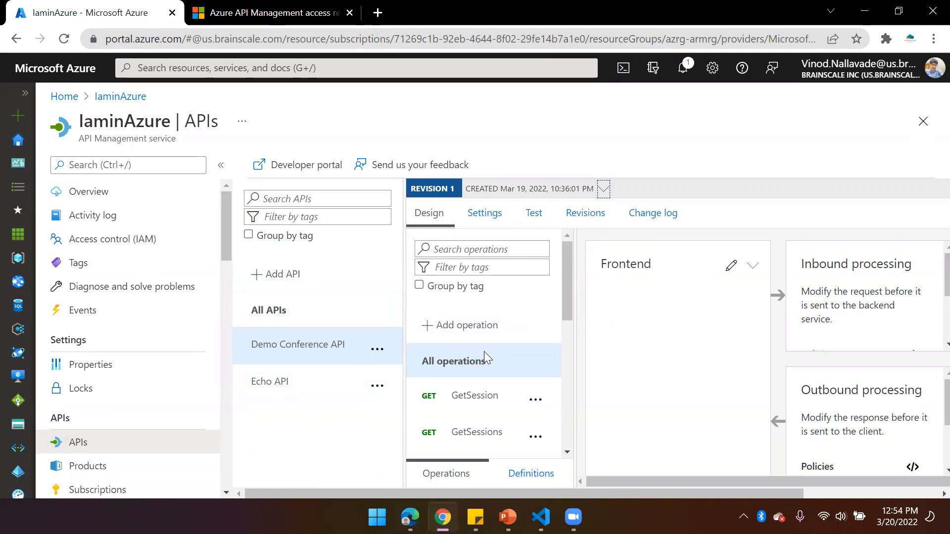
Examine the Frontend, Inbound processing, Outbound processing and Backend sections for all operations of the Demo Conference API
left_click_drag(597, 489, 735, 491)
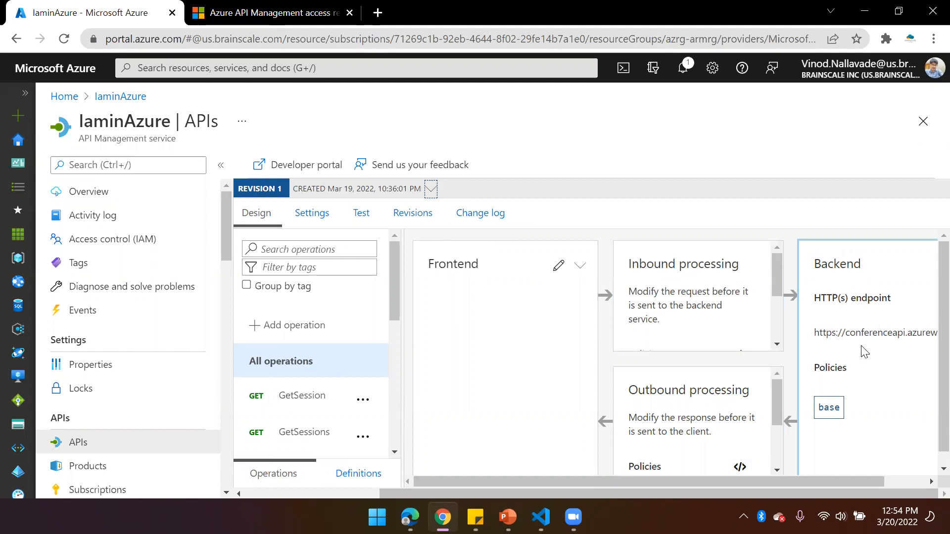
scroll(711, 422, "down", 2)
scroll(673, 432, "up", 2)
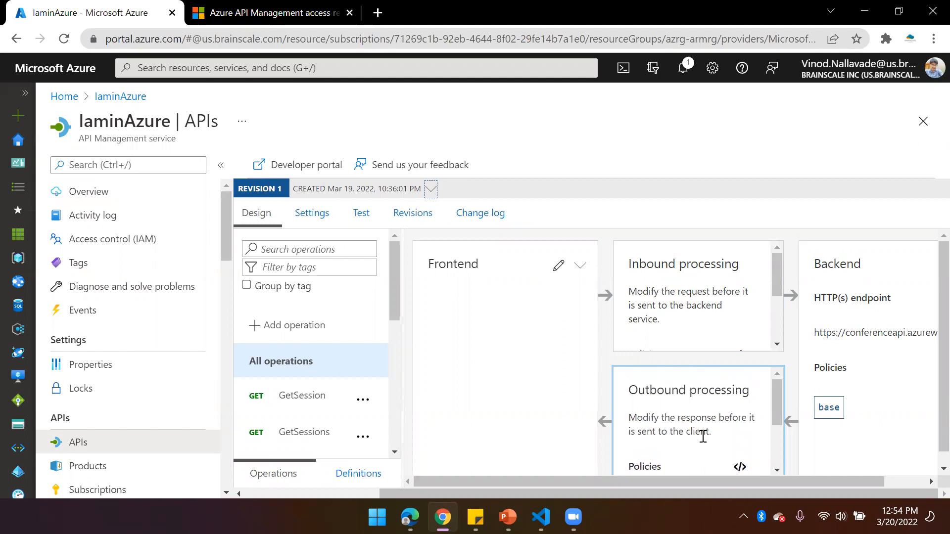
scroll(665, 325, "down", 2)
scroll(643, 307, "up", 2)
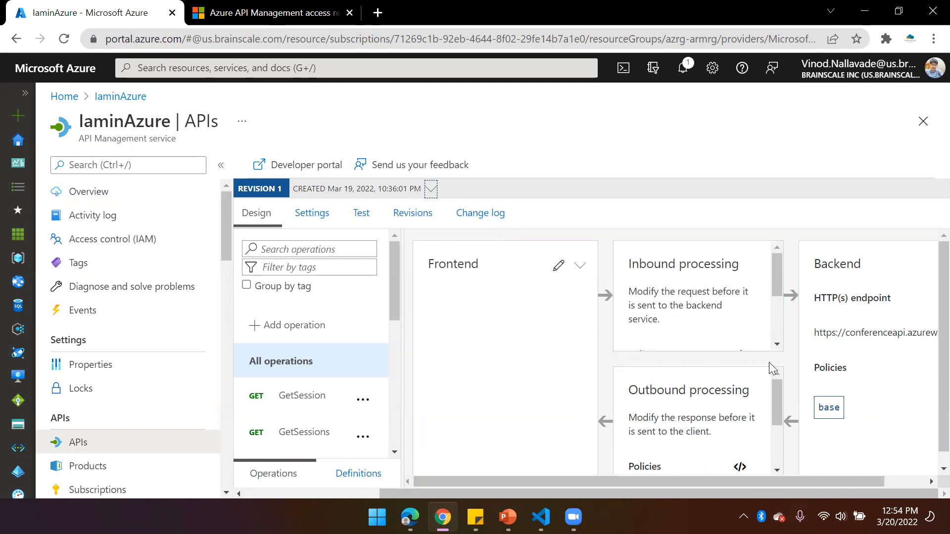
scroll(702, 318, "down", 2)
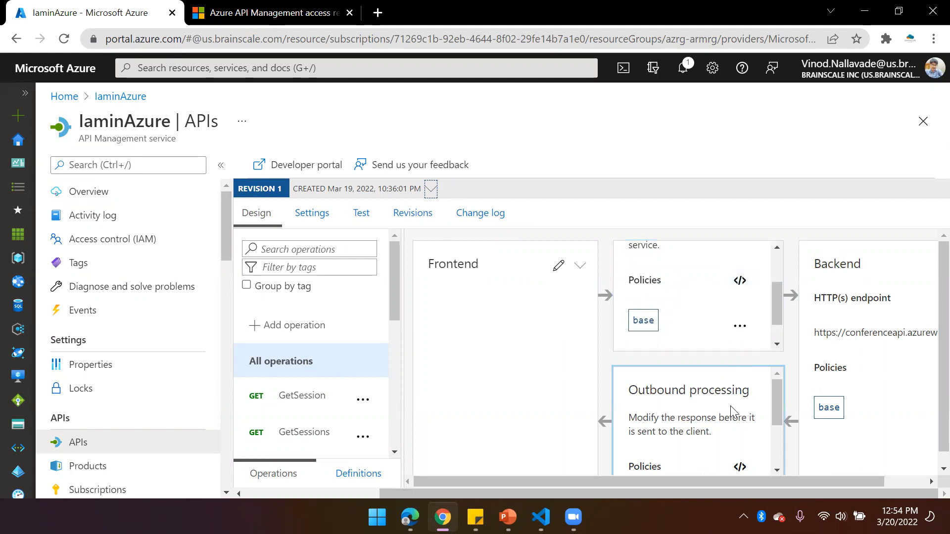
scroll(687, 322, "up", 2)
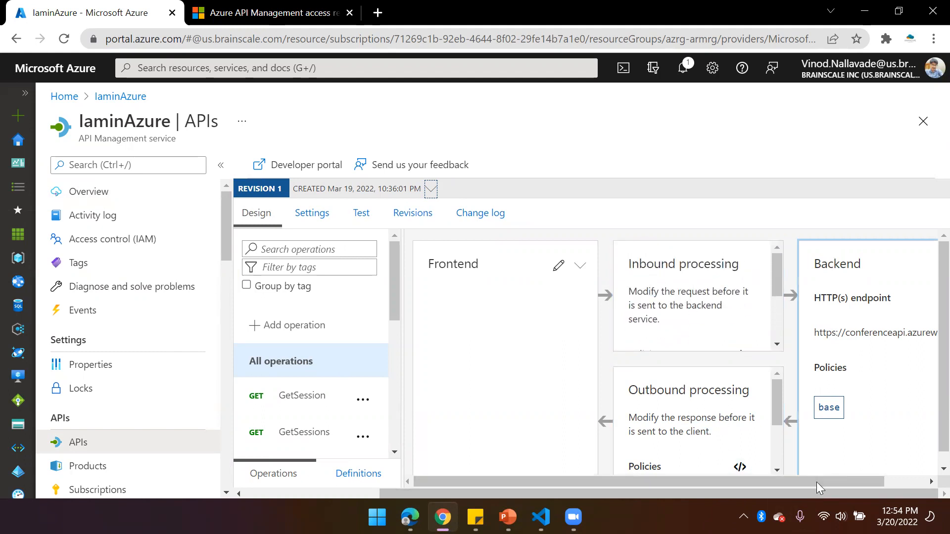
left_click_drag(822, 482, 866, 482)
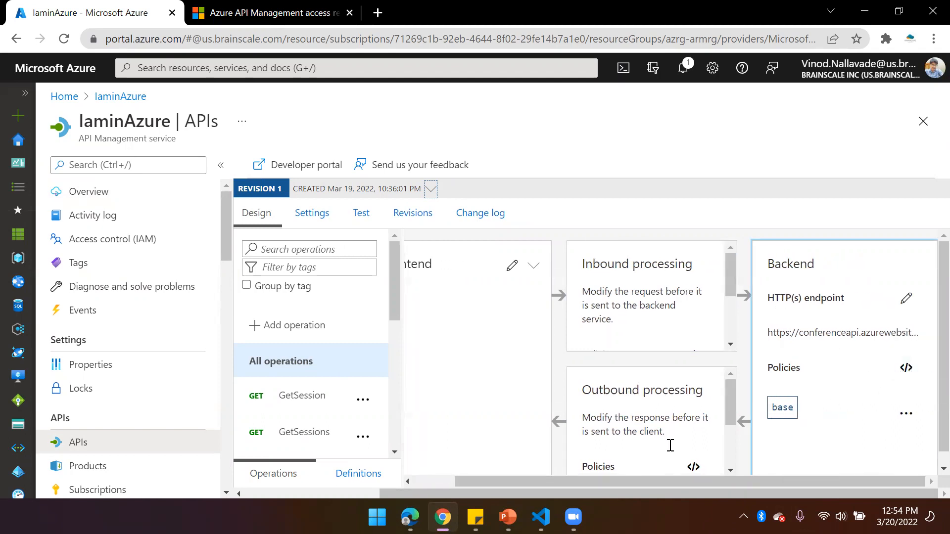
left_click_drag(683, 483, 641, 483)
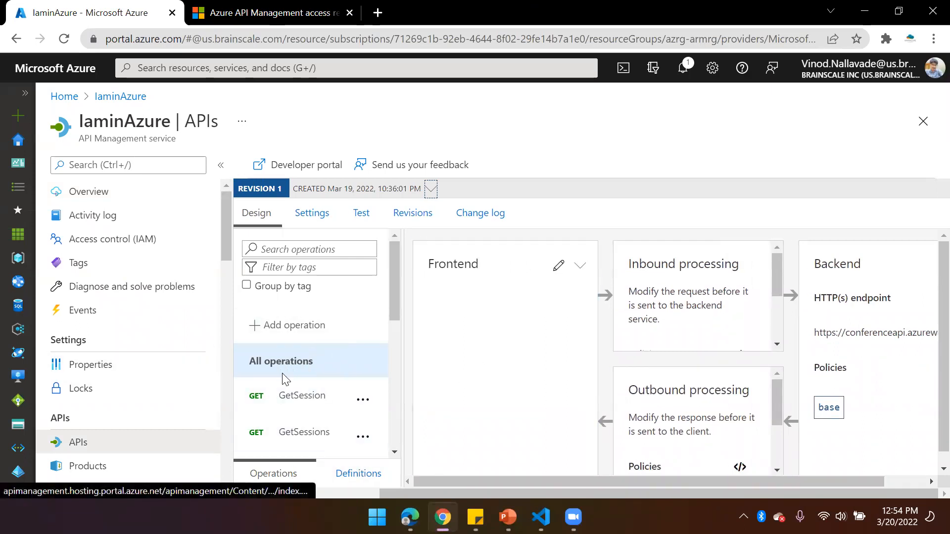
Open the inbound processing policy code editor for the GetSessions operation
left_click(269, 369)
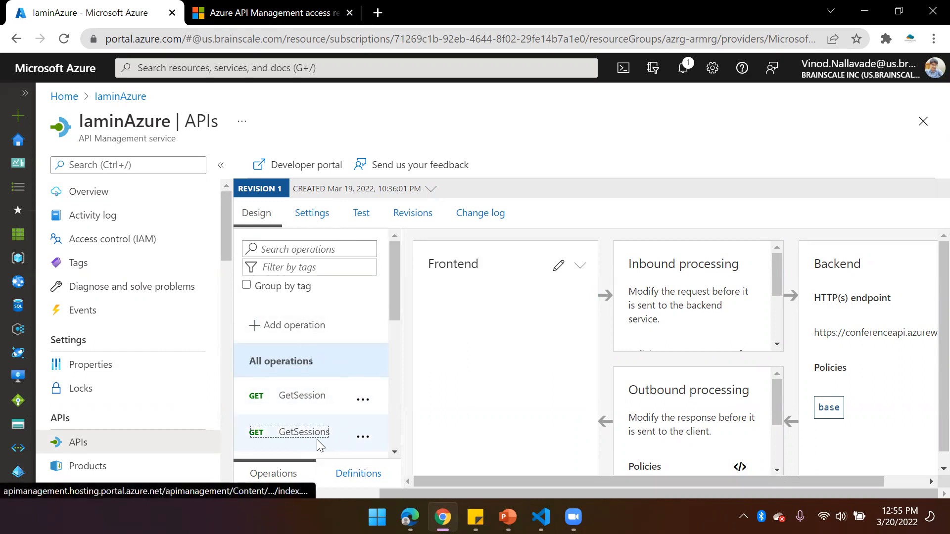
left_click(294, 433)
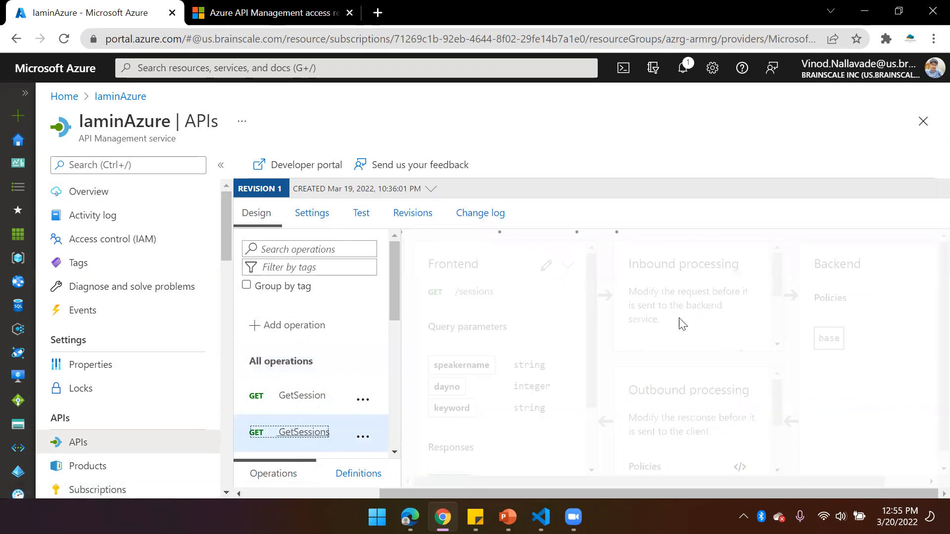
scroll(685, 297, "down", 2)
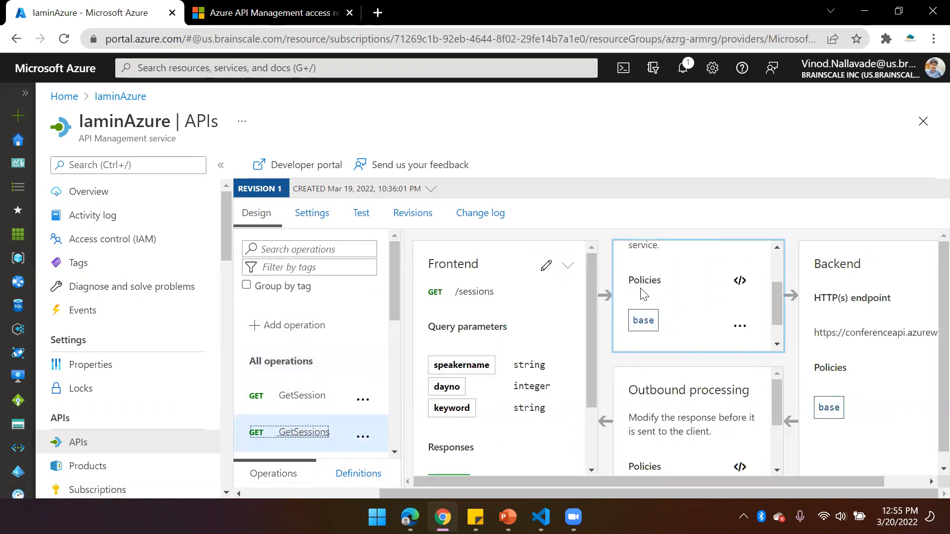
scroll(697, 385, "down", 2)
scroll(701, 421, "up", 2)
left_click(739, 280)
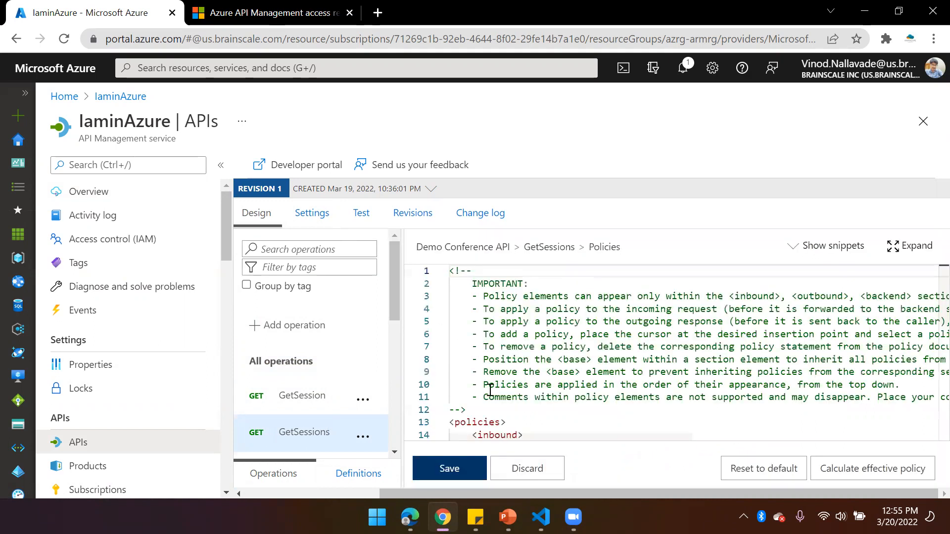
Examine the inbound, backend, outbound and on-error sections of the GetSessions policy XML
scroll(544, 383, "down", 3)
double_click(504, 361)
double_click(506, 399)
scroll(515, 400, "down", 1)
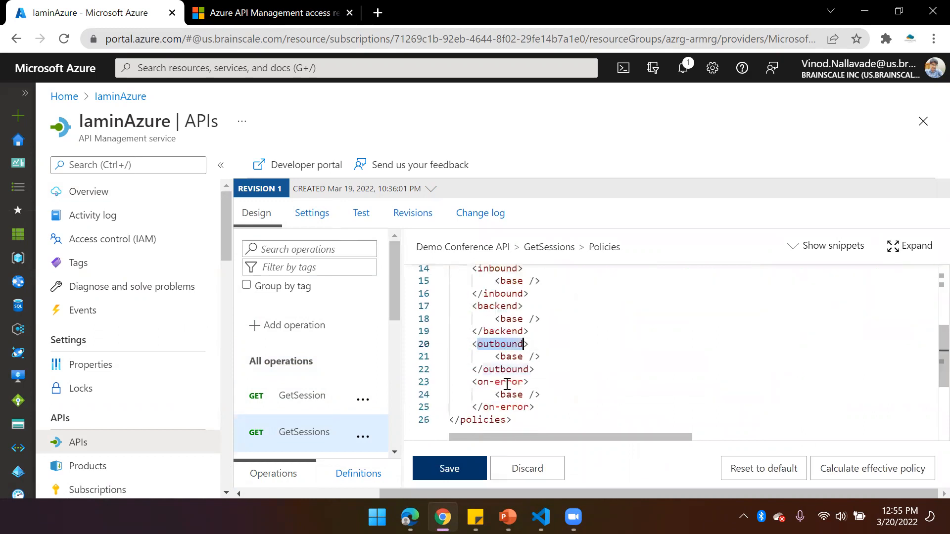
double_click(507, 384)
left_click(601, 380)
scroll(557, 351, "up", 2)
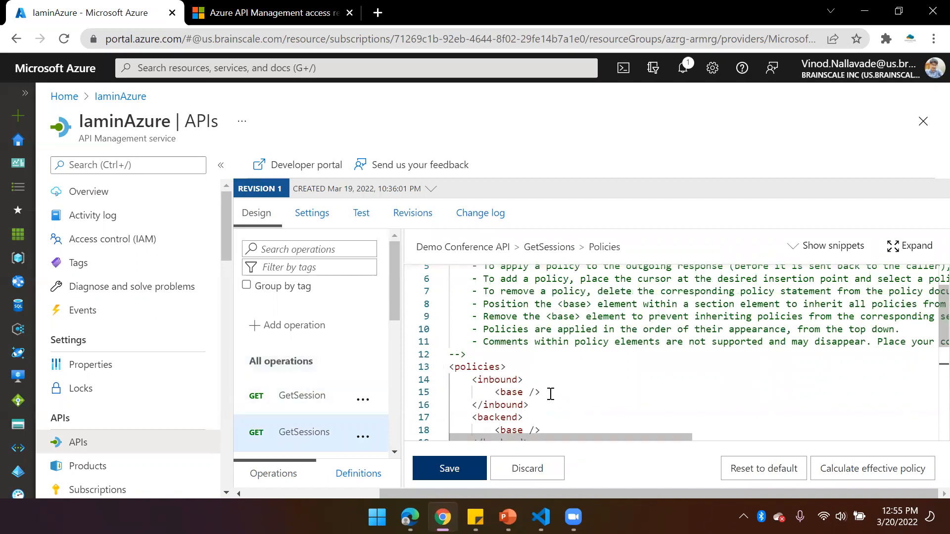
Insert the placeholder text "policy" on a new line below the base element in the inbound section
left_click_drag(551, 394, 498, 394)
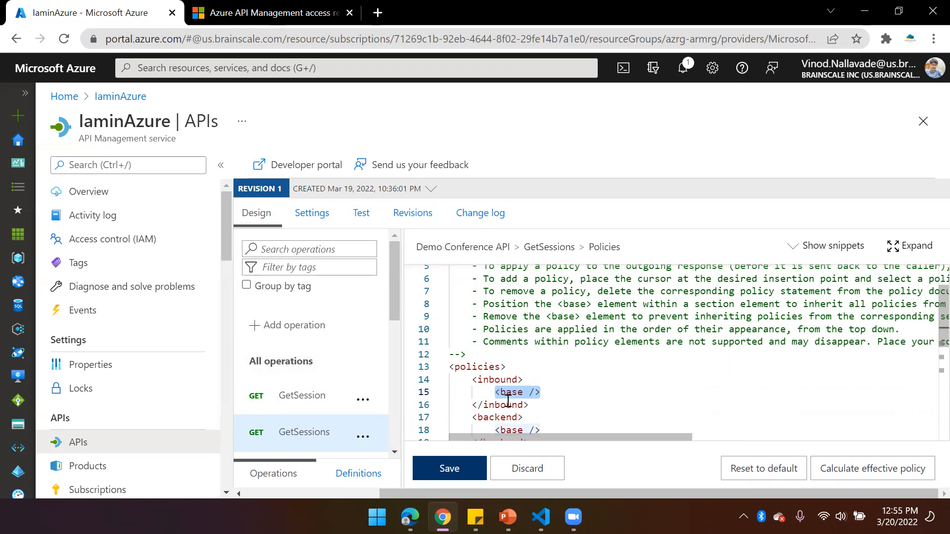
left_click(550, 391)
key("Return")
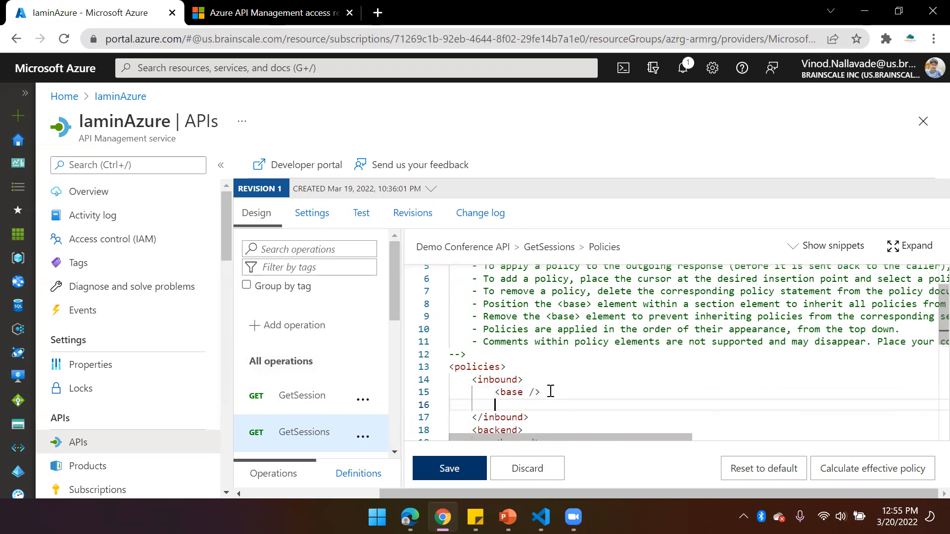
type("policy")
left_click_drag(495, 395, 557, 391)
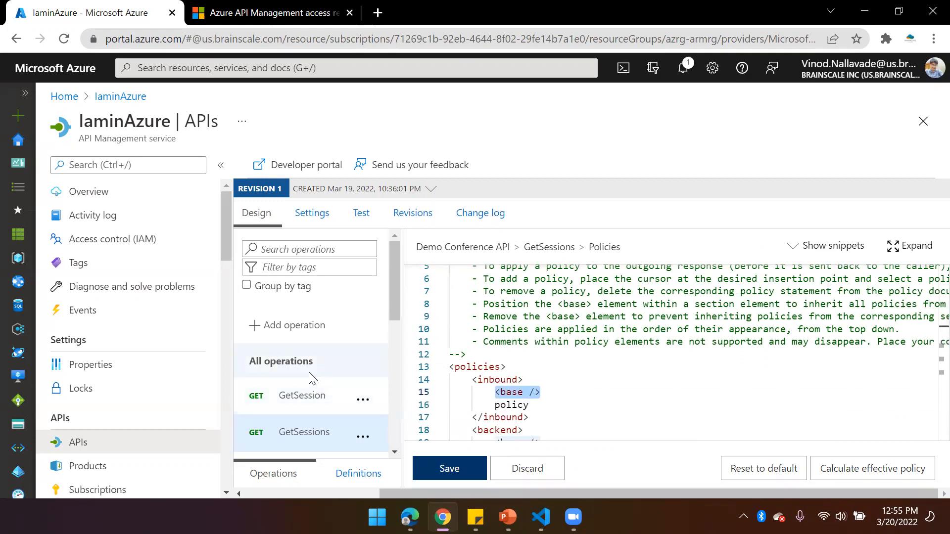
left_click_drag(493, 408, 549, 408)
key("ctrl+c")
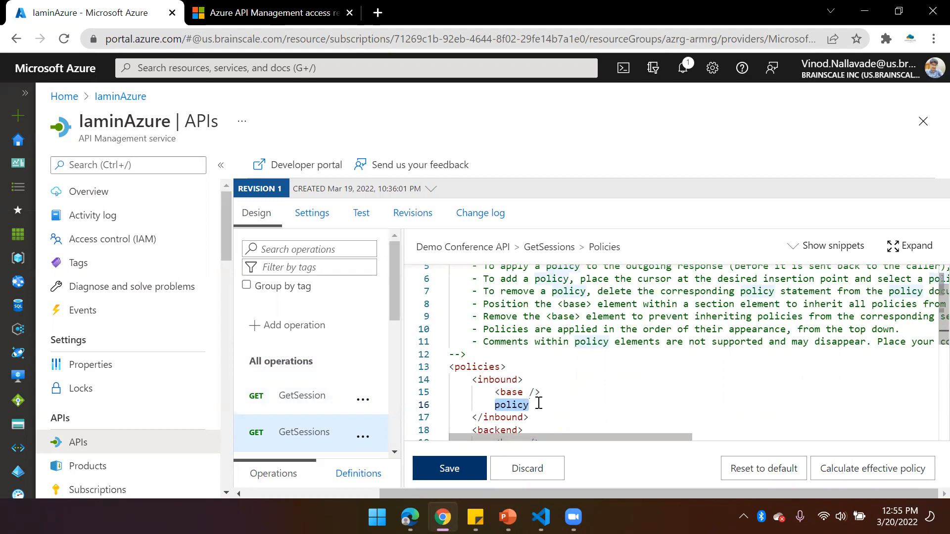
Move the placeholder "policy" to a new line above the base element in the inbound section
key("BackSpace")
left_click(529, 378)
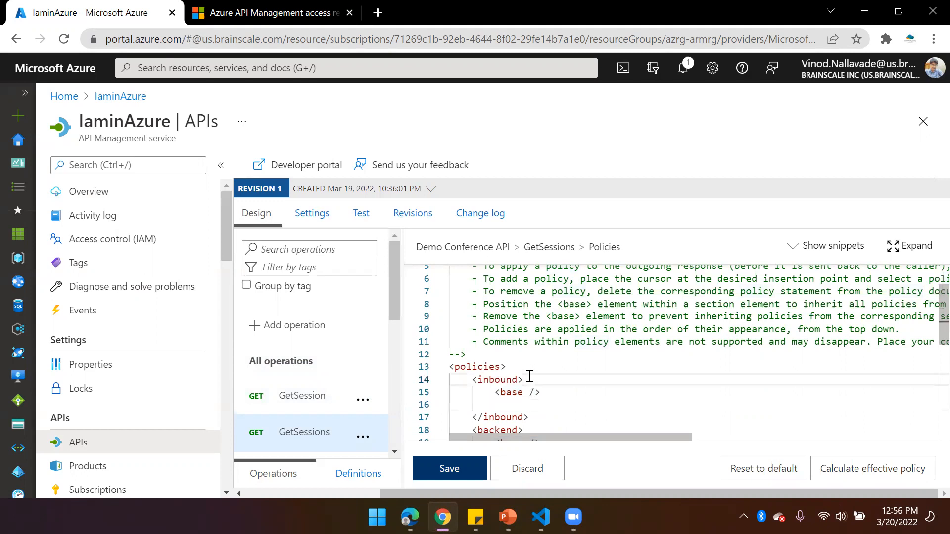
key("Return")
key("ctrl+v")
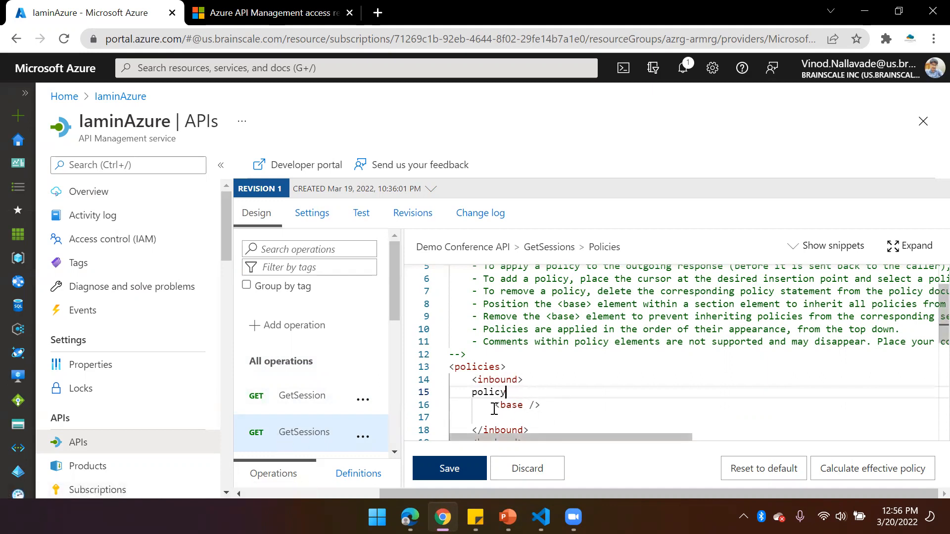
Remove the placeholder line above the inbound base element and place the cursor on the empty line below it
left_click_drag(503, 393, 475, 396)
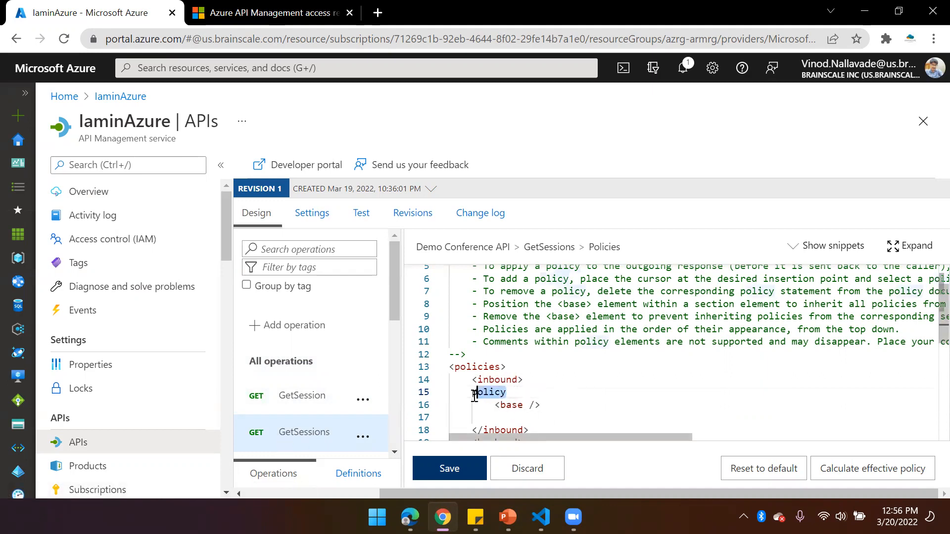
key("BackSpace")
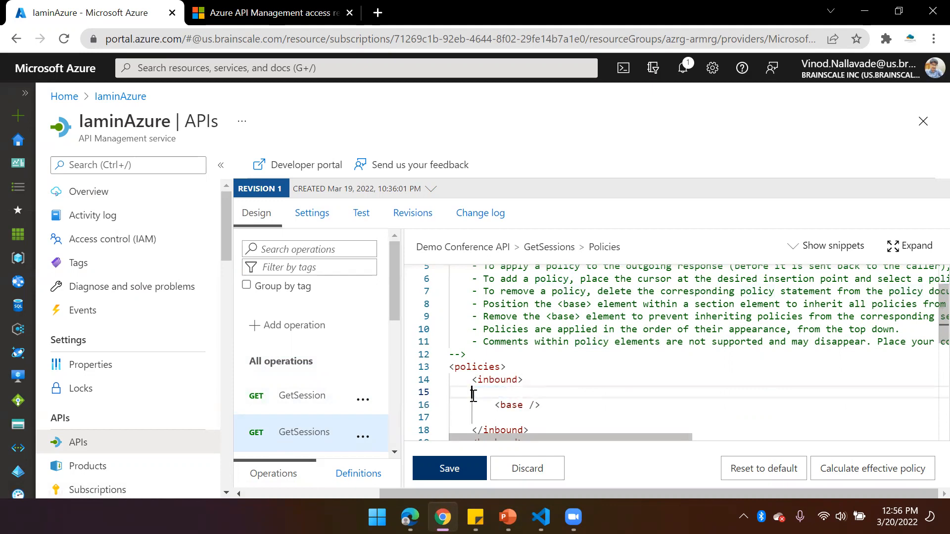
key("Delete")
key("Down")
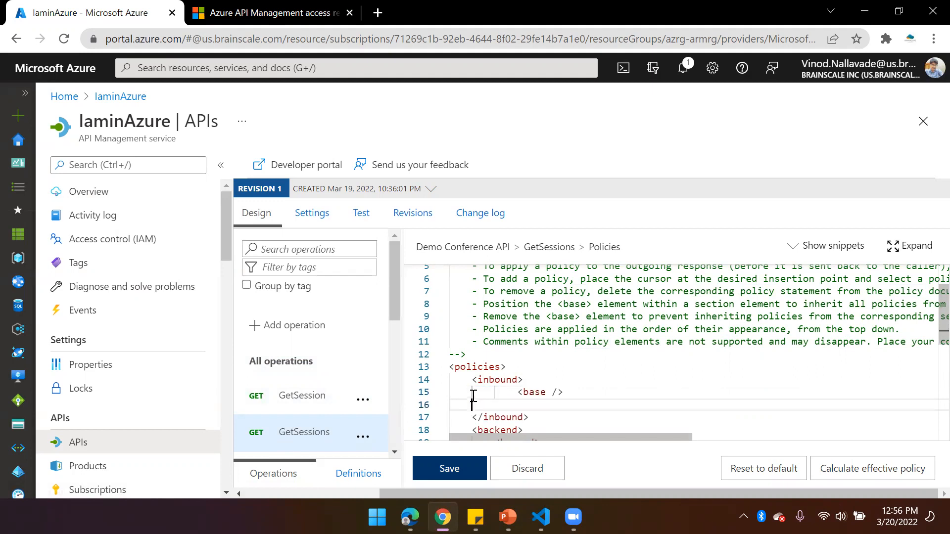
Show the policy snippets and review the available categories, from authentication and caching through to validation policies
left_click(829, 251)
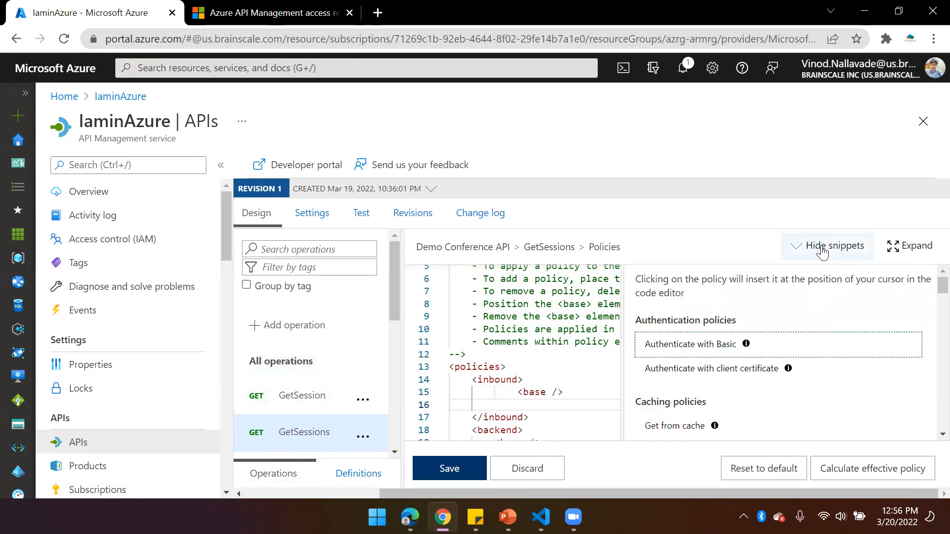
scroll(698, 375, "down", 5)
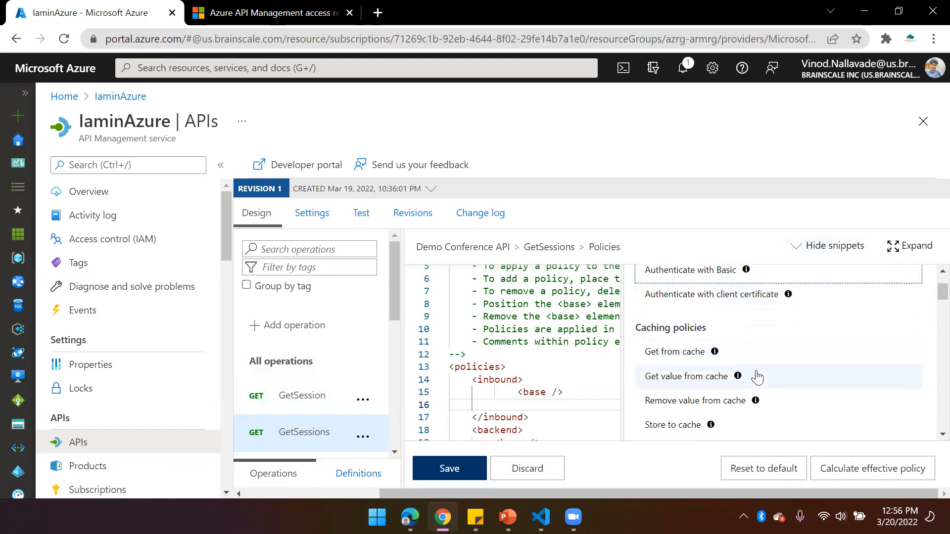
scroll(707, 377, "up", 5)
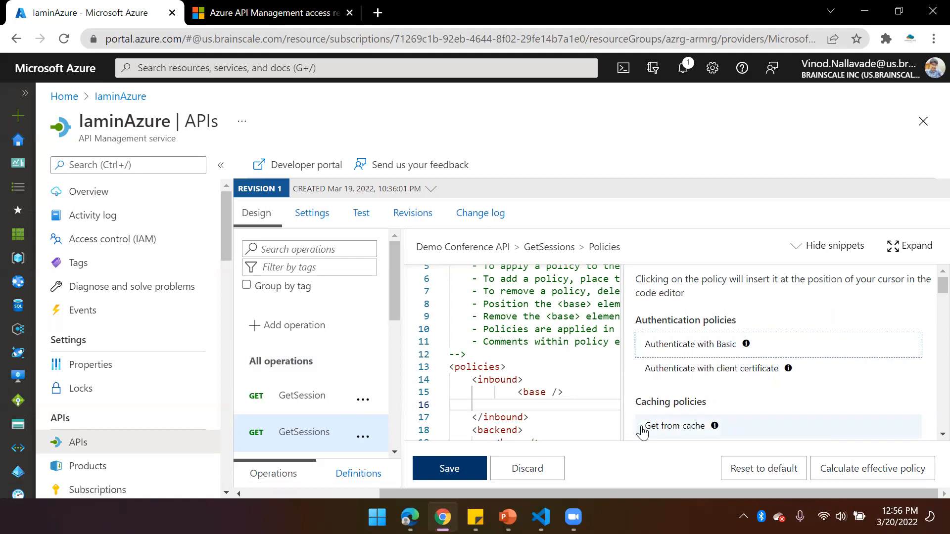
scroll(717, 386, "down", 4)
mouse_move(717, 386)
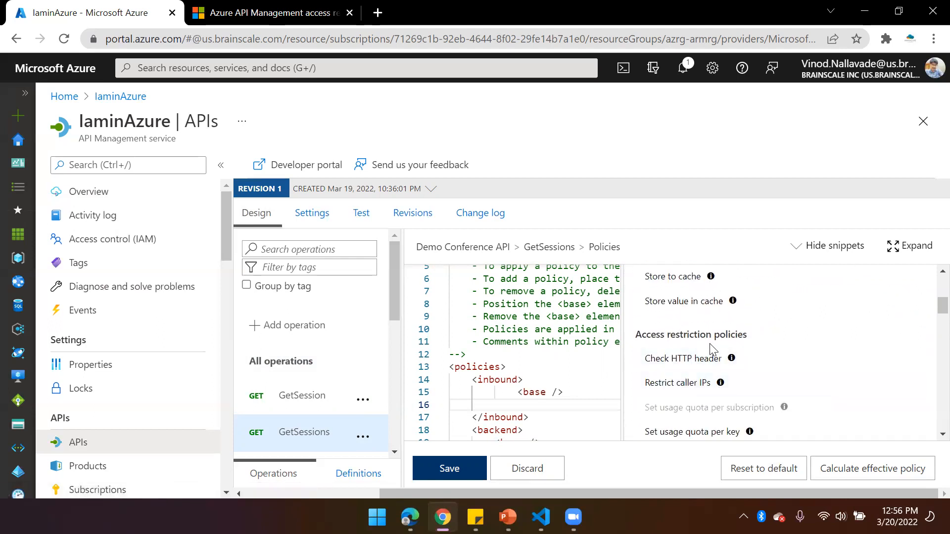
scroll(700, 361, "down", 3)
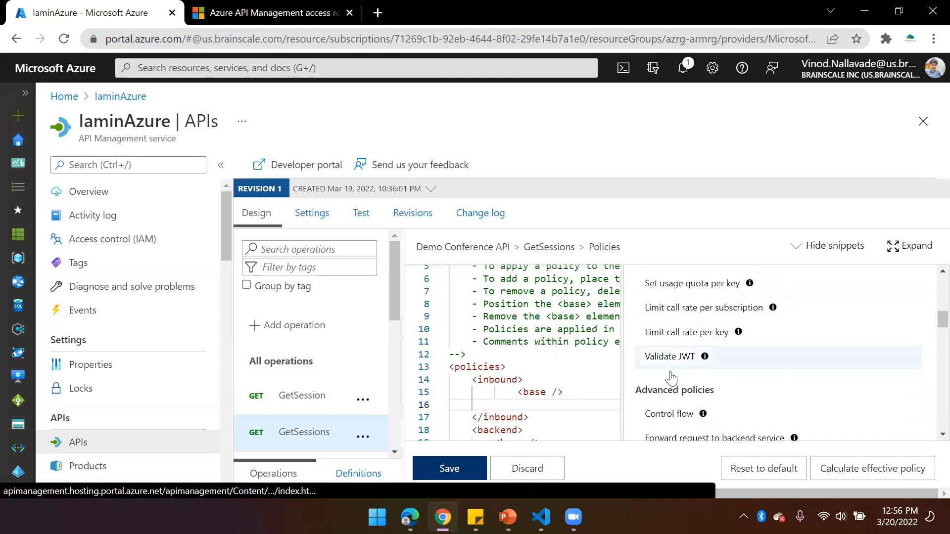
scroll(759, 371, "down", 3)
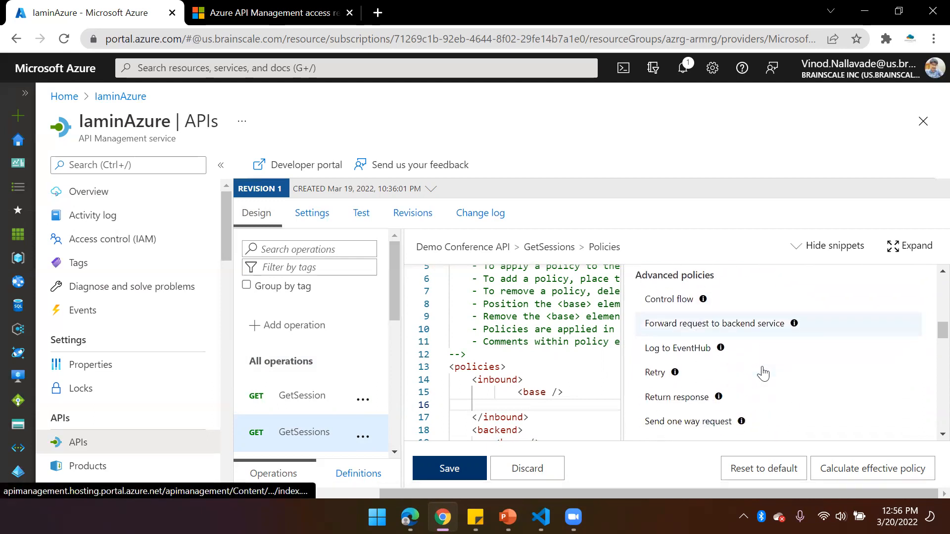
scroll(759, 373, "up", 1)
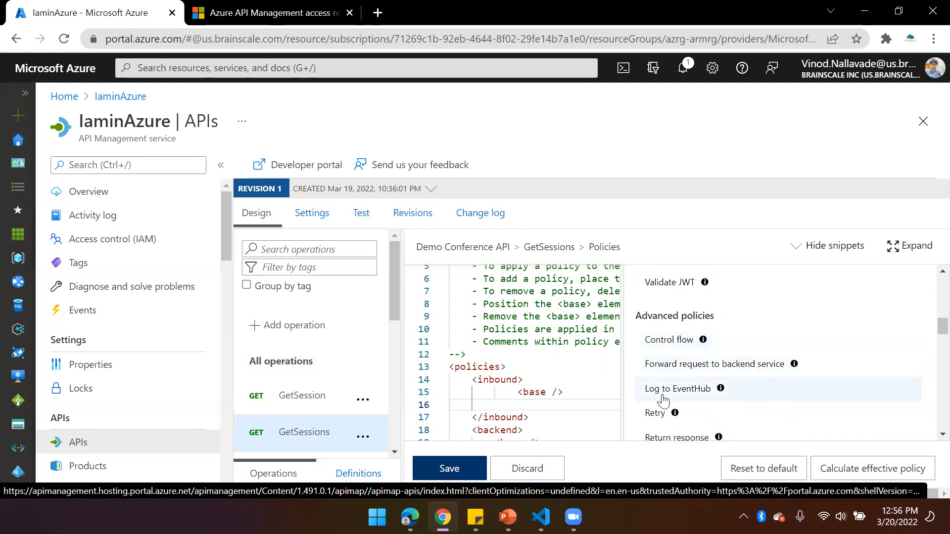
scroll(688, 396, "down", 2)
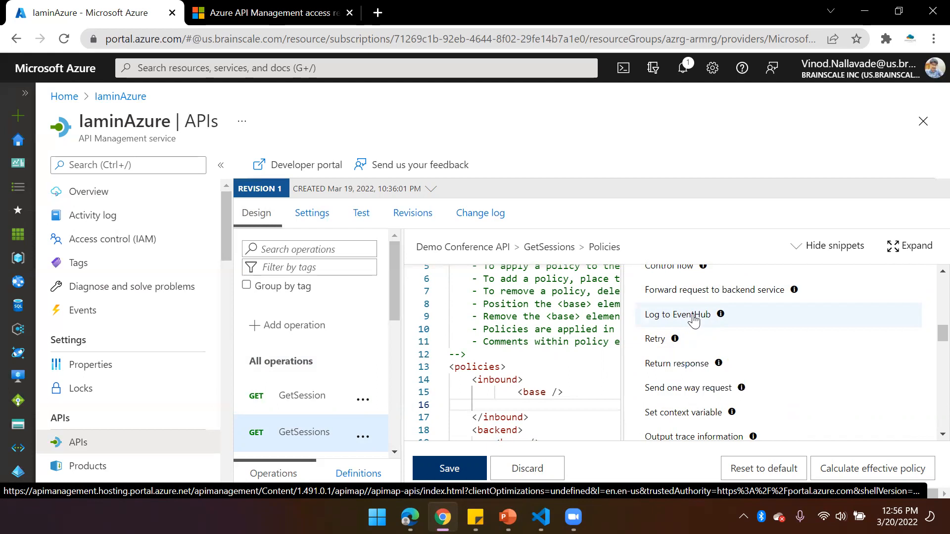
scroll(712, 356, "down", 3)
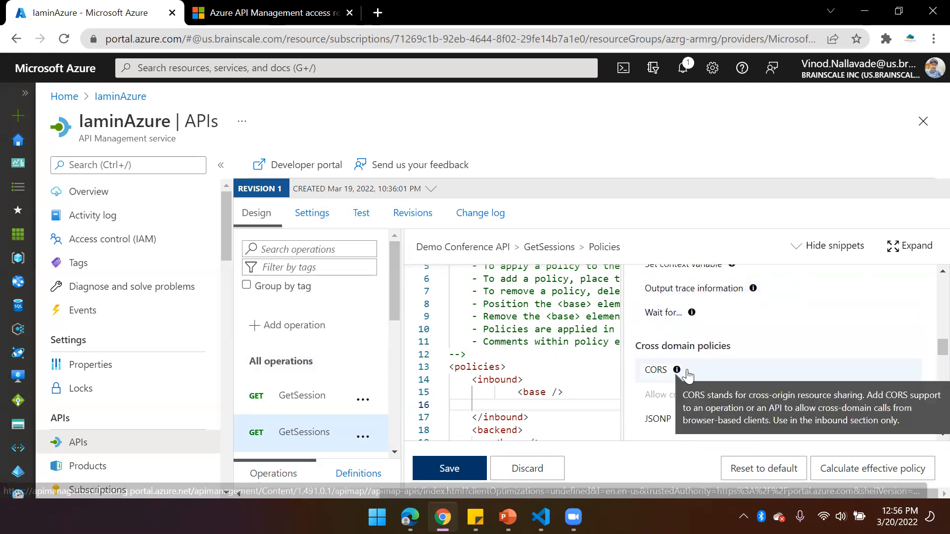
scroll(690, 423, "down", 1)
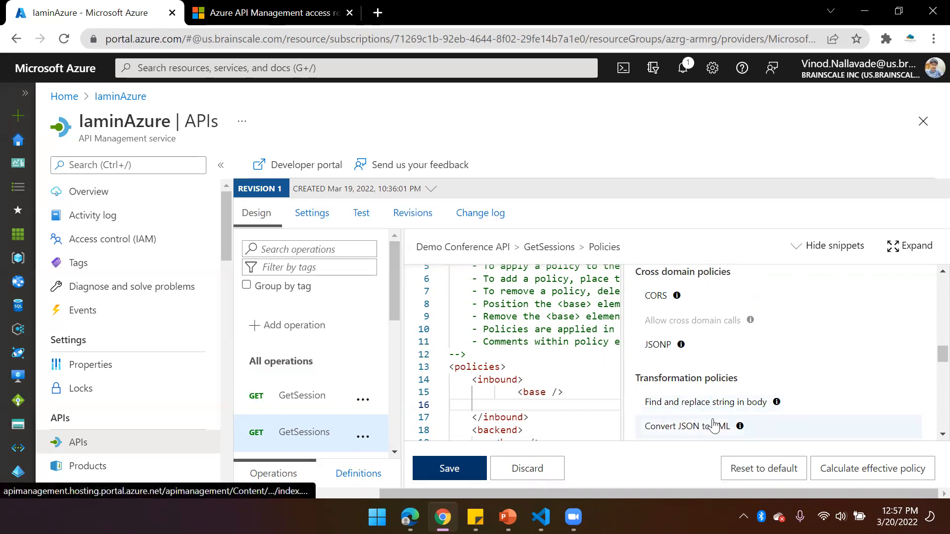
scroll(718, 418, "down", 1)
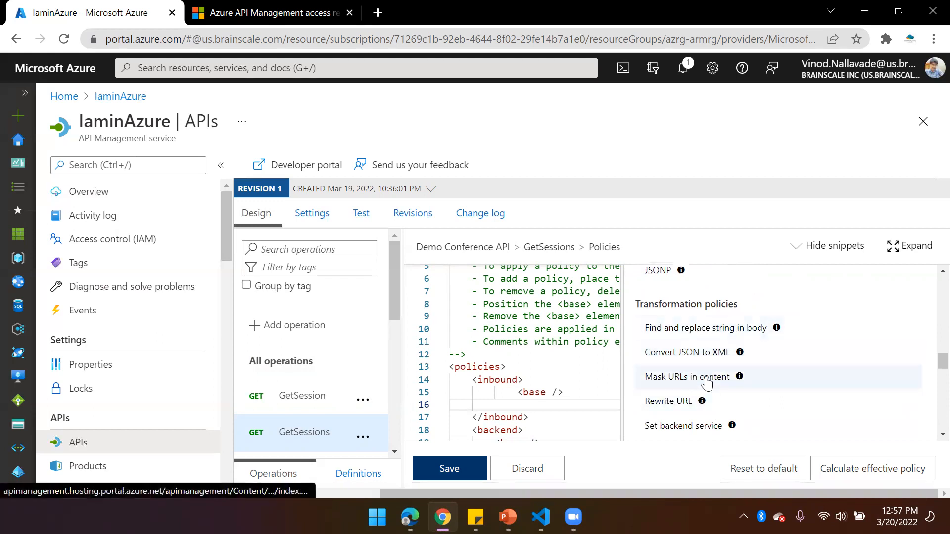
scroll(712, 383, "down", 4)
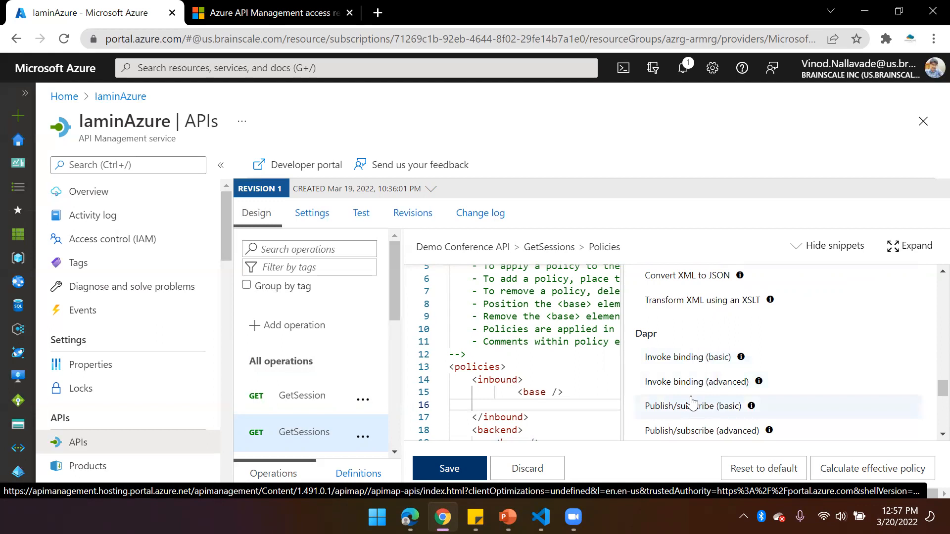
scroll(685, 400, "down", 3)
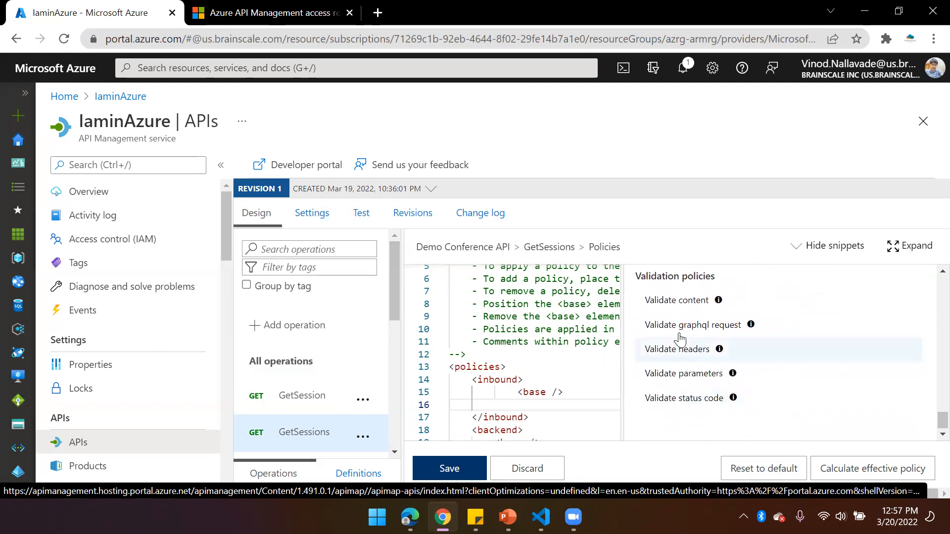
Review the policy snippet categories from validation back through transformation and cross domain to access restriction policies
scroll(715, 395, "up", 5)
scroll(715, 394, "up", 3)
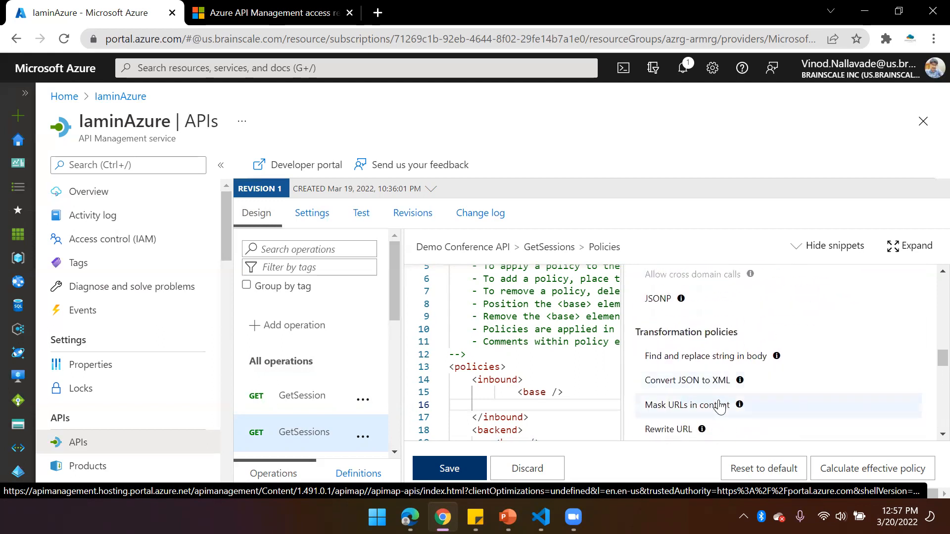
scroll(713, 393, "up", 3)
scroll(711, 392, "down", 2)
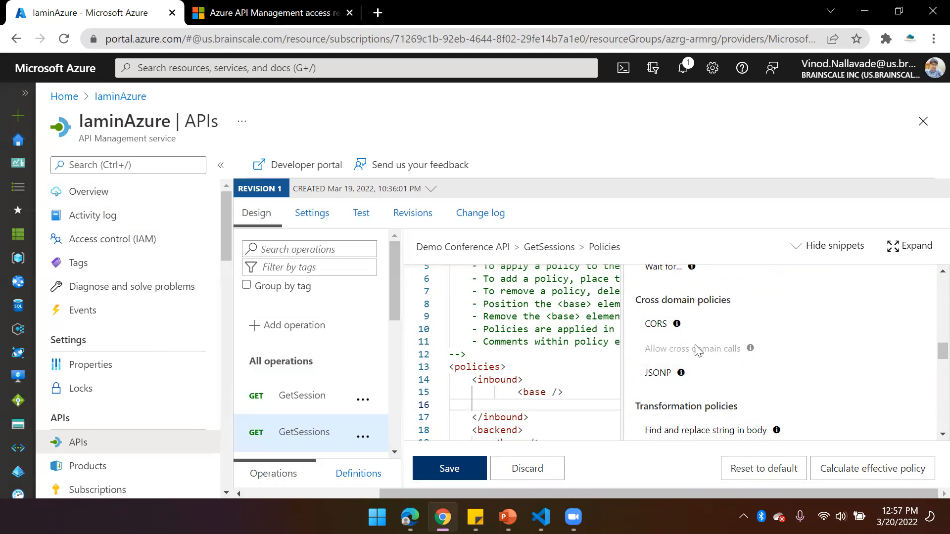
scroll(698, 350, "up", 2)
scroll(703, 375, "down", 2)
scroll(713, 352, "up", 5)
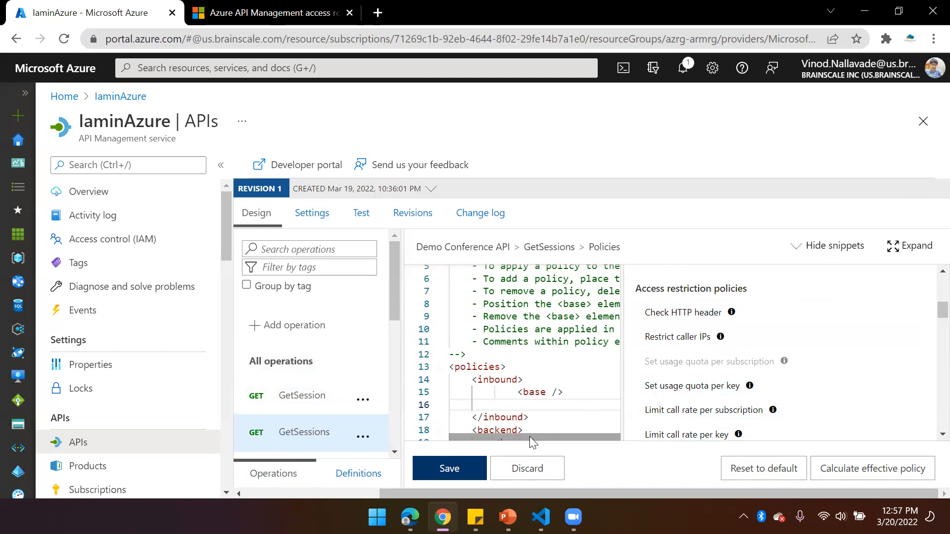
Discard the unsaved GetSessions policy edits and show the inbound processing policies for all operations
left_click(528, 468)
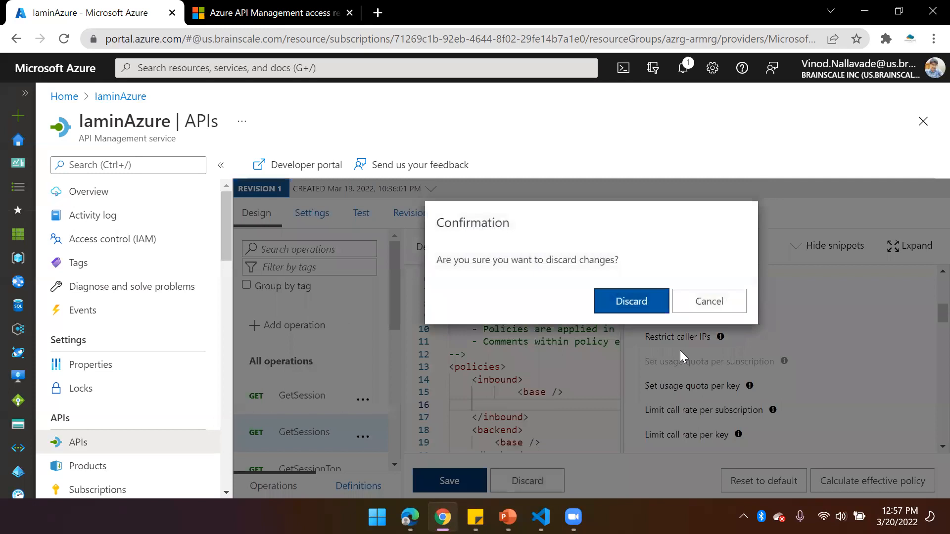
left_click(652, 308)
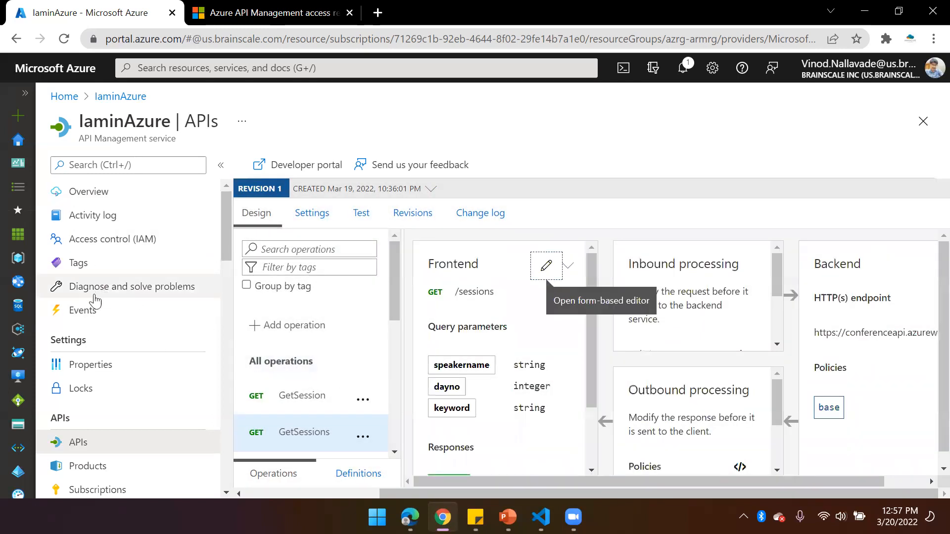
left_click(297, 362)
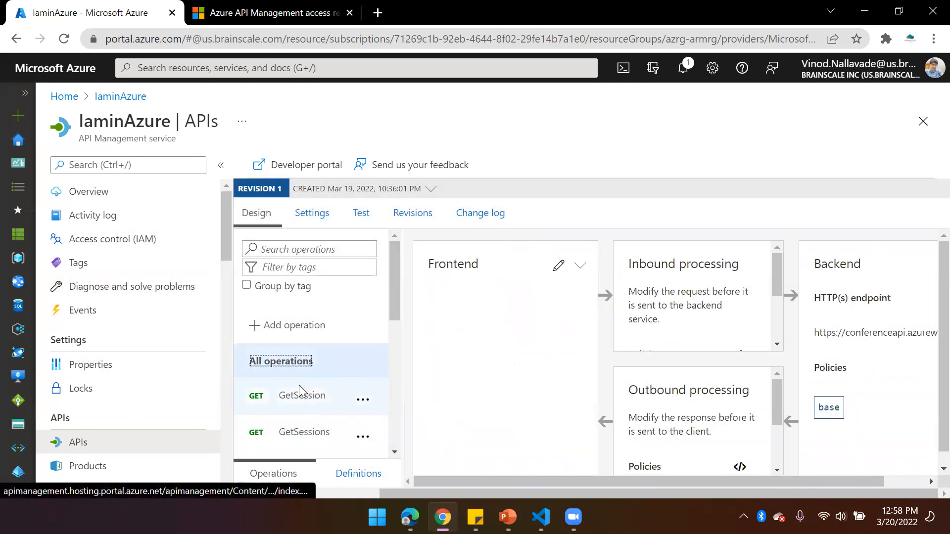
scroll(694, 322, "down", 2)
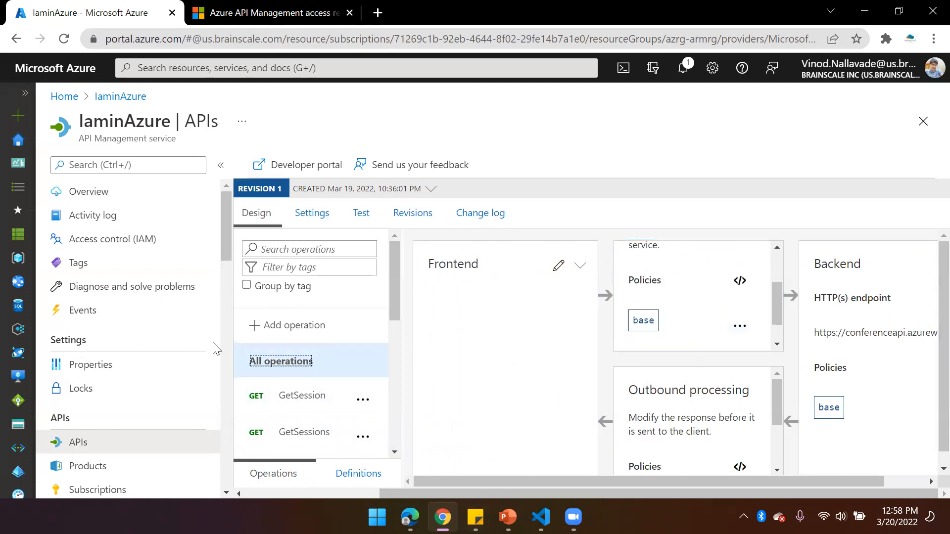
left_click_drag(466, 494, 585, 397)
scroll(704, 311, "up", 3)
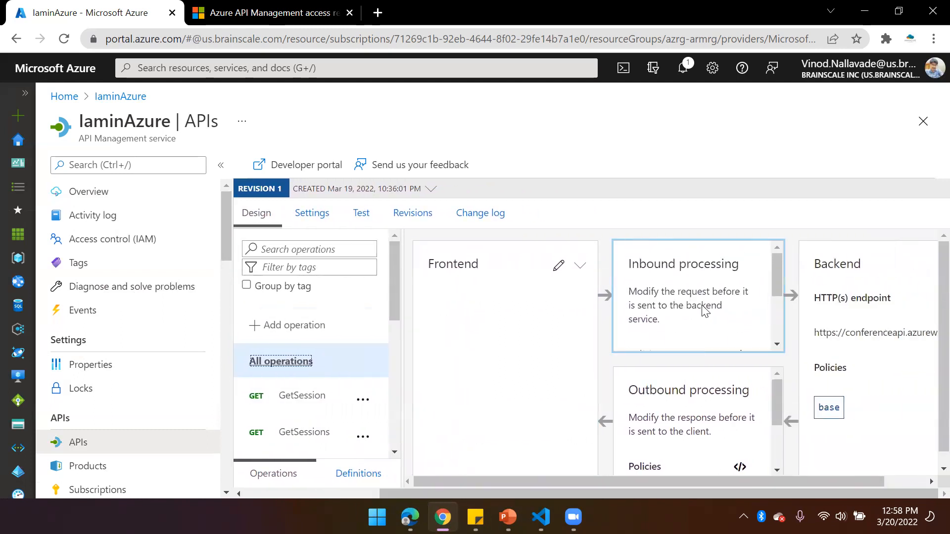
scroll(702, 292, "down", 3)
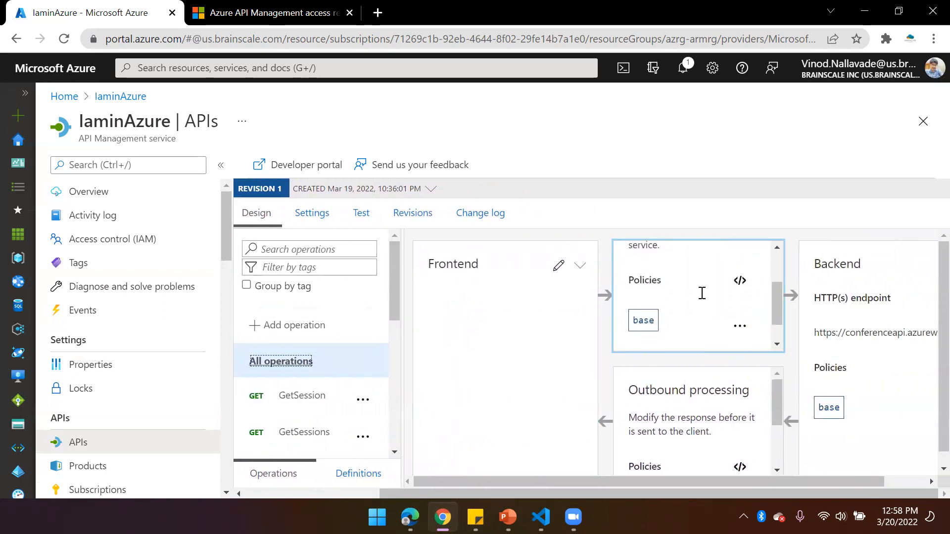
Reload the portal page and reopen the Demo Conference API
left_click(305, 47)
key("Return")
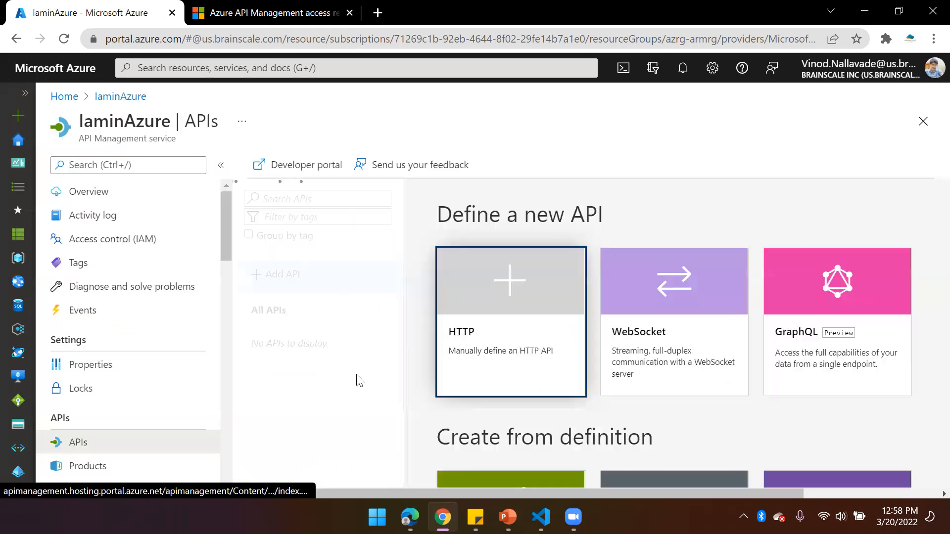
left_click(295, 347)
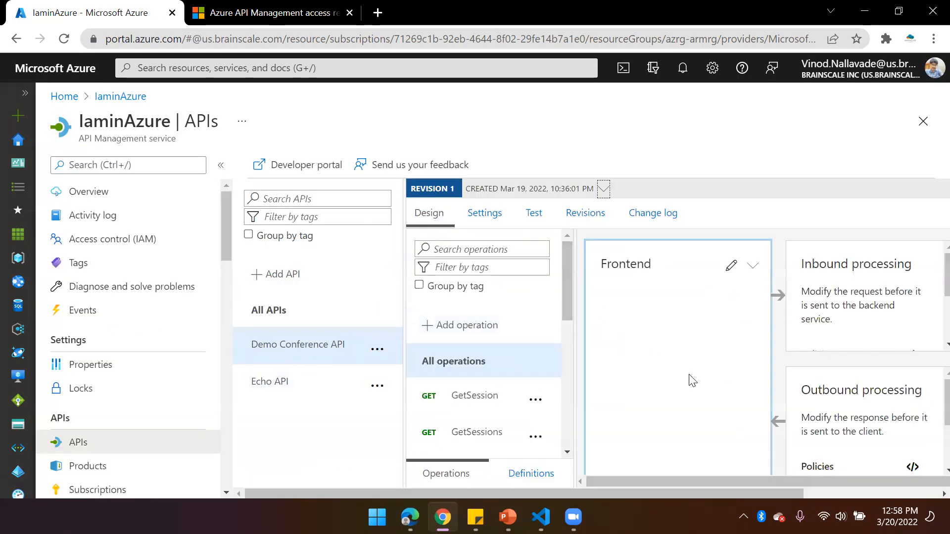
Open the inbound processing policy code for all operations and expand the code editor
left_click_drag(797, 495, 933, 496)
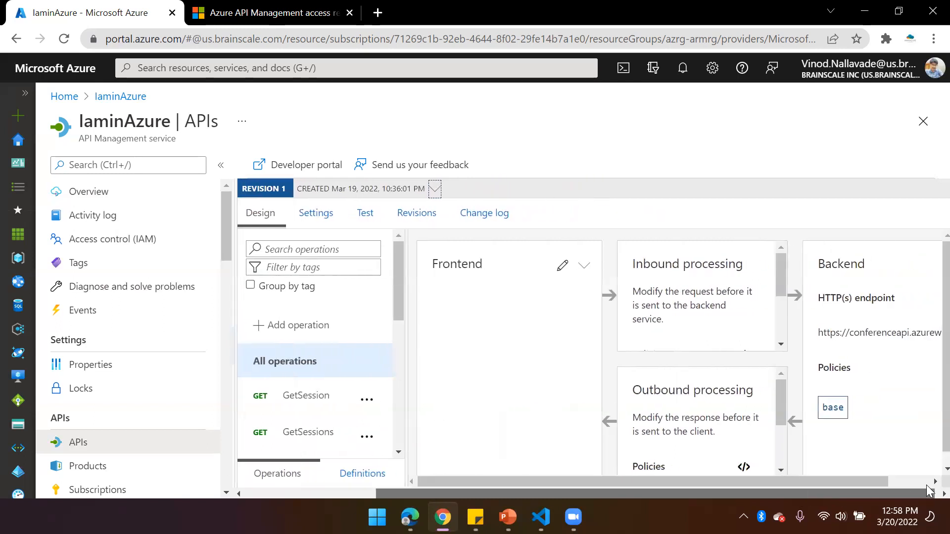
scroll(732, 337, "down", 3)
left_click(743, 279)
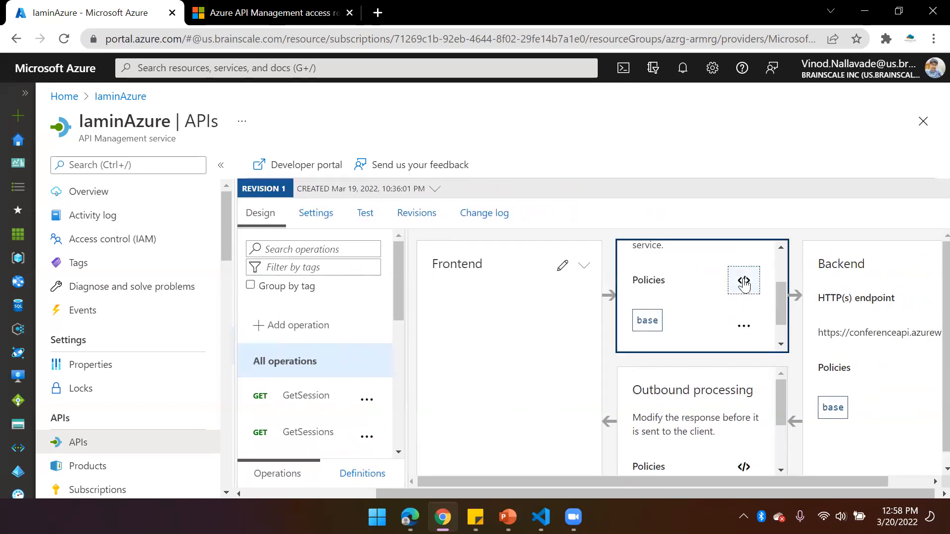
scroll(567, 336, "down", 3)
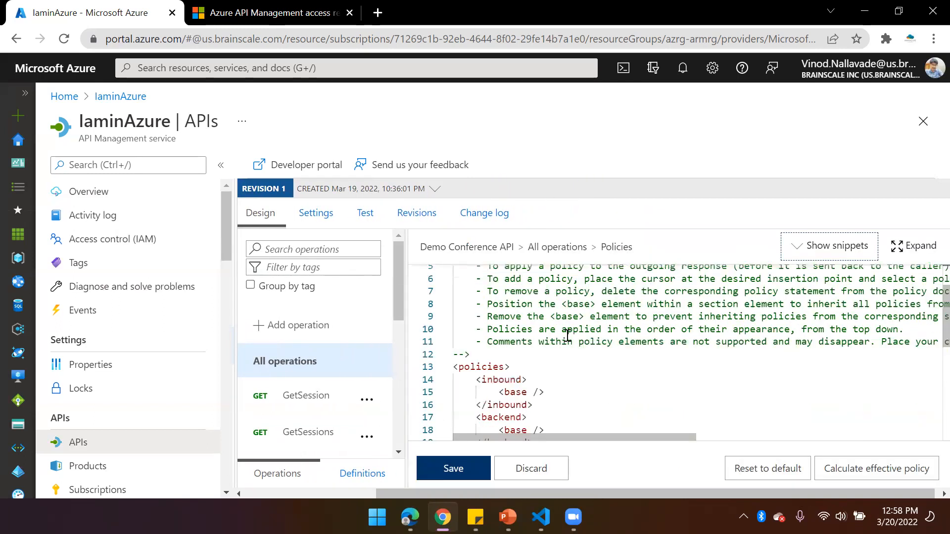
left_click(551, 336)
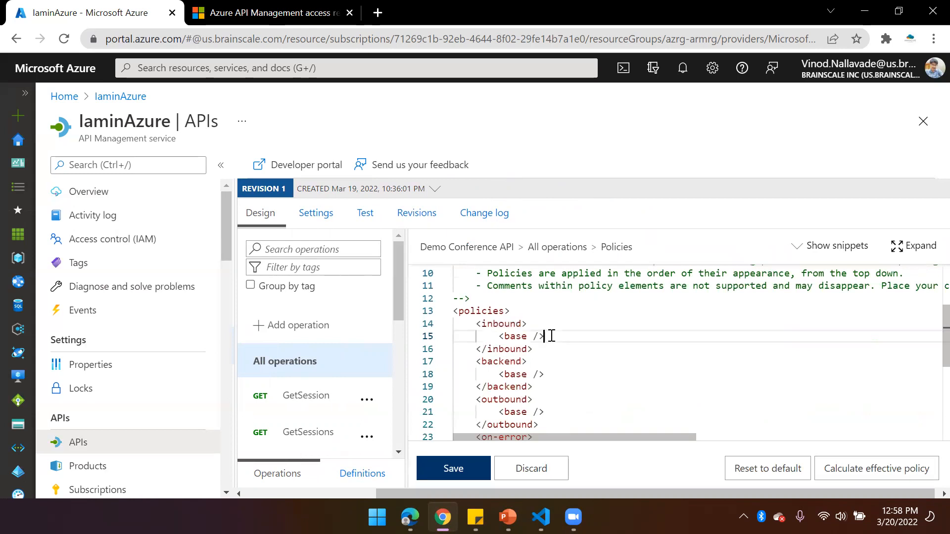
left_click(914, 245)
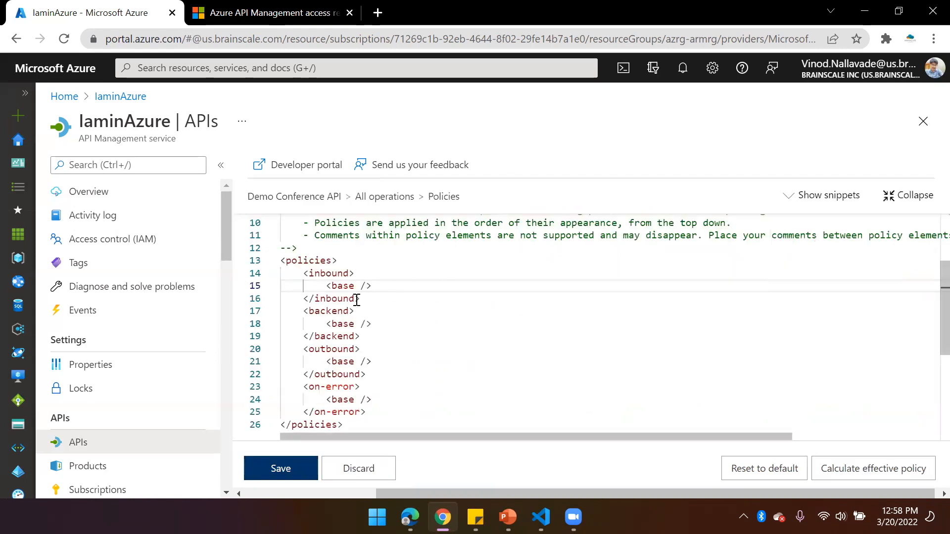
Insert the "Limit call rate per subscription" snippet on a new line below the base element in the inbound section
left_click(387, 278)
left_click(381, 282)
key("Return")
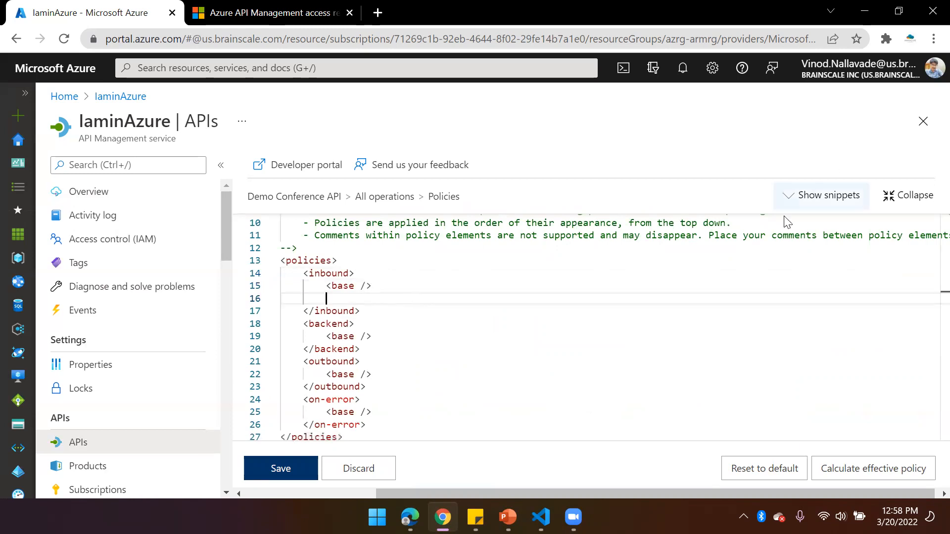
left_click(807, 197)
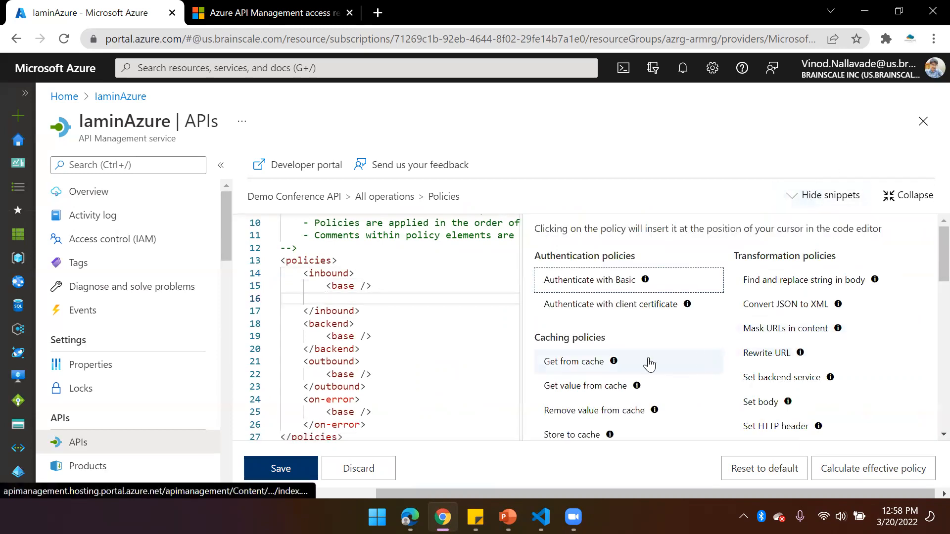
scroll(648, 364, "down", 3)
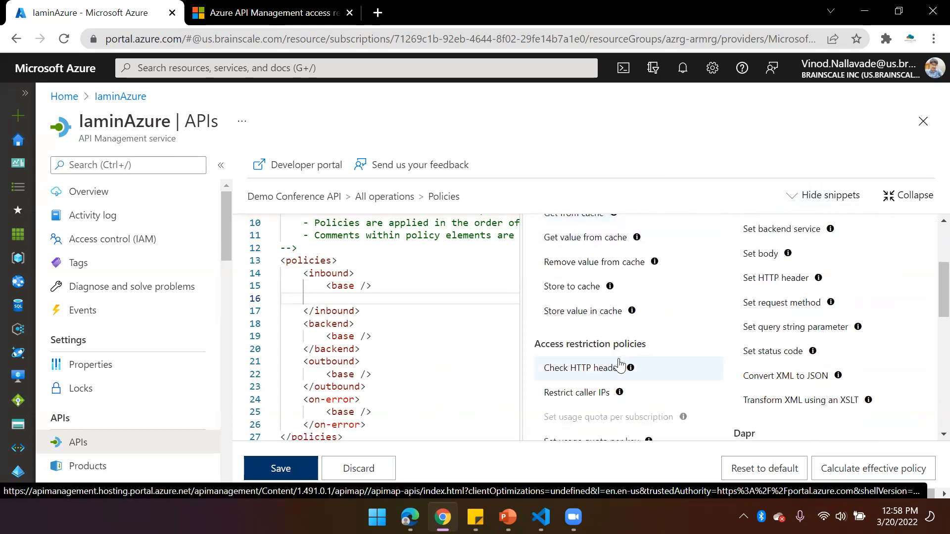
scroll(624, 380, "down", 2)
scroll(624, 381, "down", 2)
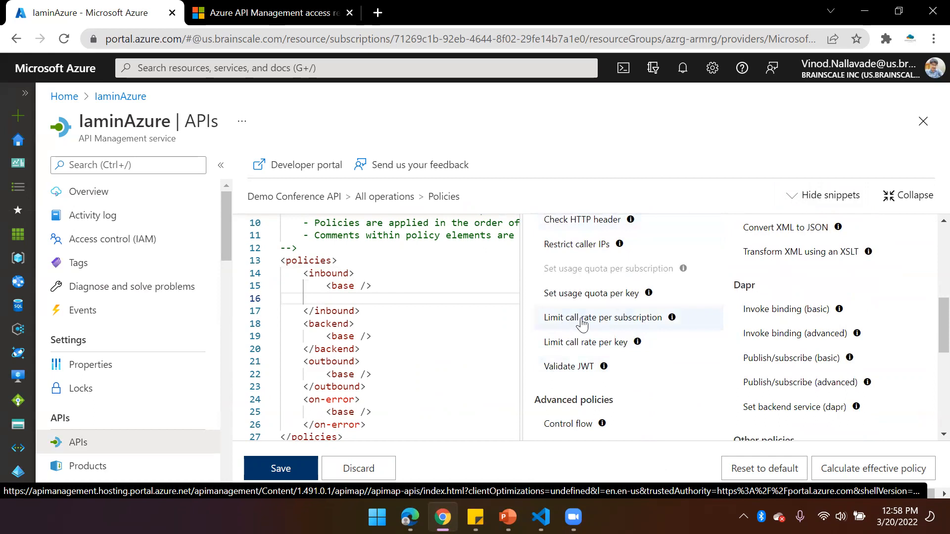
left_click(619, 322)
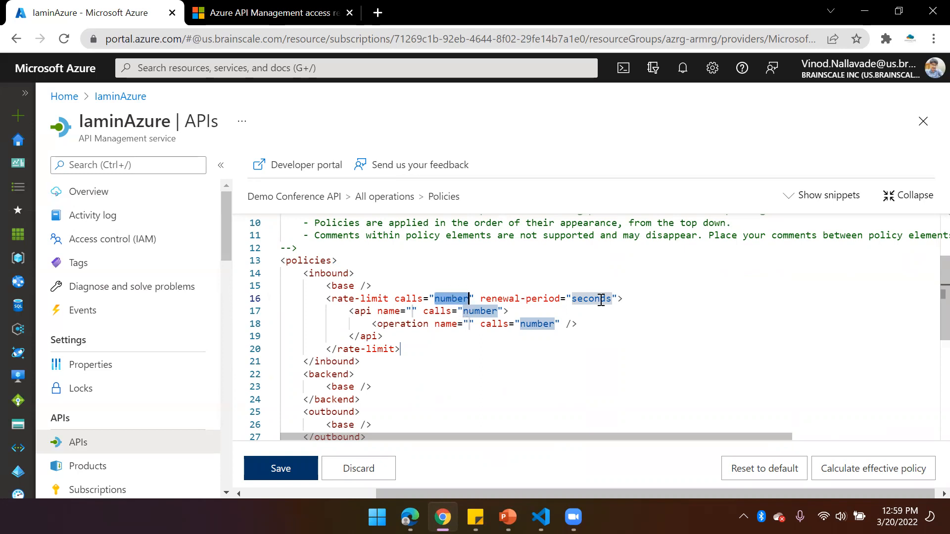
Delete the nested api and operation elements and the leftover empty line from the rate-limit policy
left_click_drag(345, 312, 411, 336)
key("Delete")
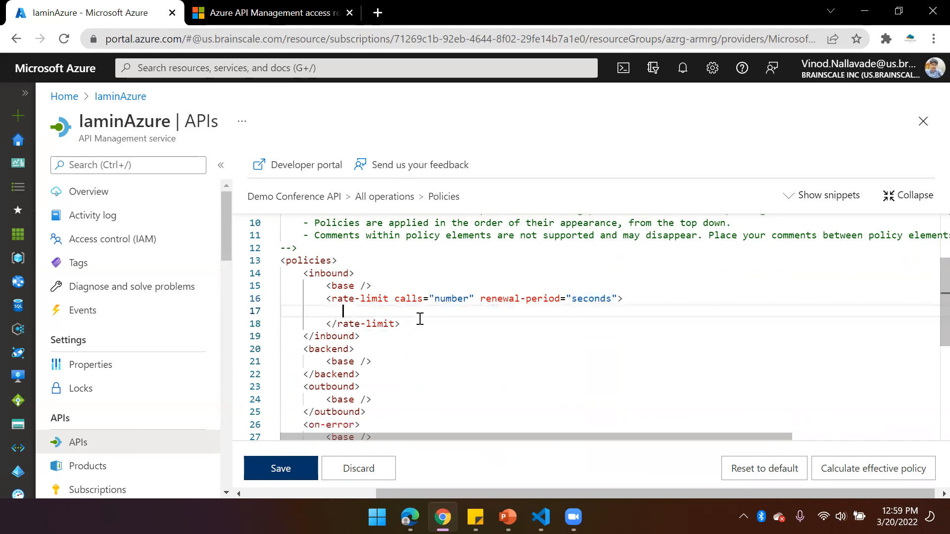
key("Delete")
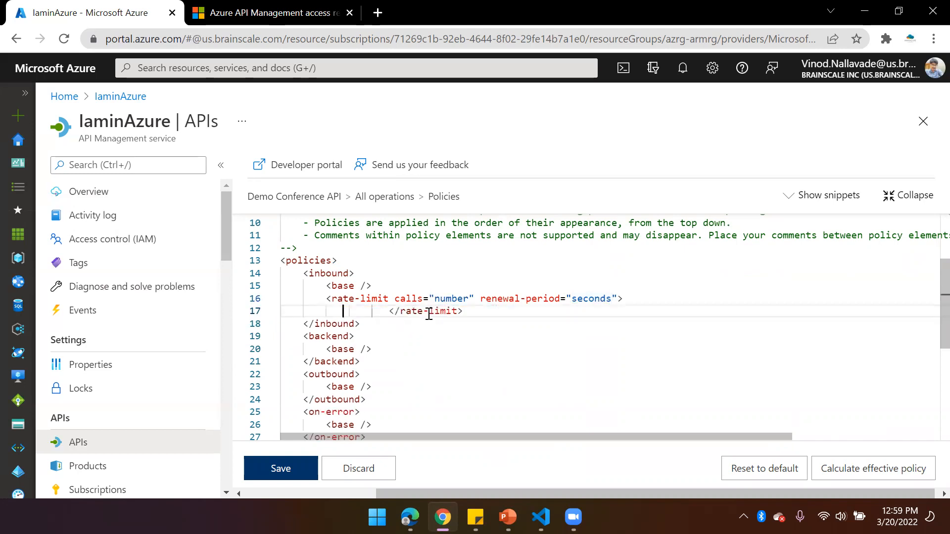
Set the rate-limit policy to 3 calls with a renewal period of 2 seconds and save it
double_click(453, 300)
type("3")
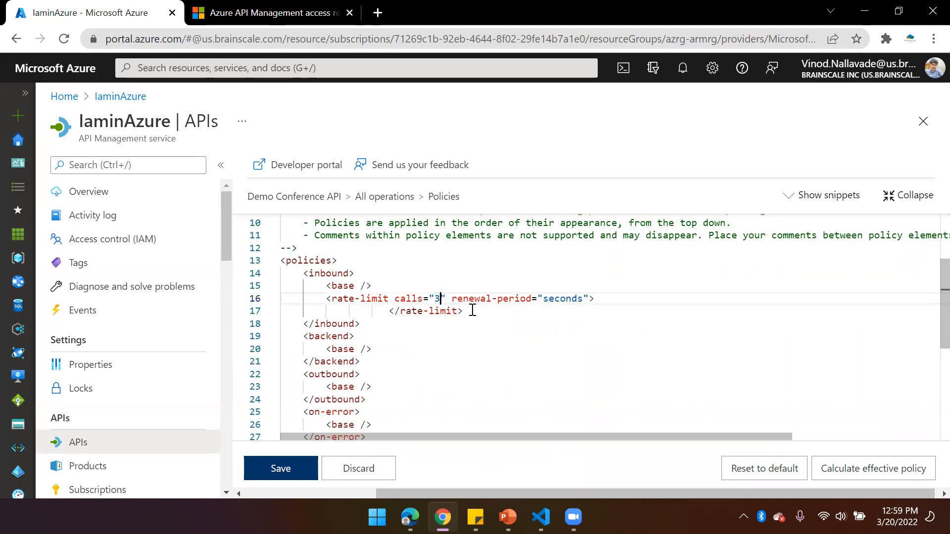
double_click(559, 299)
type("20")
left_click(497, 324)
left_click(282, 469)
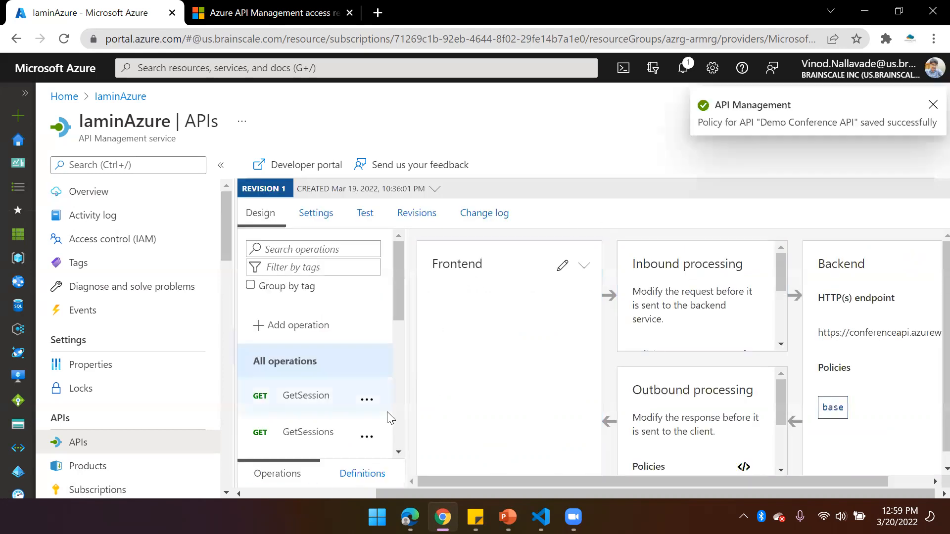
Switch to the developer portal in Edge, reload its home page and open the sign-in page
left_click_drag(399, 298, 398, 331)
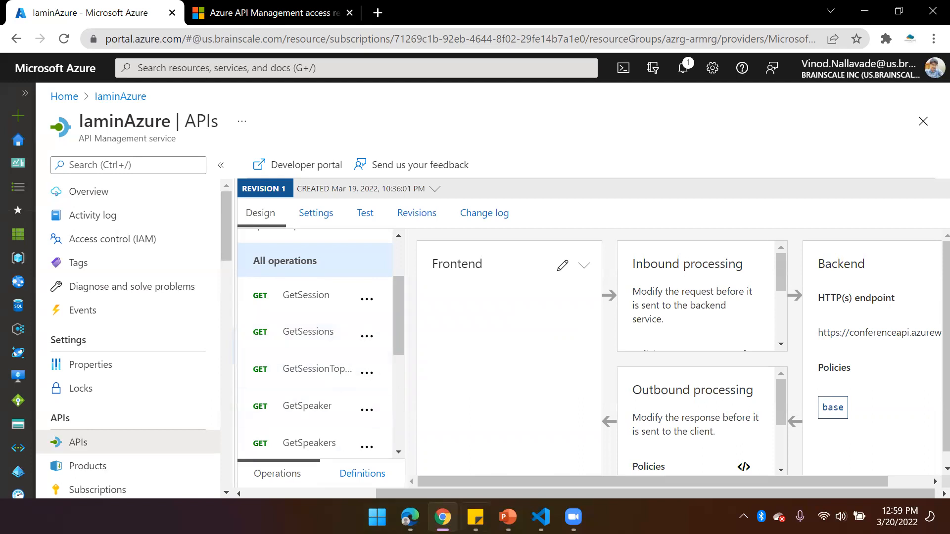
mouse_move(410, 517)
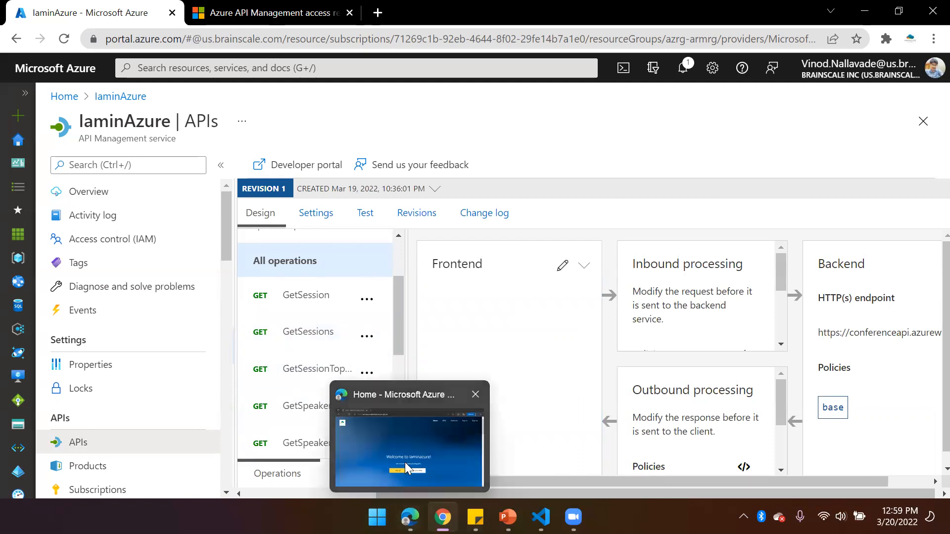
left_click(406, 438)
left_click(386, 48)
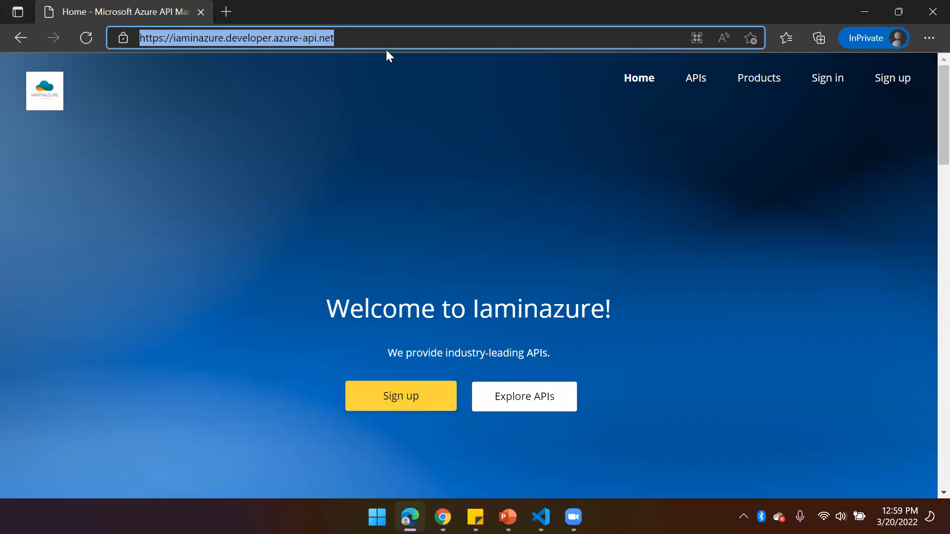
key("Return")
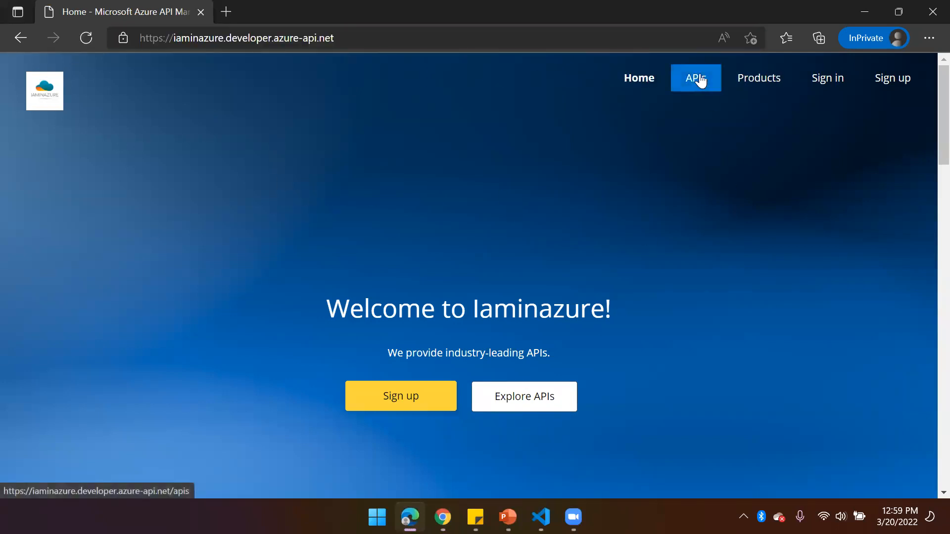
left_click(829, 83)
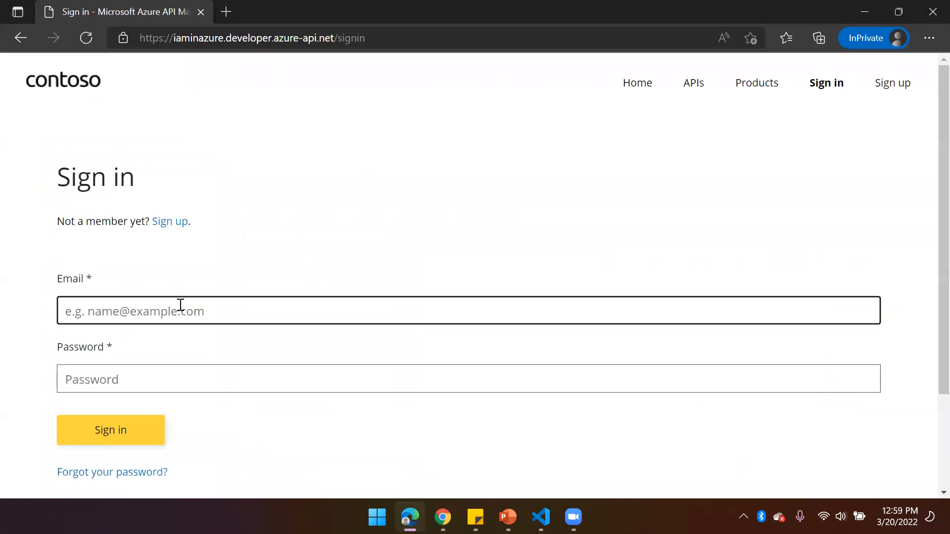
type("vino")
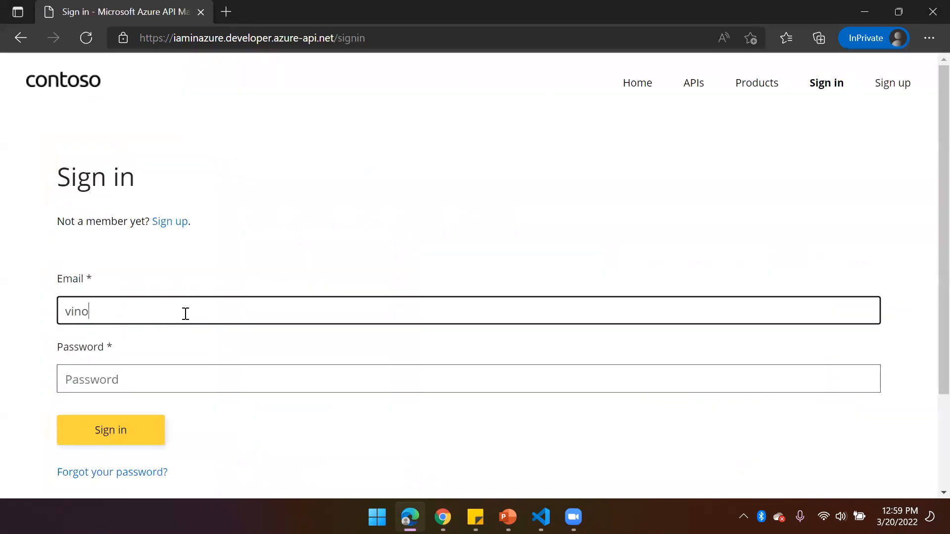
key("BackSpace")
key("BackSpace")
key("BackSpace")
key("BackSpace")
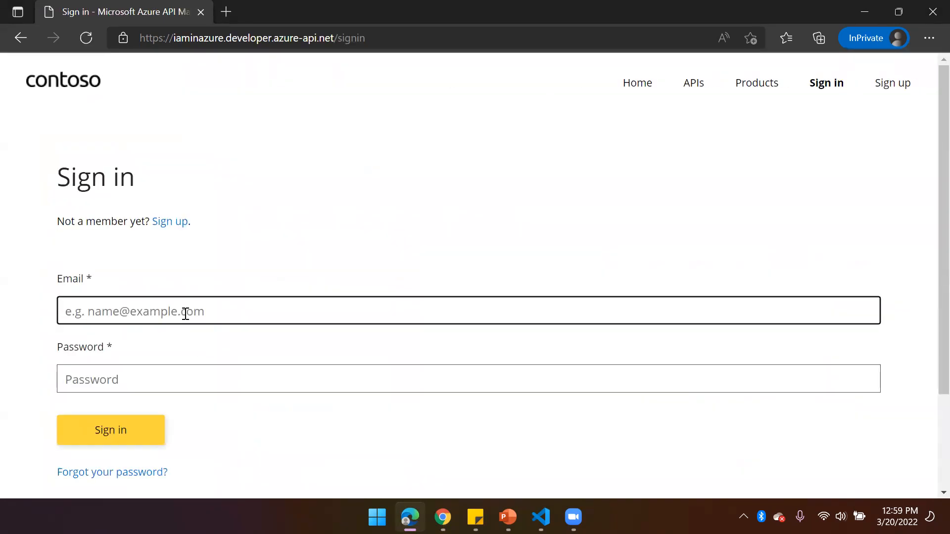
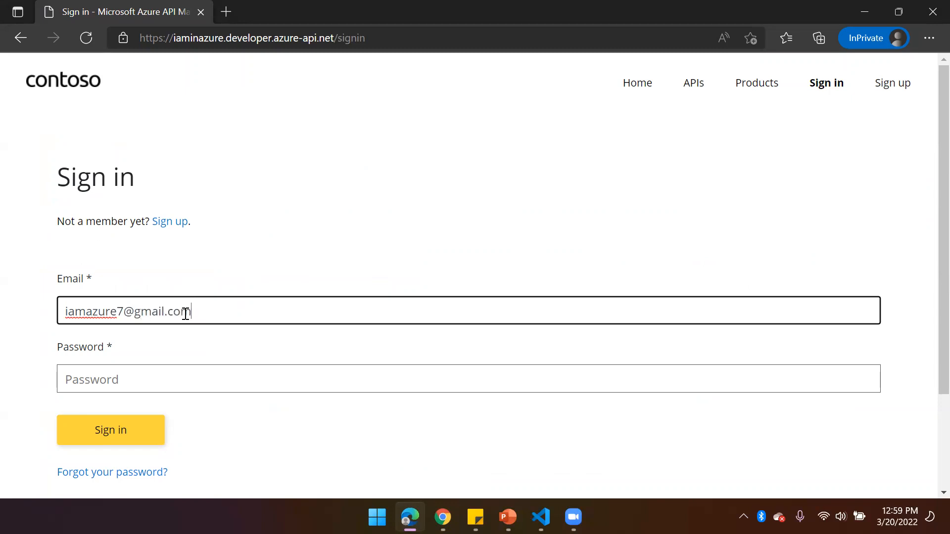
Enter the account's email address in the sign-in form and move on to the password field
key("Return")
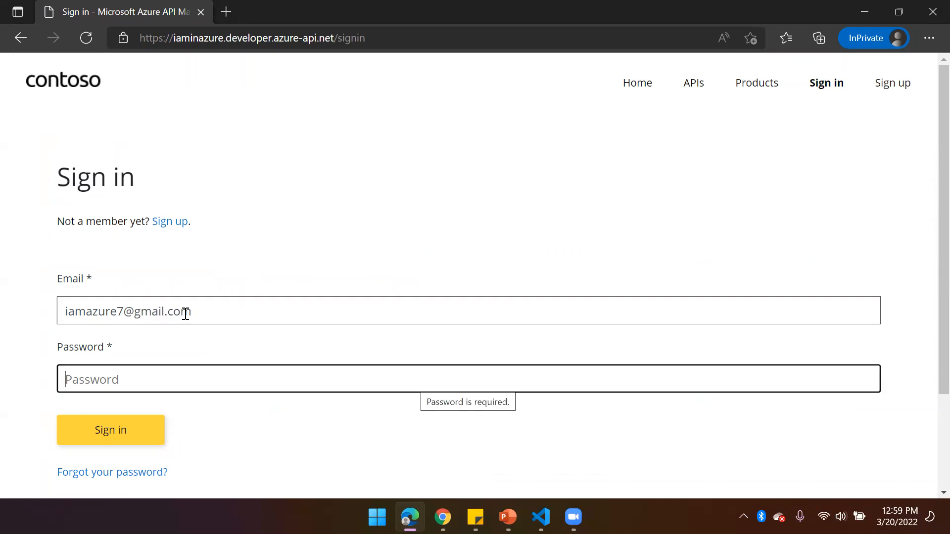
Enter the account password, correct the email address in the sign-in form and sign in to the developer portal
type("••")
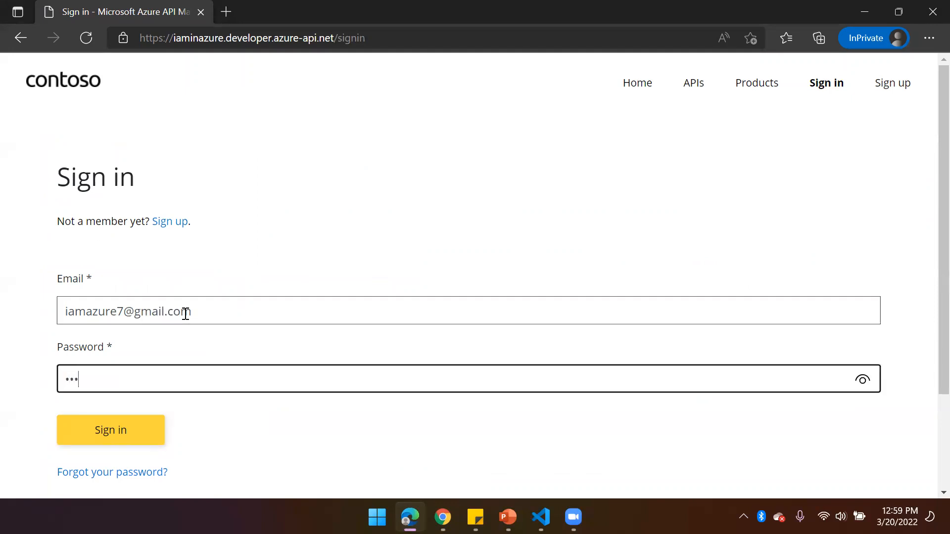
key("Return")
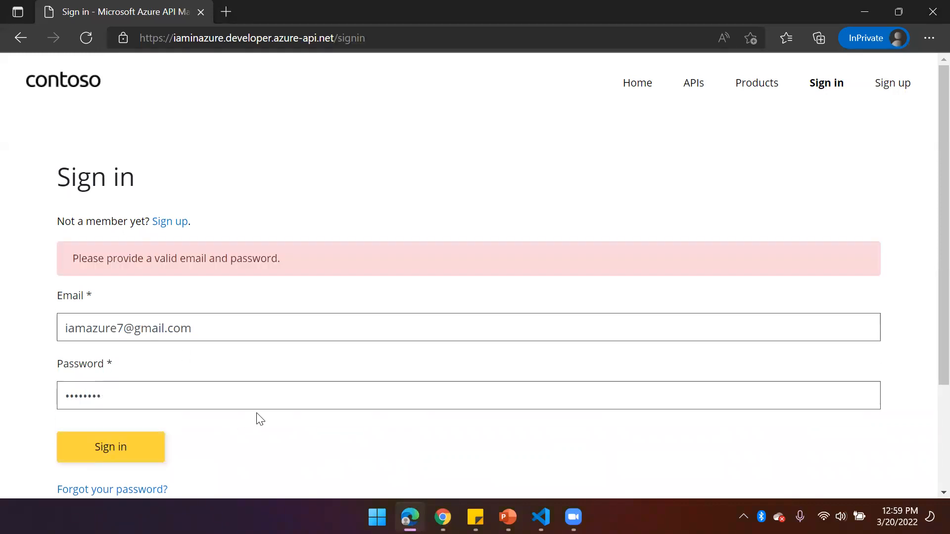
left_click_drag(121, 402, 28, 400)
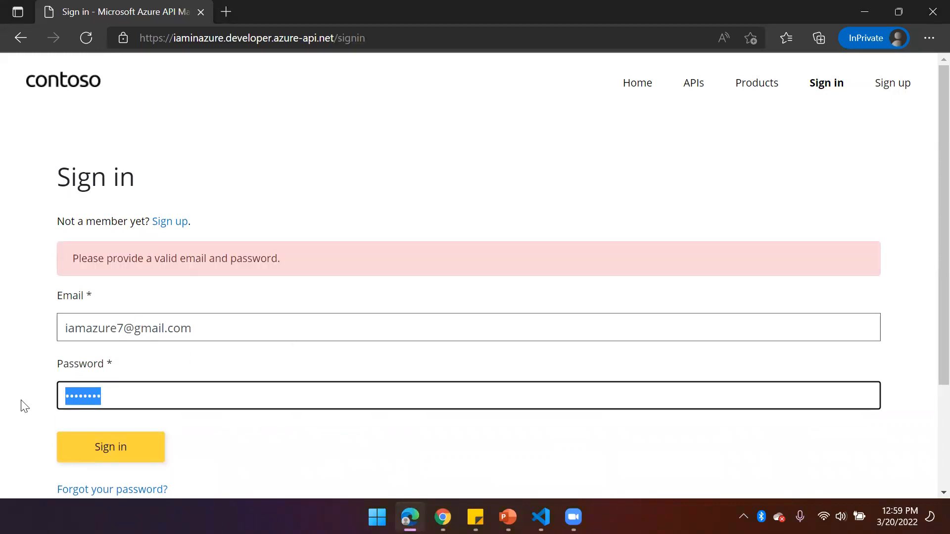
left_click(85, 328)
type("in")
left_click(114, 448)
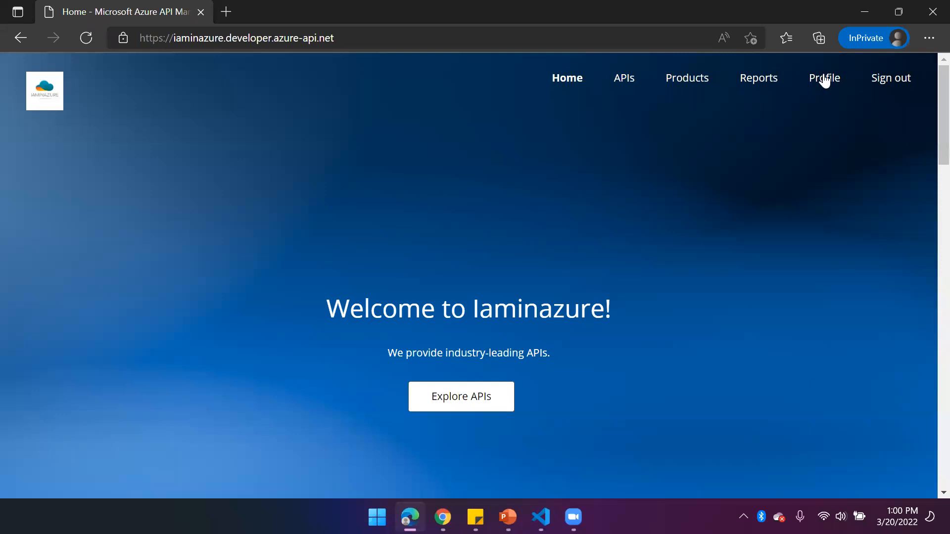
Open the GetSessions operation of the Demo Conference API and bring up its test console
left_click(621, 82)
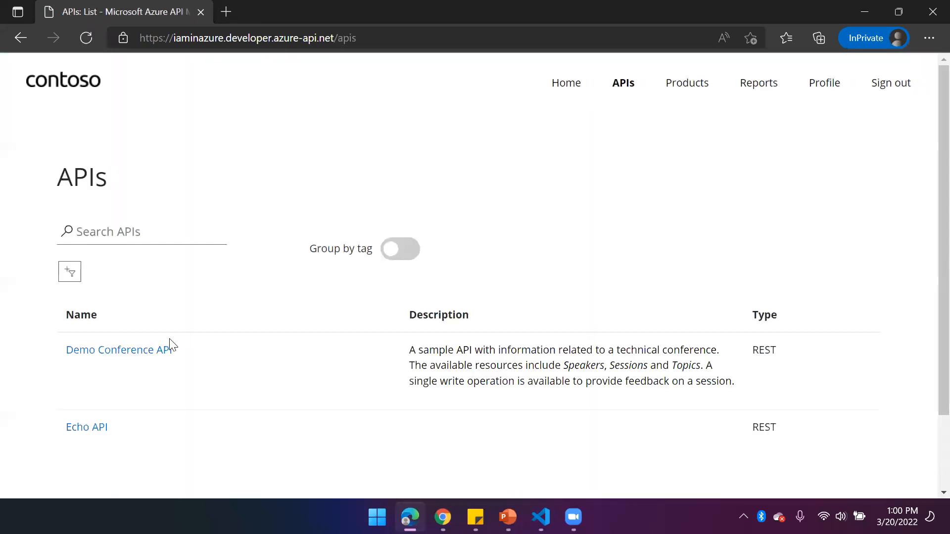
left_click(131, 352)
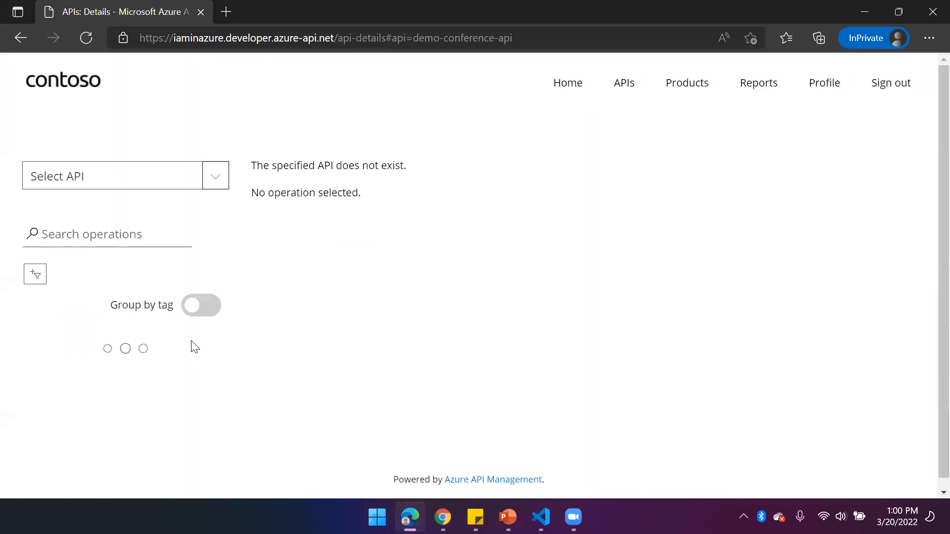
scroll(203, 318, "down", 5)
left_click(119, 111)
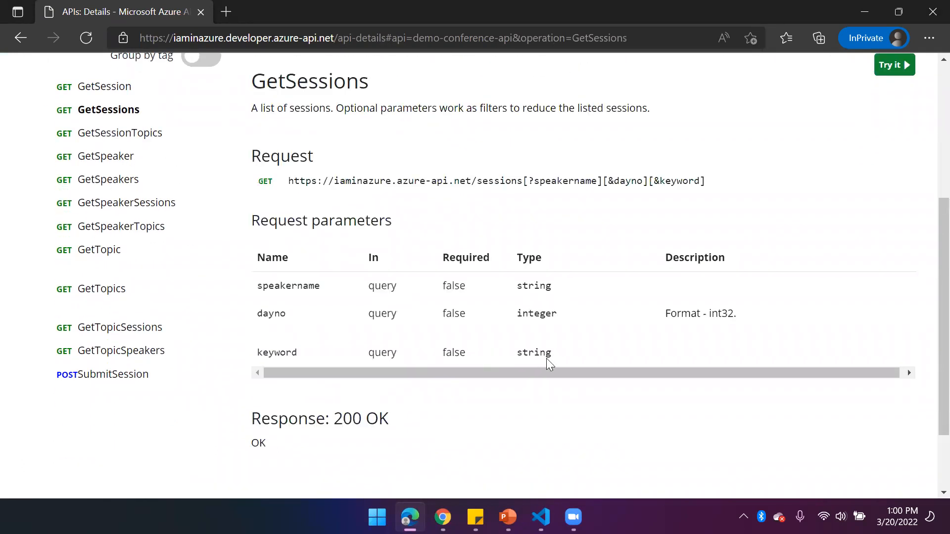
left_click(905, 65)
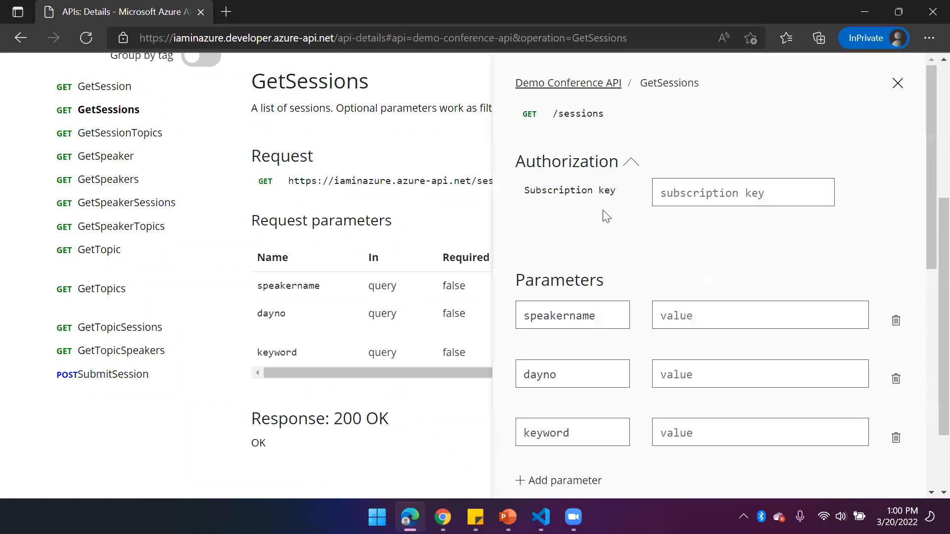
Send a GetSessions test request without parameter values and review the HTTP response
scroll(640, 293, "down", 10)
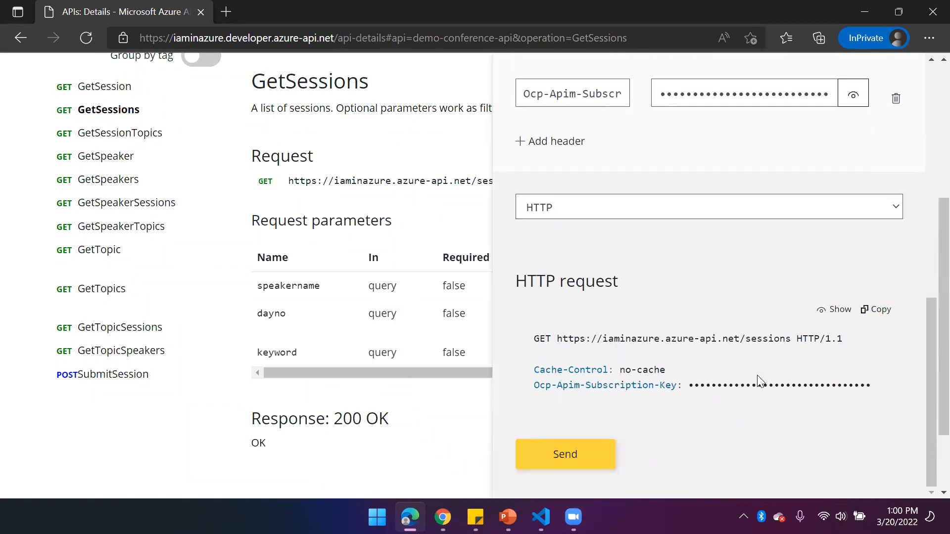
left_click(600, 451)
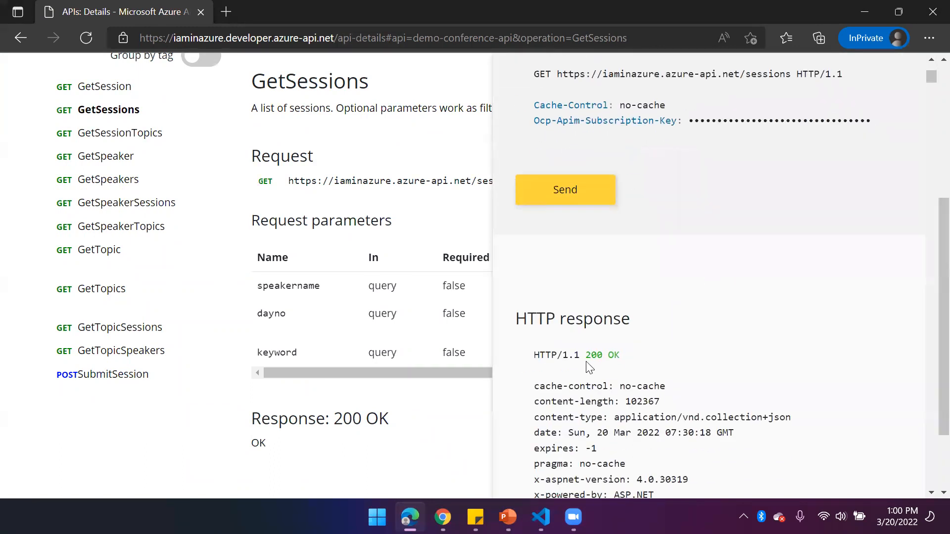
left_click_drag(587, 357, 664, 360)
scroll(664, 360, "down", 8)
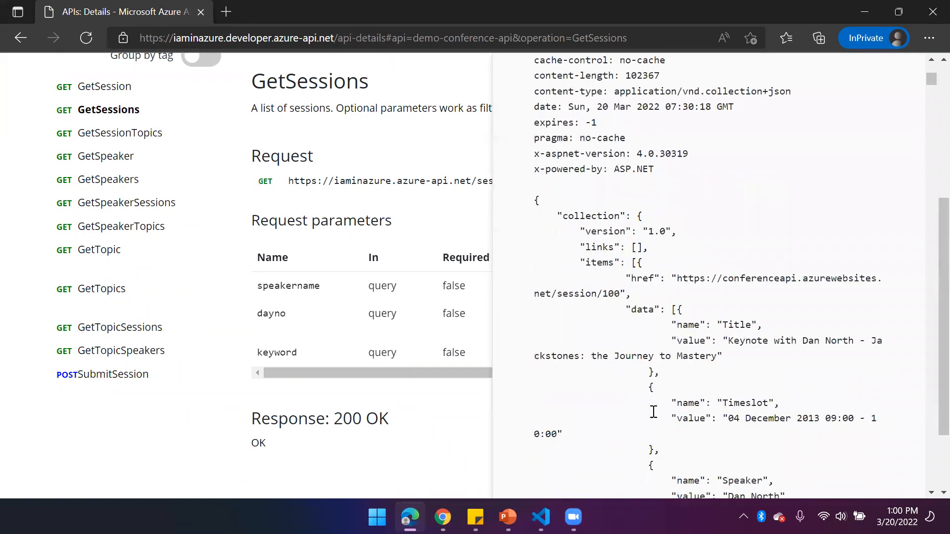
Send the GetSessions request three more times in quick succession and examine the response status and message
scroll(666, 327, "up", 8)
left_click(577, 121)
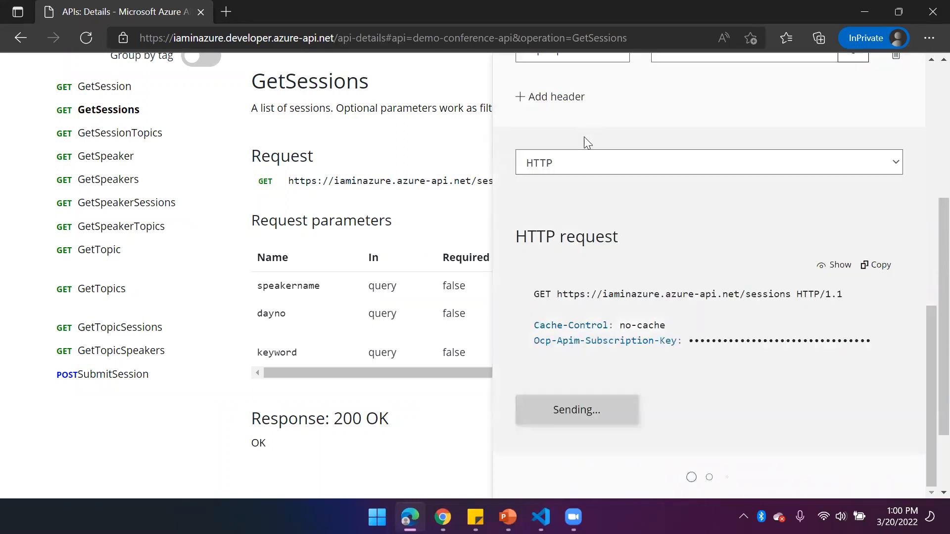
left_click(571, 128)
left_click(568, 127)
left_click_drag(586, 293, 715, 290)
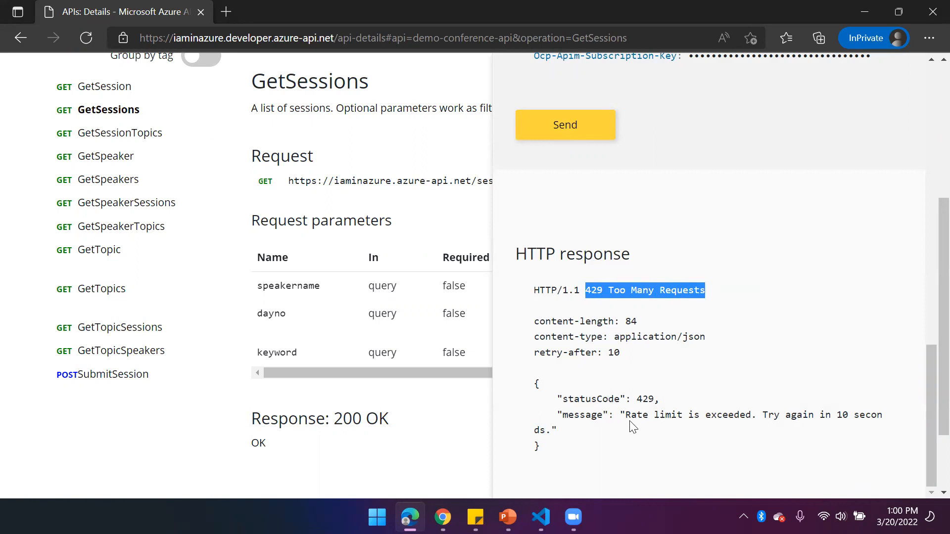
left_click_drag(627, 416, 887, 424)
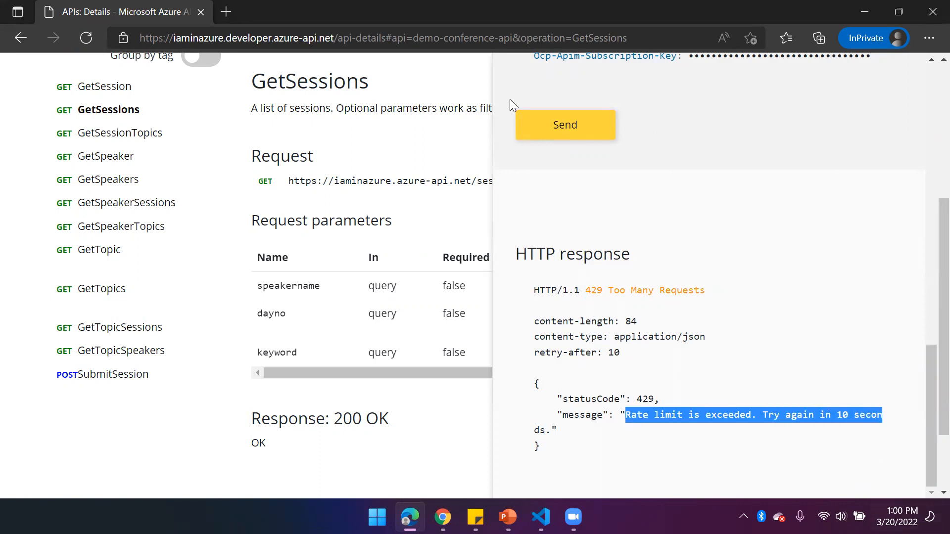
Test the rate limit again by resending the GetSessions request several times in a row
left_click(568, 127)
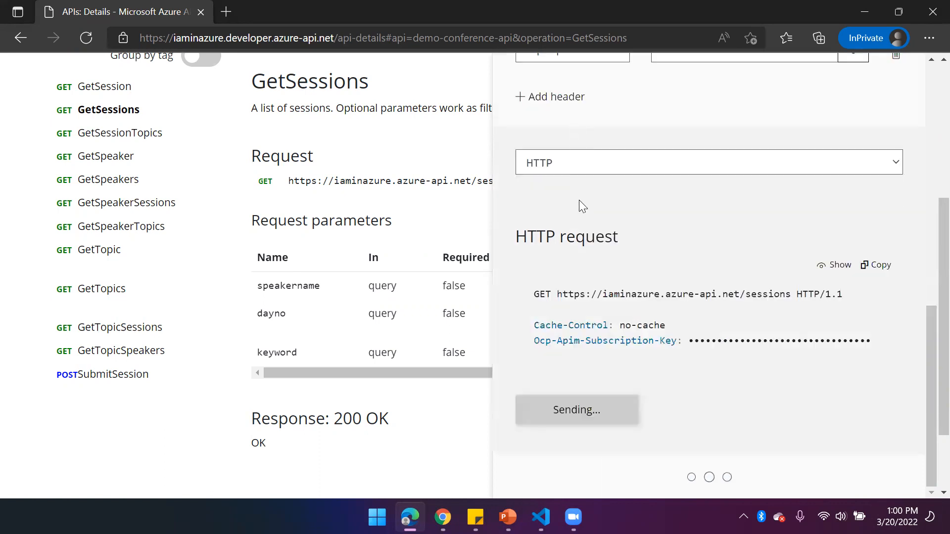
scroll(598, 306, "down", 7)
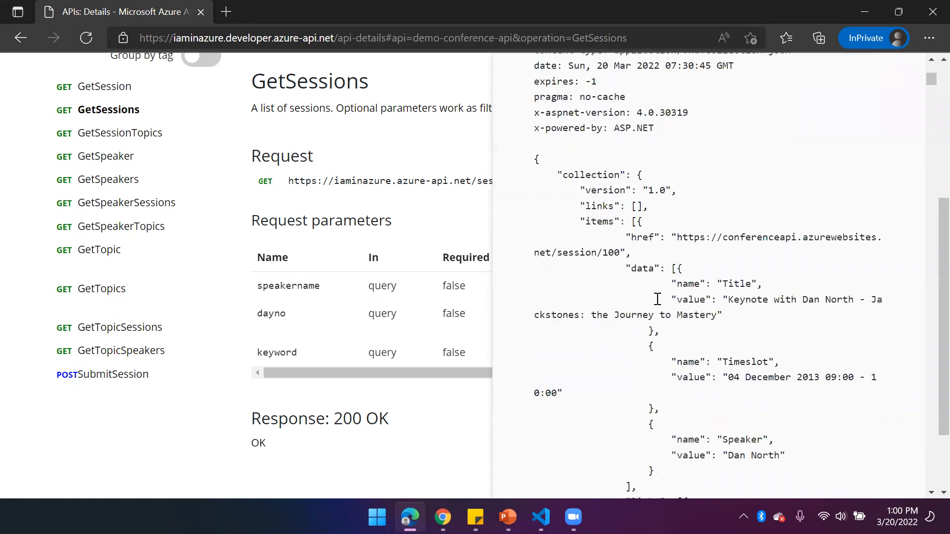
scroll(594, 247, "up", 10)
left_click(581, 261)
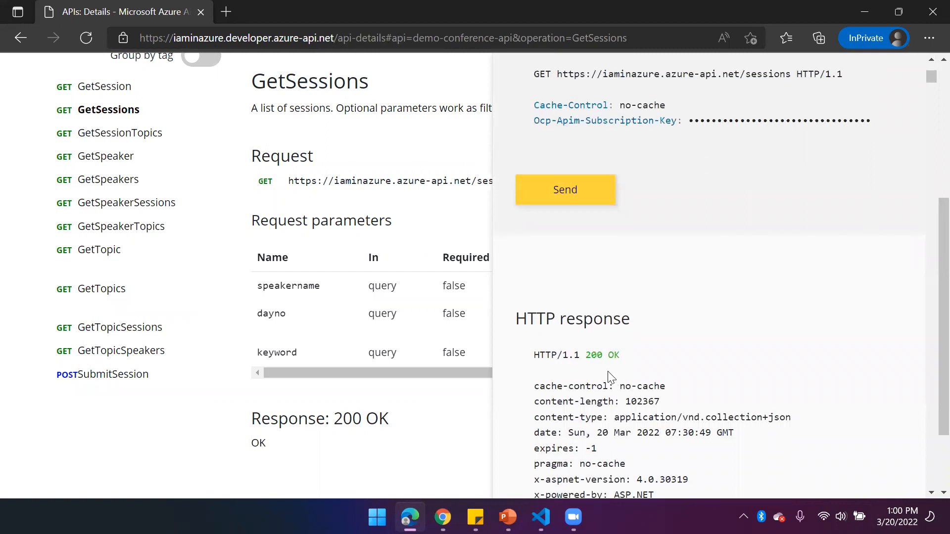
left_click(574, 196)
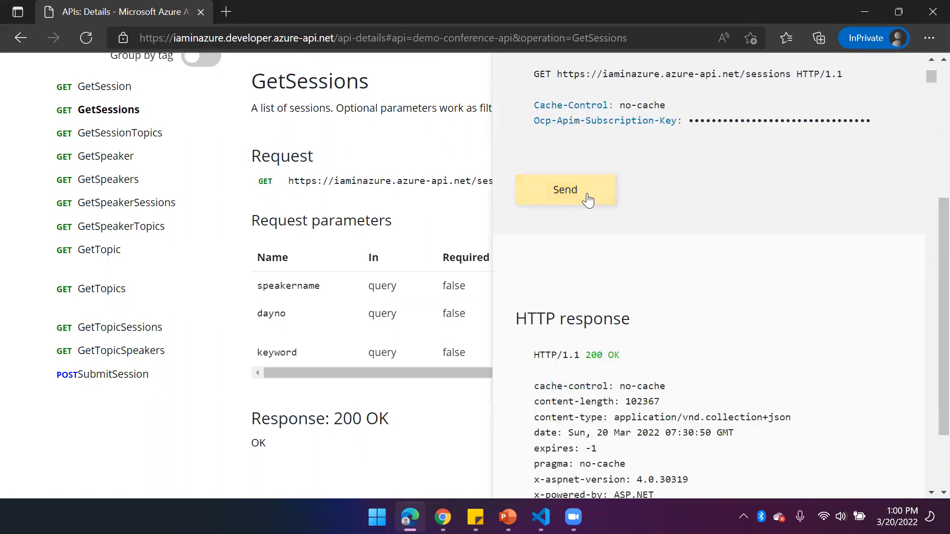
left_click(570, 193)
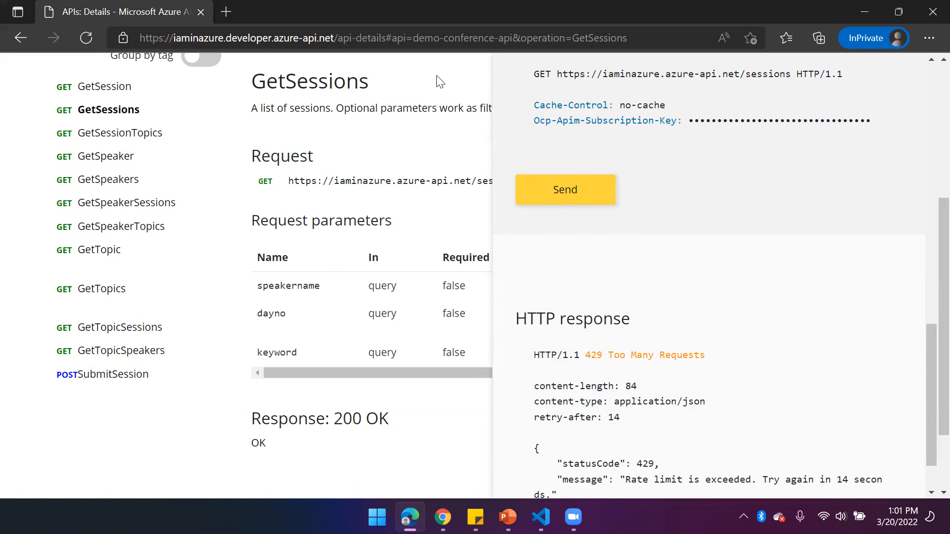
Switch to the Azure portal in Chrome and open the policies of the ConferenceProduct product
mouse_move(443, 517)
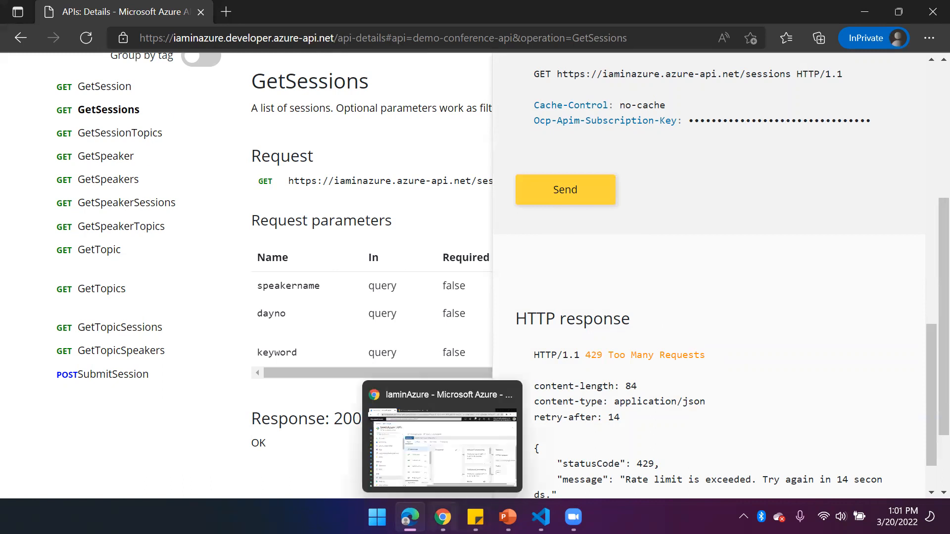
left_click(458, 439)
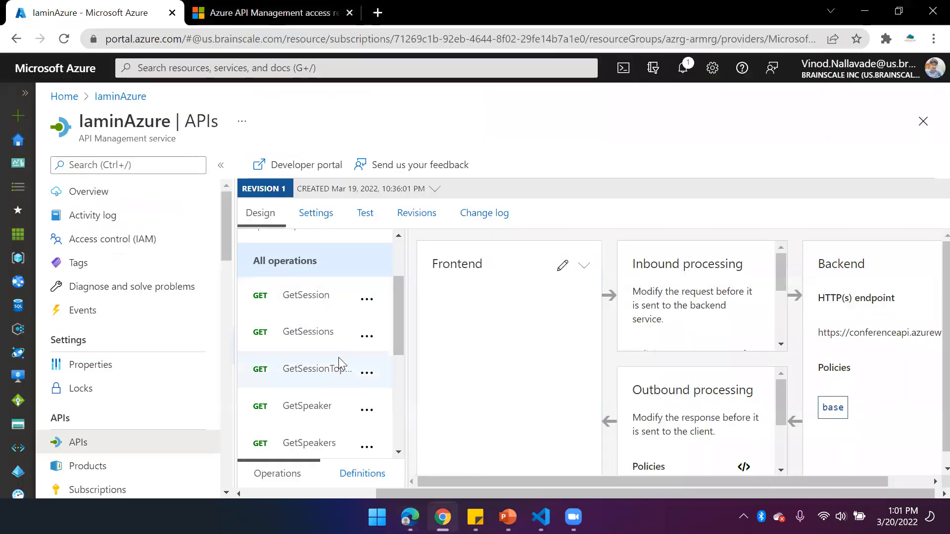
left_click(106, 472)
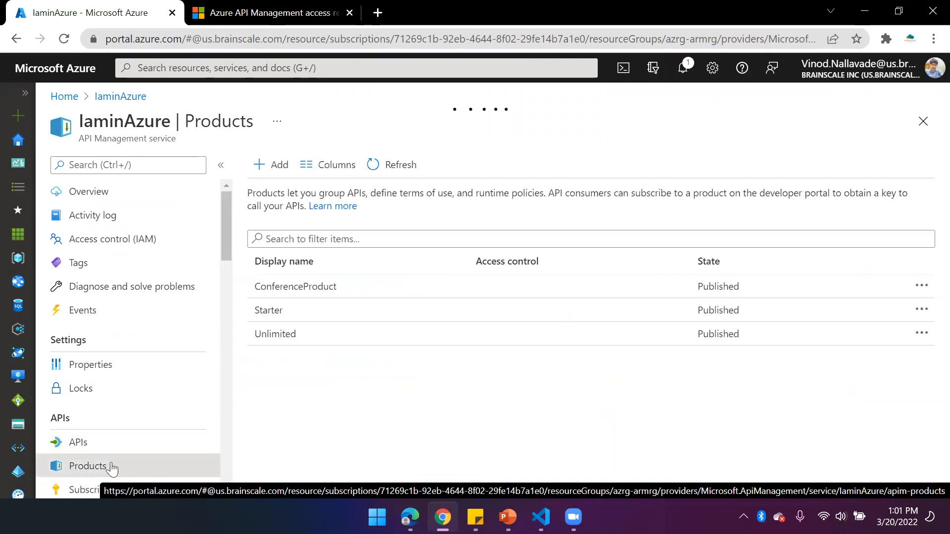
left_click(324, 285)
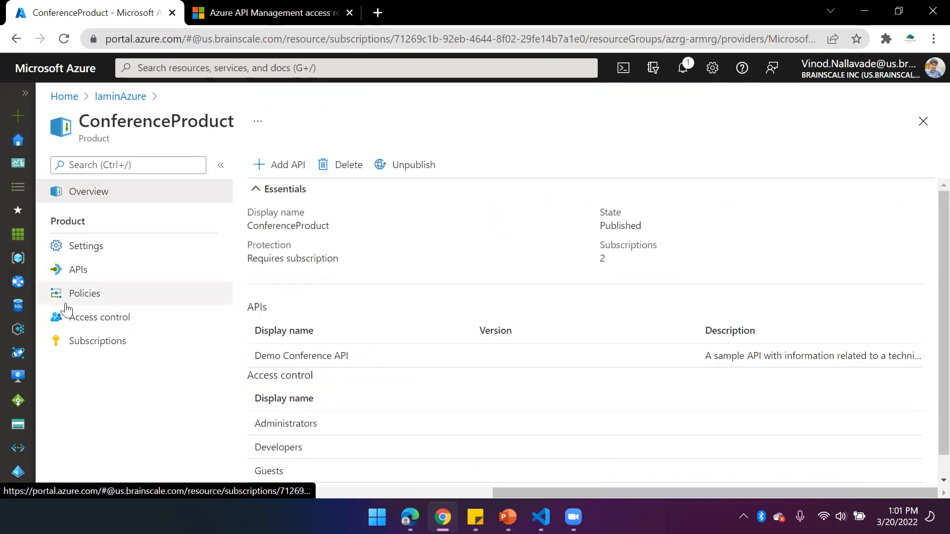
left_click(86, 297)
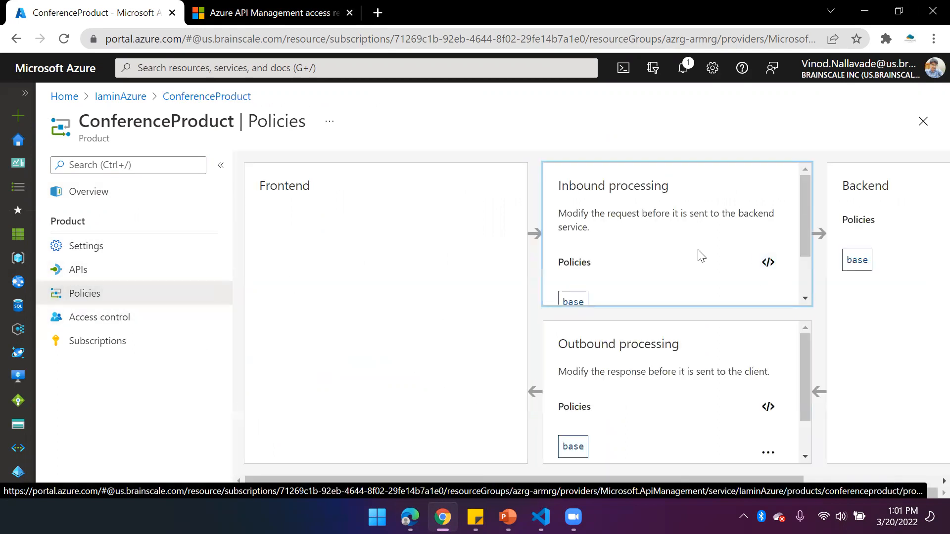
Start adding an inbound policy to ConferenceProduct and open the documentation linked under Other policies
scroll(701, 256, "down", 2)
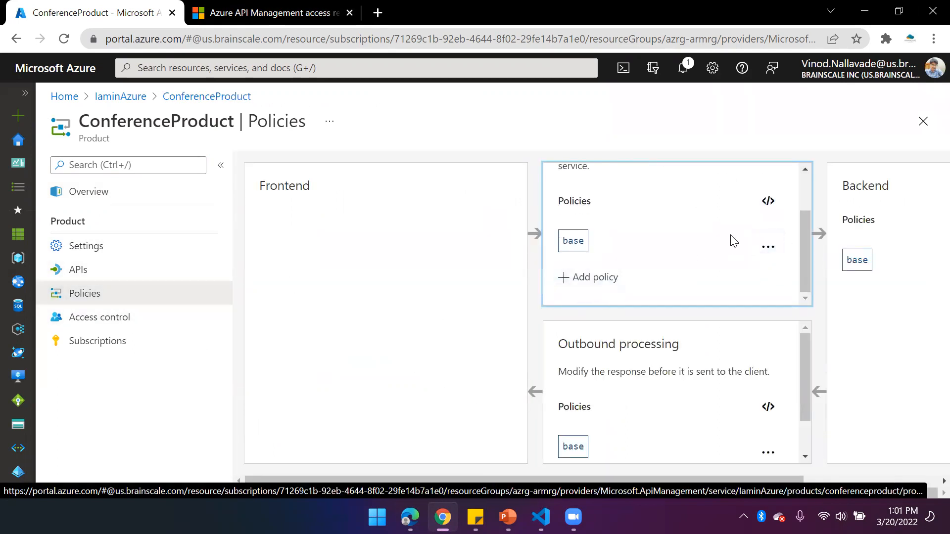
left_click(767, 201)
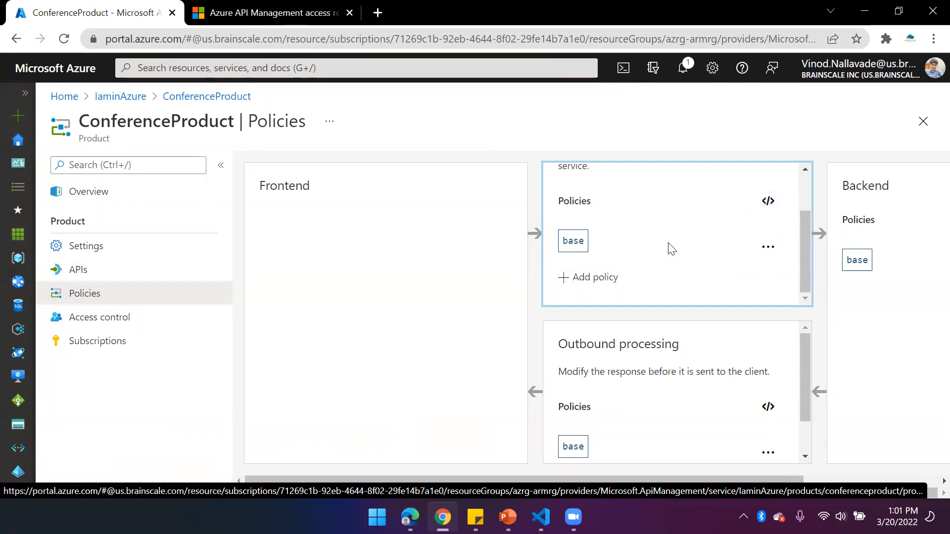
left_click(600, 278)
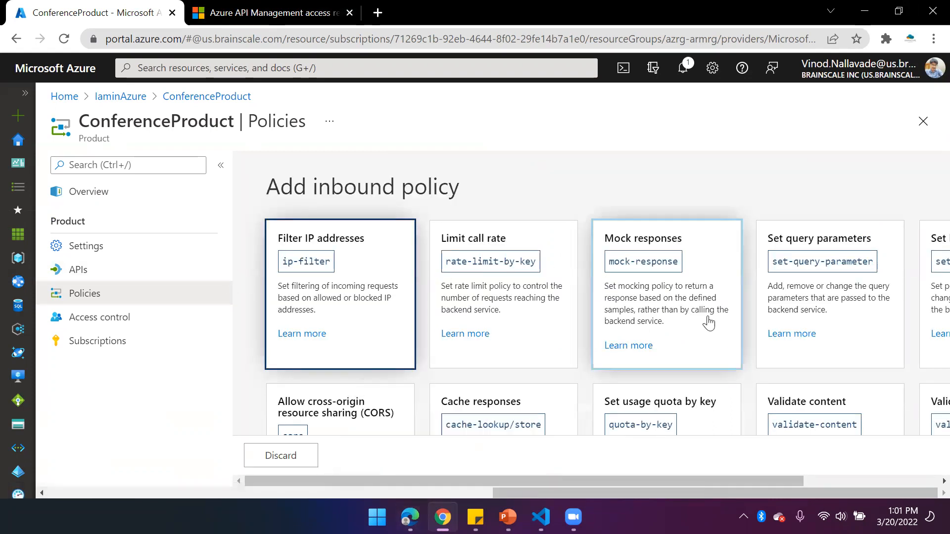
scroll(710, 322, "down", 5)
scroll(679, 342, "down", 2)
scroll(679, 342, "up", 5)
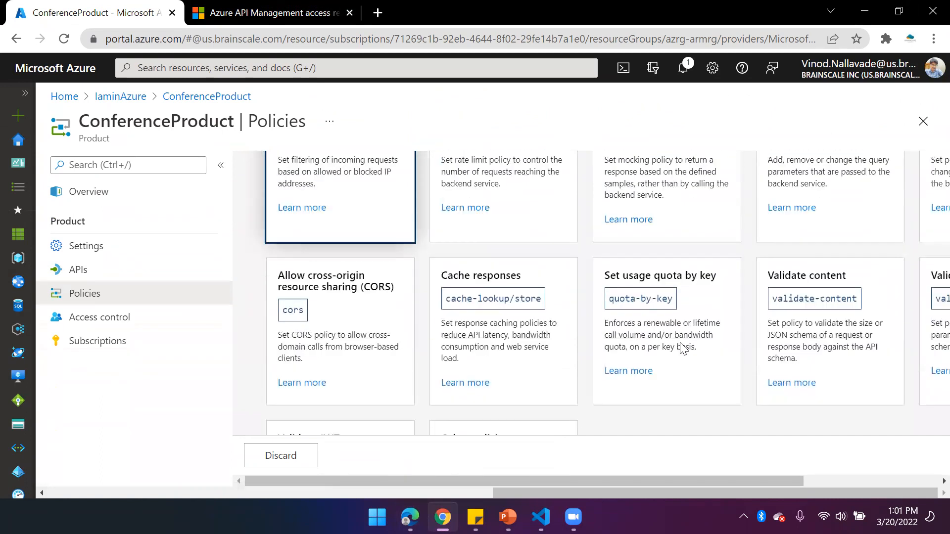
scroll(659, 324, "down", 5)
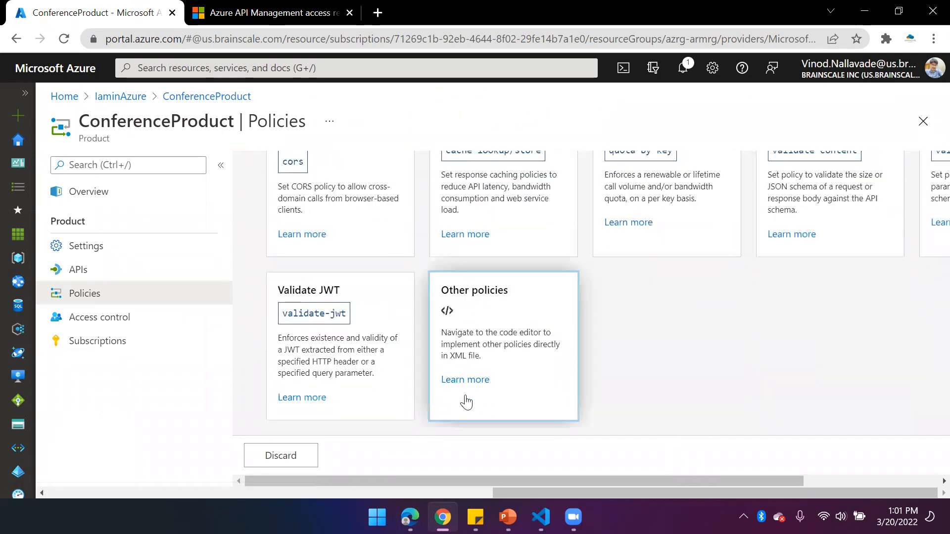
left_click(476, 382)
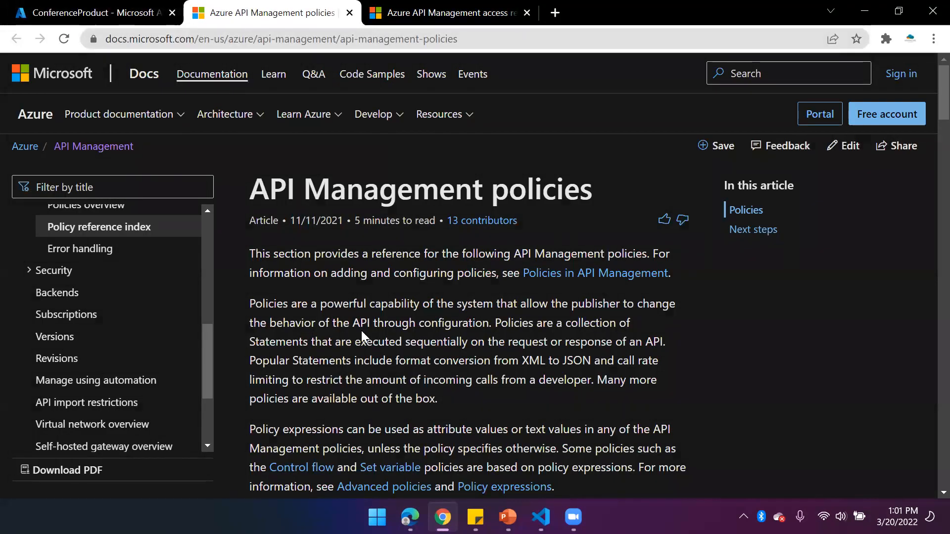
Look through the API Management policy reference and open the Set usage quota by subscription section
scroll(354, 327, "down", 1)
scroll(375, 327, "down", 6)
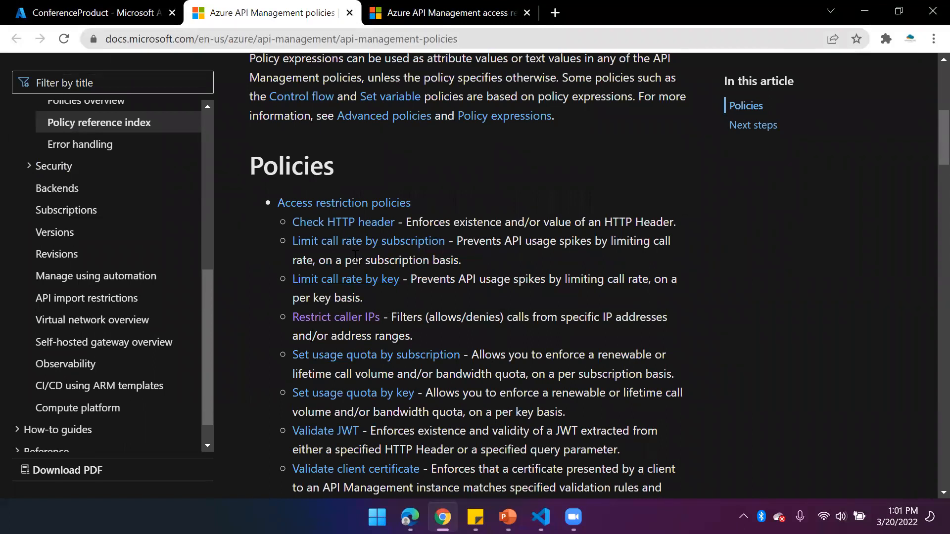
scroll(474, 360, "down", 2)
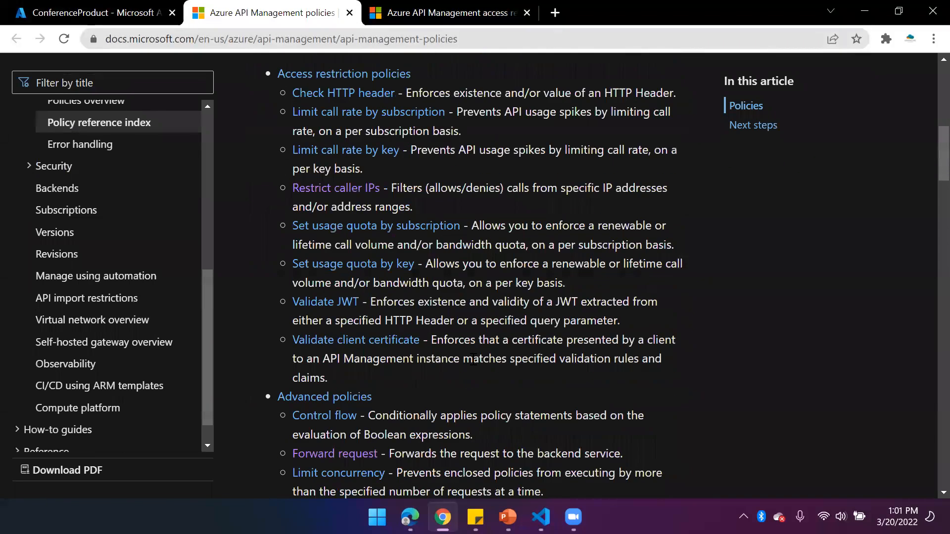
scroll(474, 359, "down", 2)
scroll(473, 360, "down", 9)
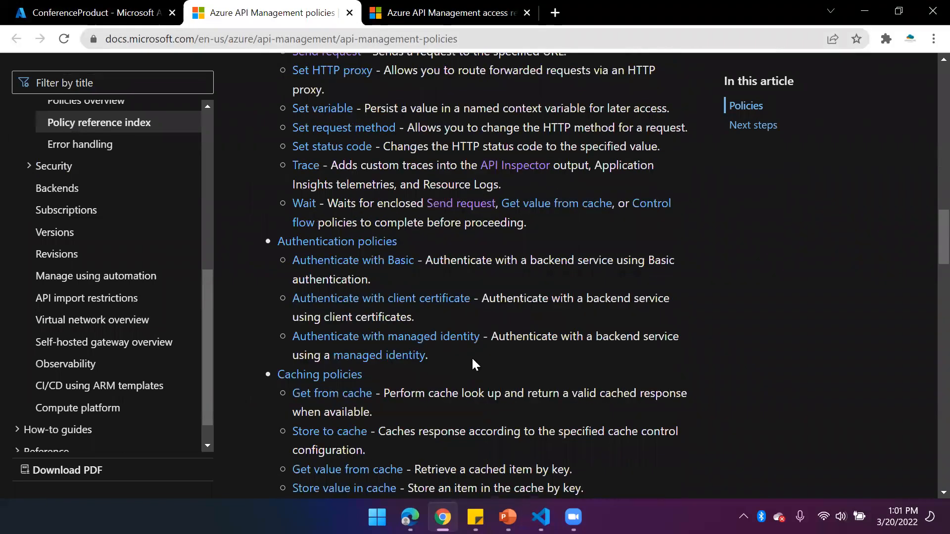
scroll(295, 349, "up", 6)
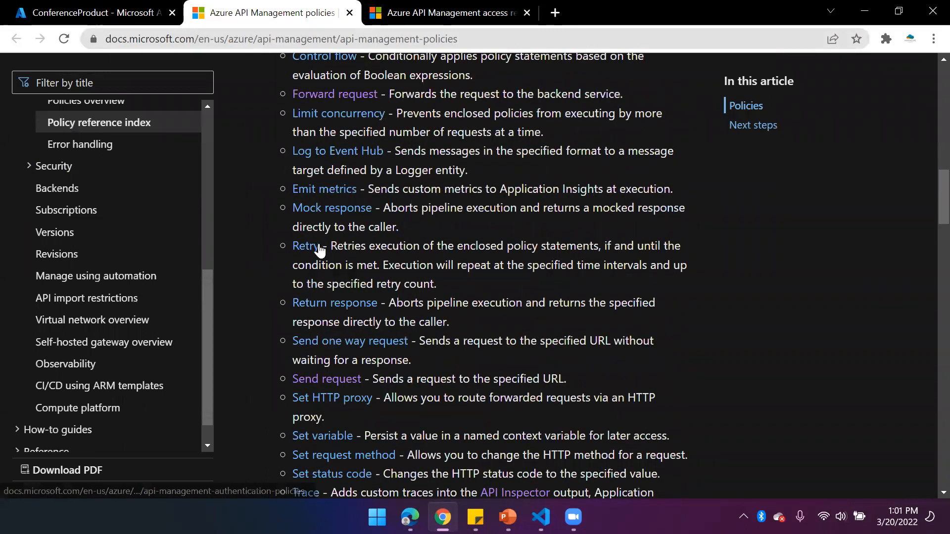
scroll(347, 307, "up", 10)
left_click(387, 360)
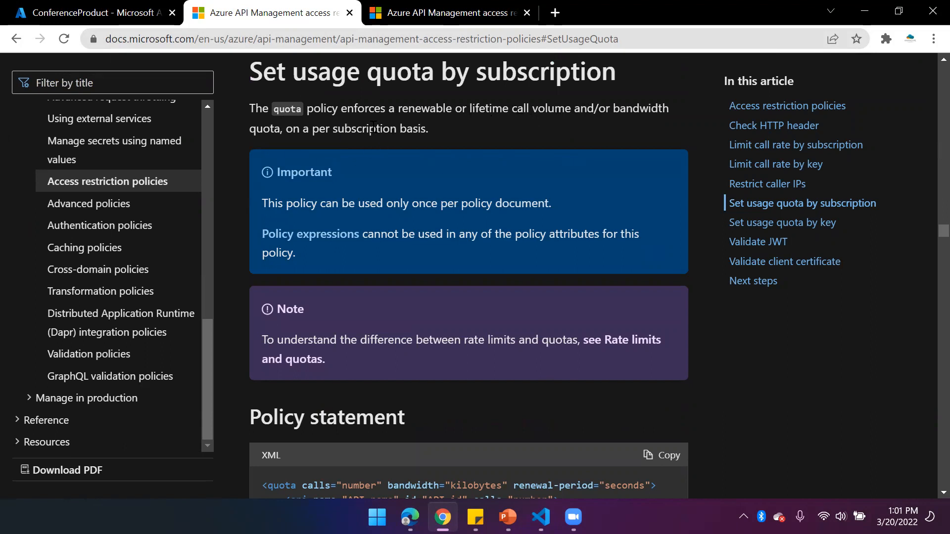
Read the Set usage quota by subscription section, examining its policy statement, example, attributes, and allowed policy sections and scopes
double_click(638, 105)
double_click(557, 108)
scroll(558, 248, "down", 3)
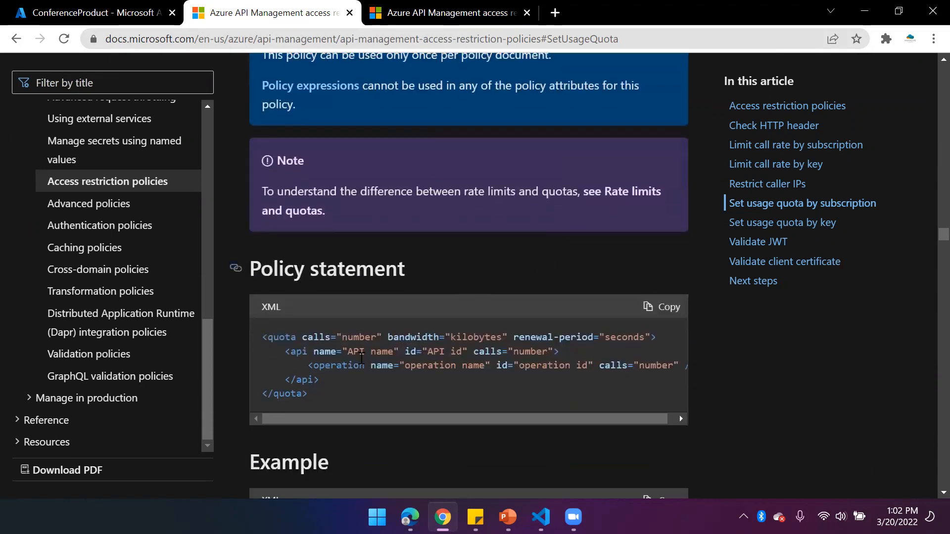
double_click(315, 338)
double_click(427, 338)
double_click(543, 340)
scroll(418, 386, "down", 12)
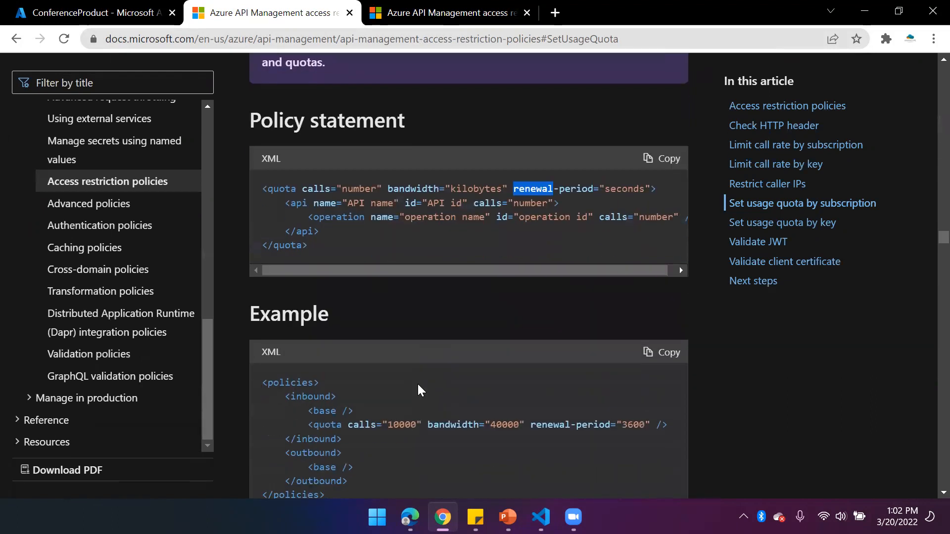
scroll(417, 391, "down", 6)
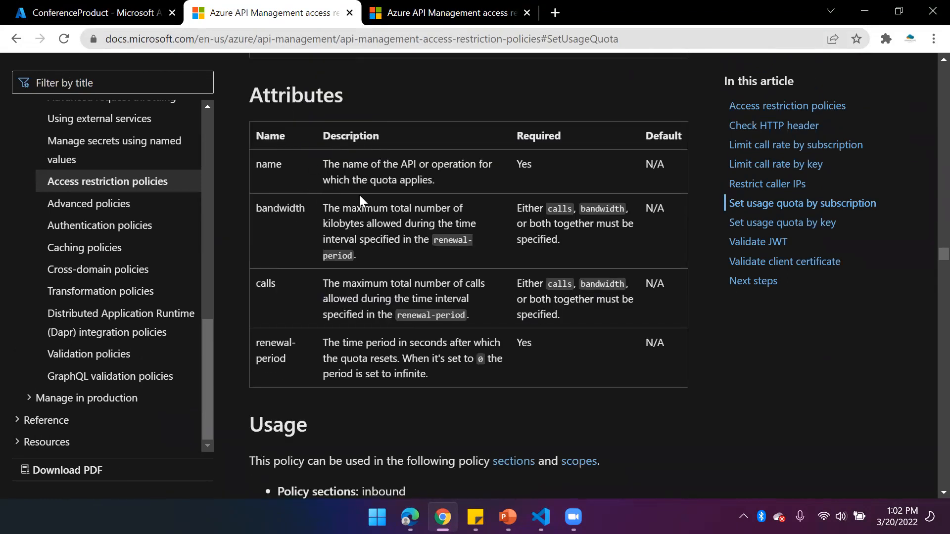
scroll(359, 195, "up", 7)
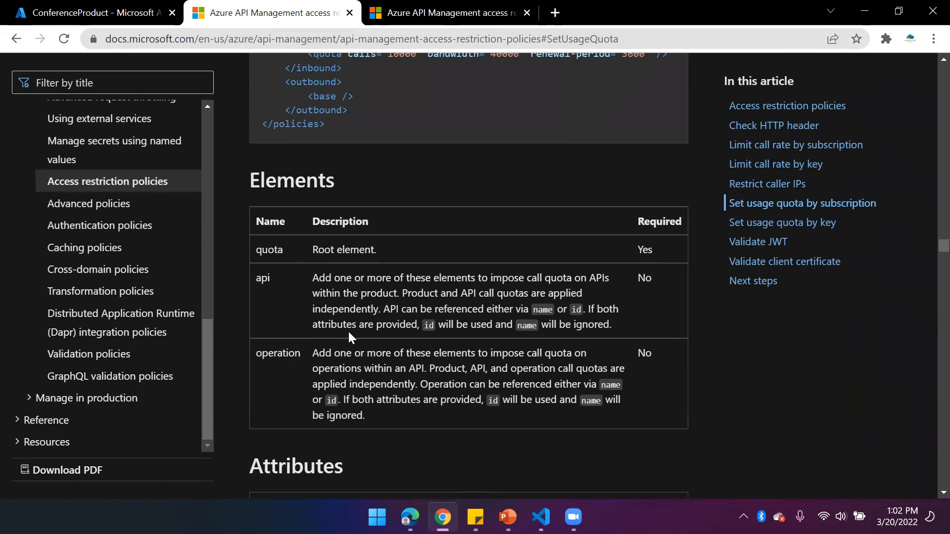
scroll(349, 332, "down", 9)
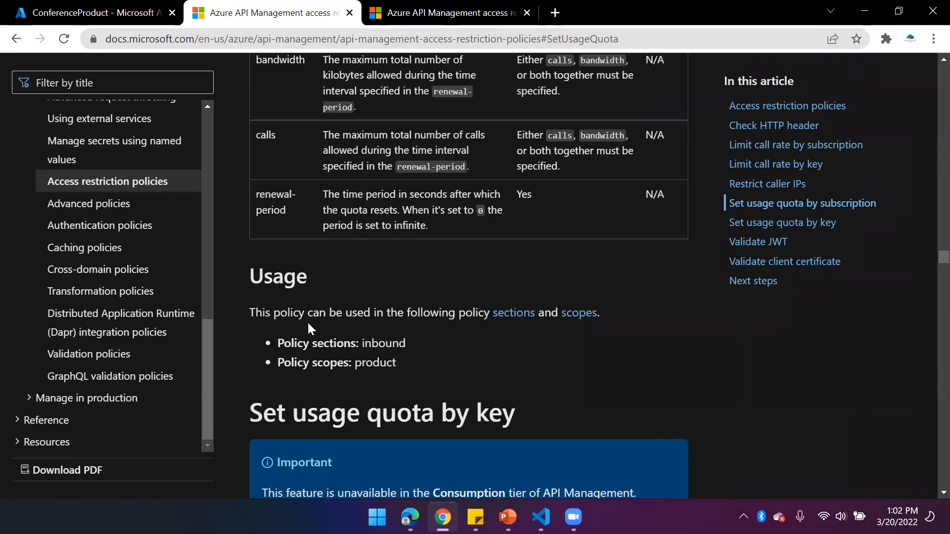
left_click_drag(404, 364, 275, 347)
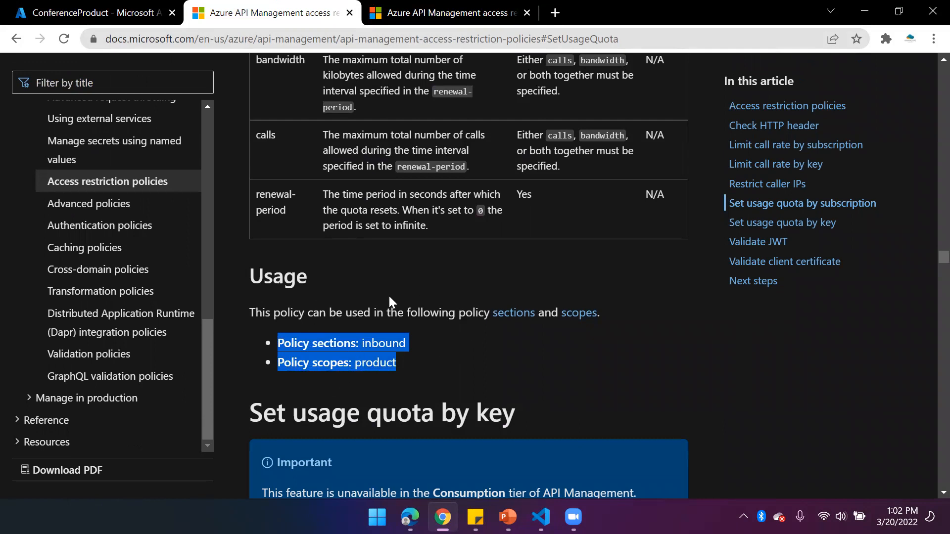
left_click(429, 360)
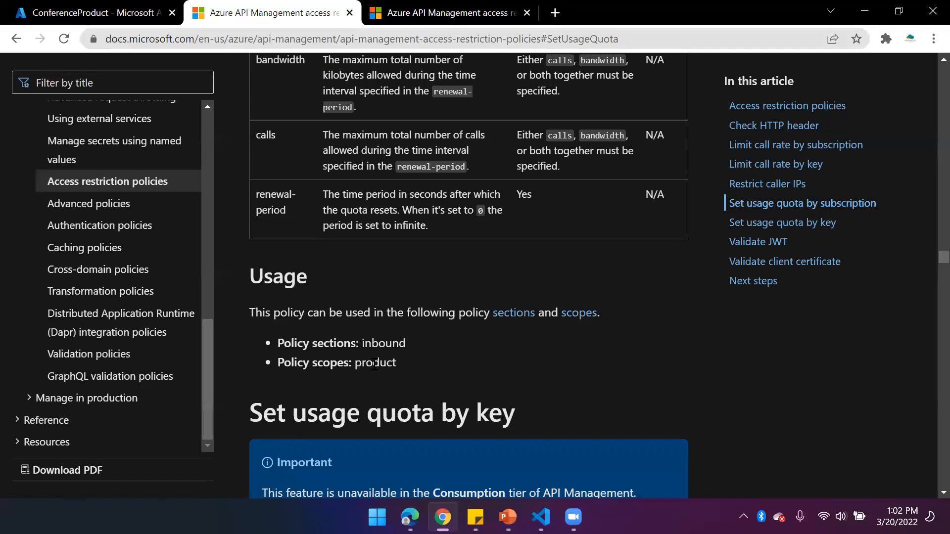
left_click_drag(355, 365, 408, 370)
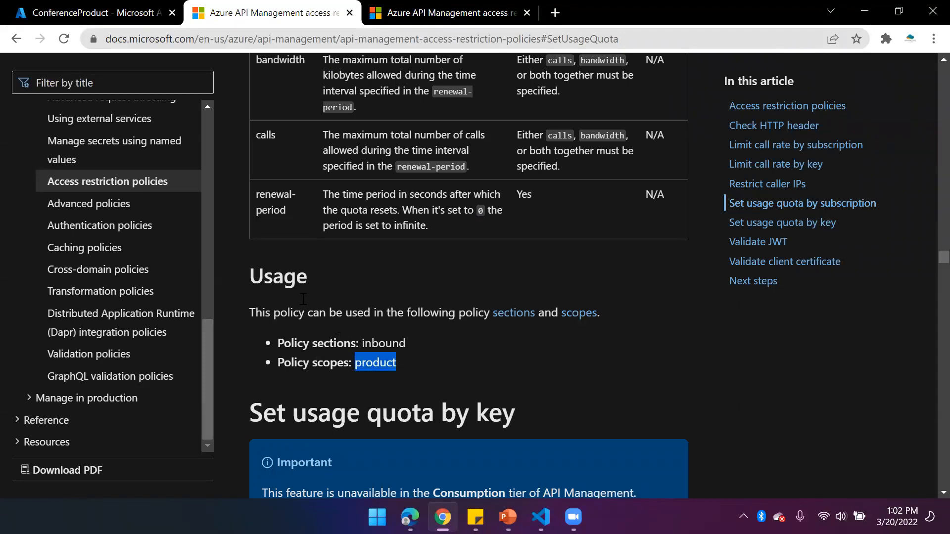
left_click(383, 342)
Look through the Set usage quota by key and Validate JWT sections, checking the policy sections and scopes each one supports
scroll(541, 348, "down", 15)
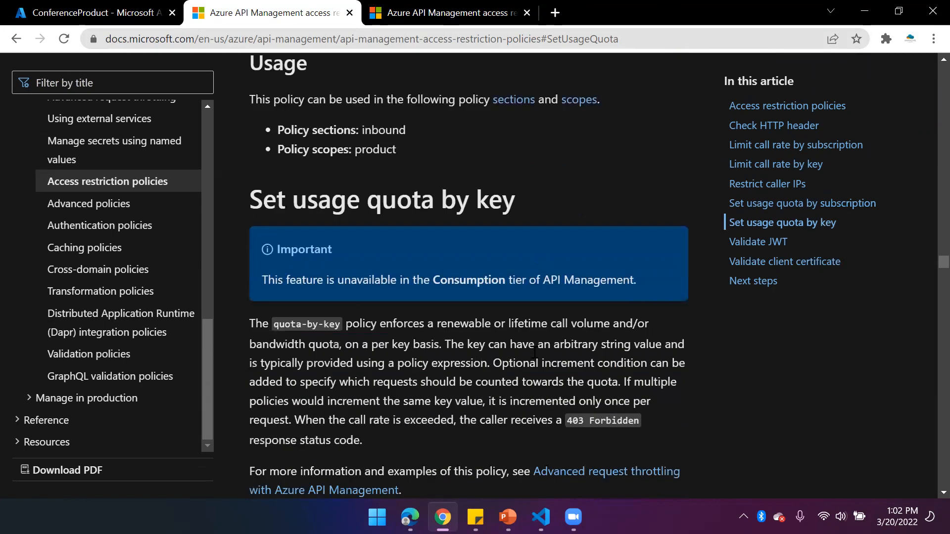
scroll(533, 353, "down", 20)
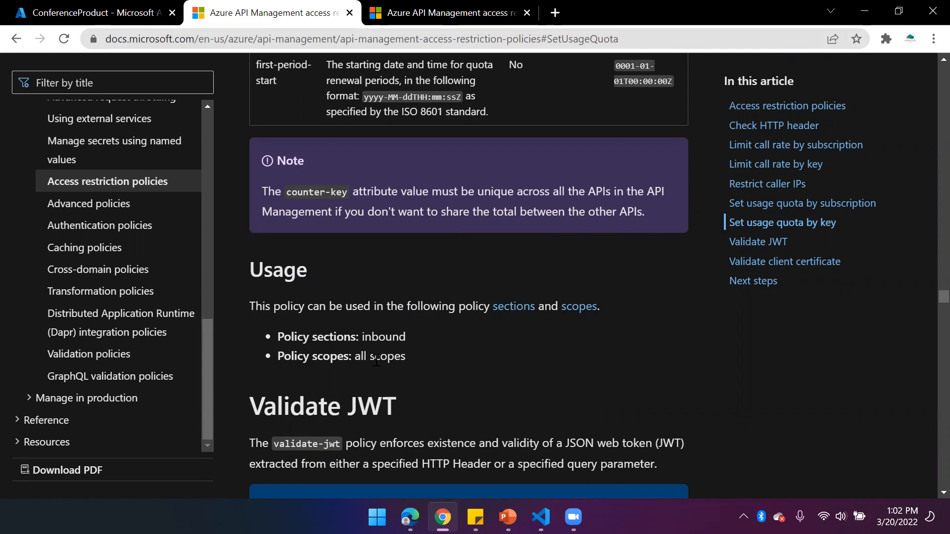
left_click_drag(411, 355, 354, 356)
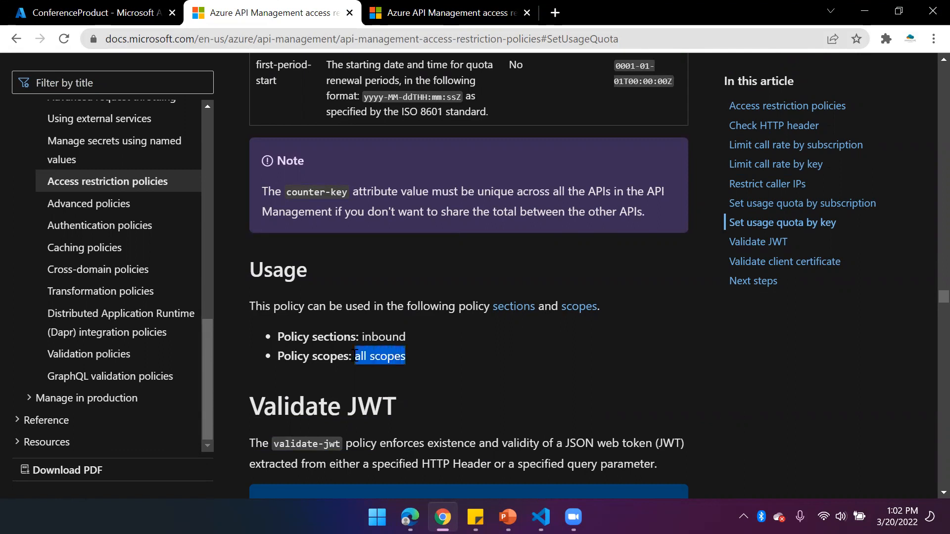
left_click_drag(407, 337, 361, 337)
scroll(376, 389, "down", 4)
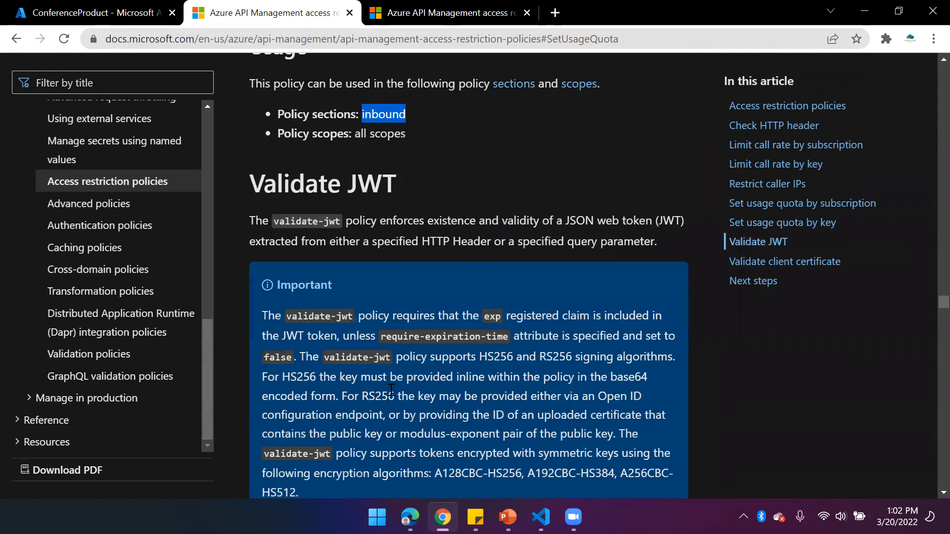
scroll(399, 387, "down", 20)
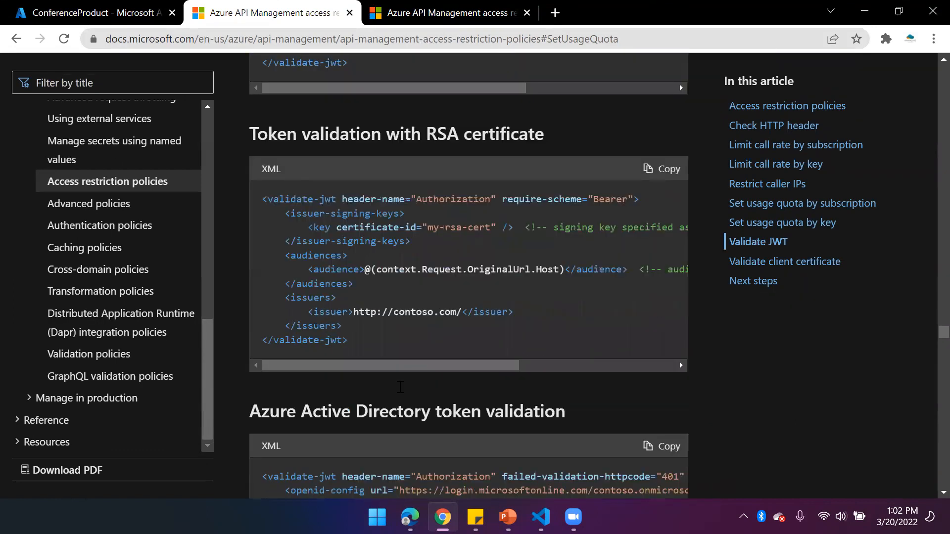
scroll(399, 387, "down", 15)
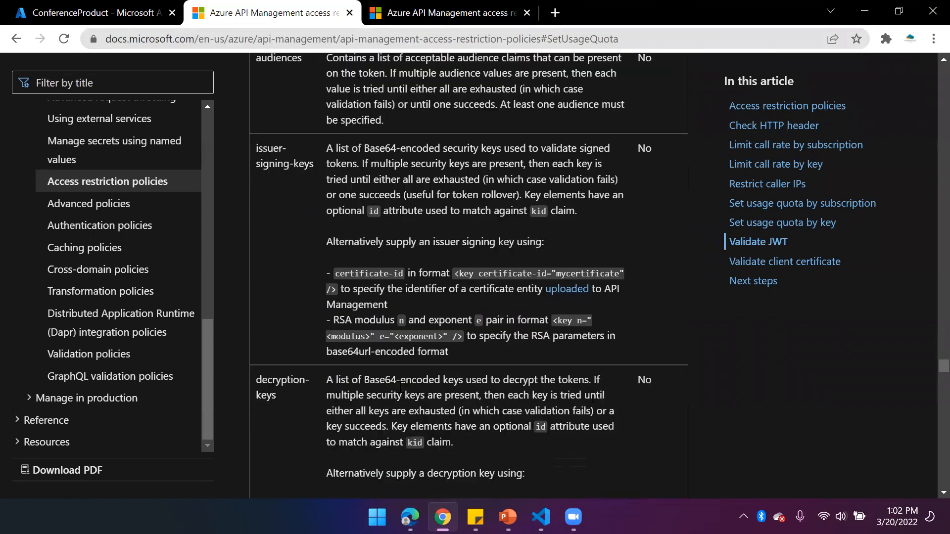
scroll(400, 386, "down", 20)
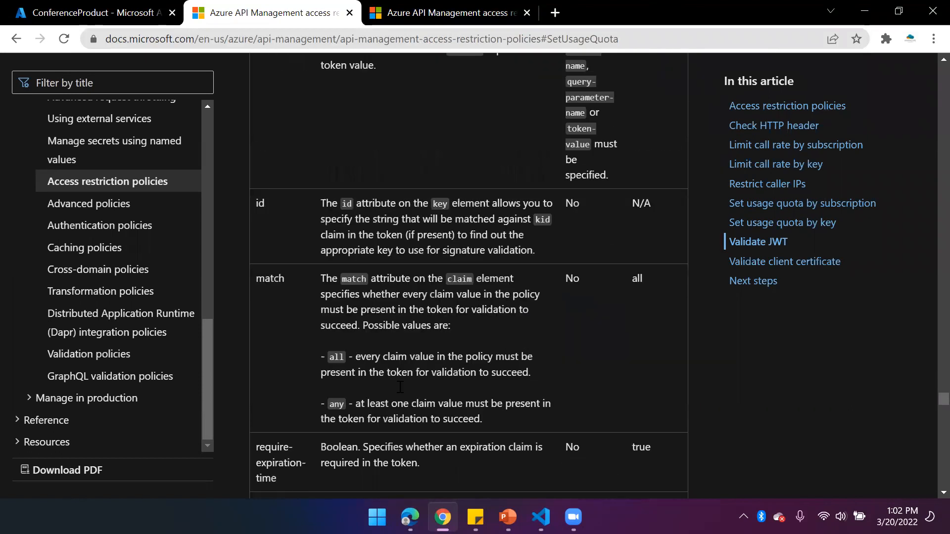
scroll(399, 387, "down", 7)
left_click_drag(421, 292, 362, 292)
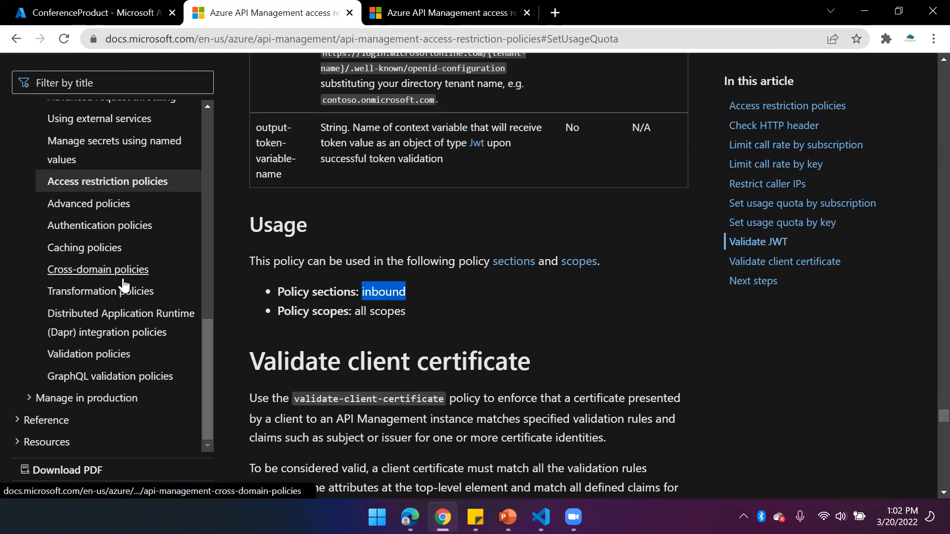
Open the Caching policies article and look through the Get from cache policy and its usage details
left_click(90, 248)
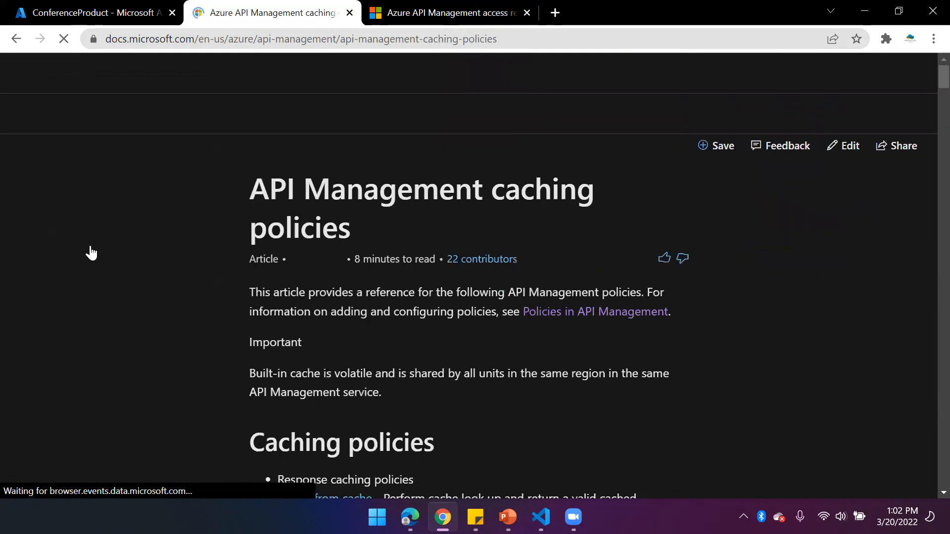
scroll(432, 367, "down", 8)
scroll(432, 366, "down", 20)
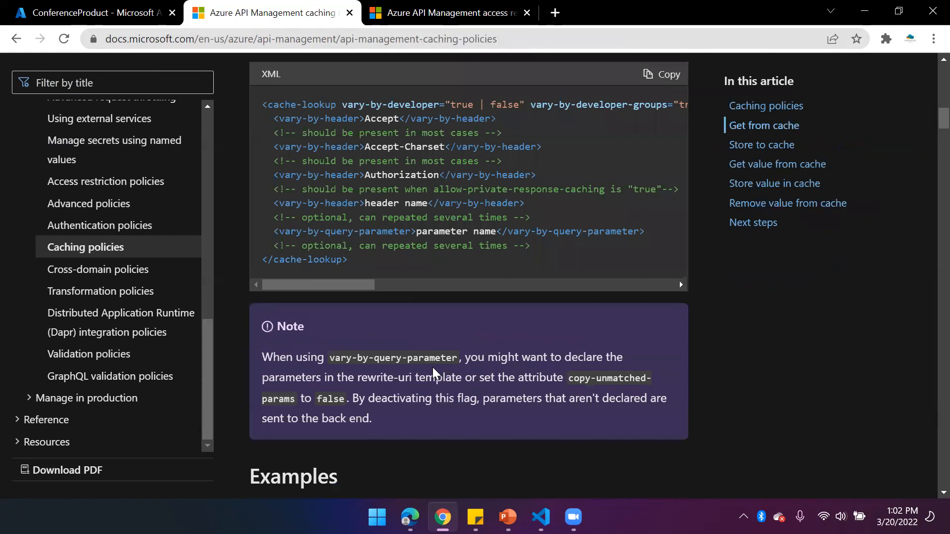
scroll(431, 366, "down", 17)
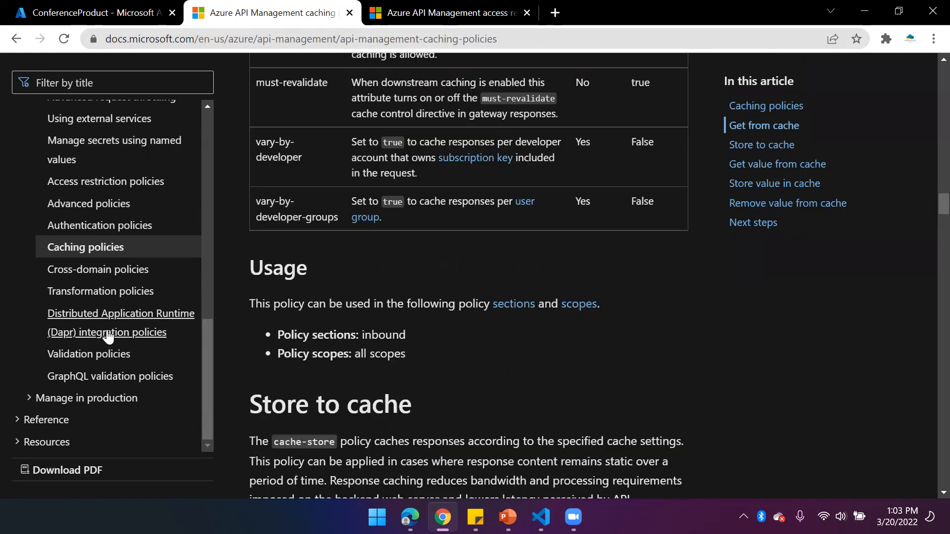
scroll(121, 250, "up", 2)
scroll(121, 250, "up", 3)
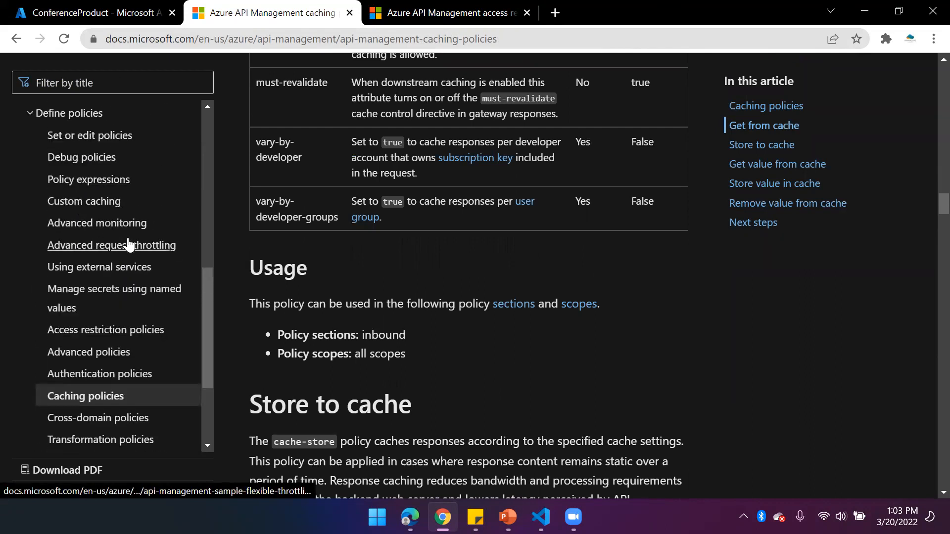
Return to the ConferenceProduct policies in the Azure portal and discard the open policy code editor
left_click(101, 15)
left_click(383, 366)
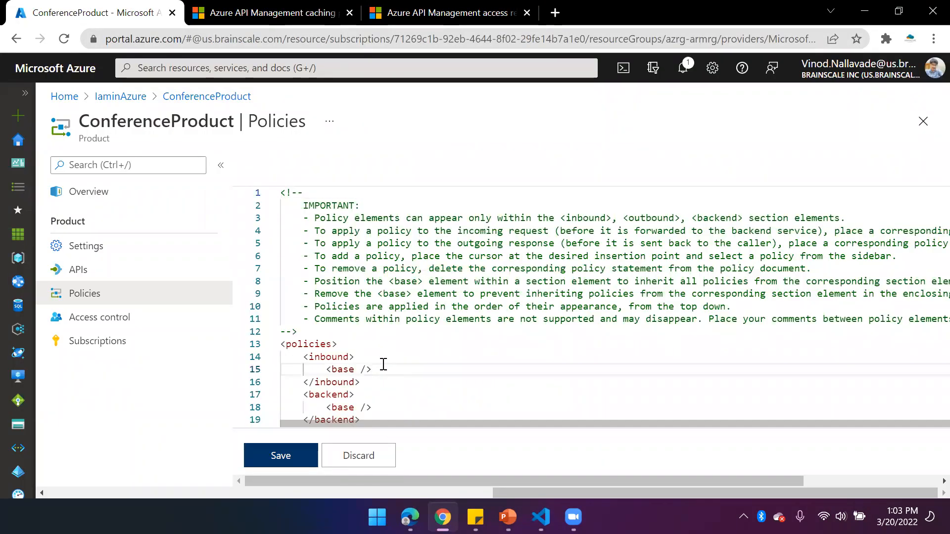
left_click(368, 456)
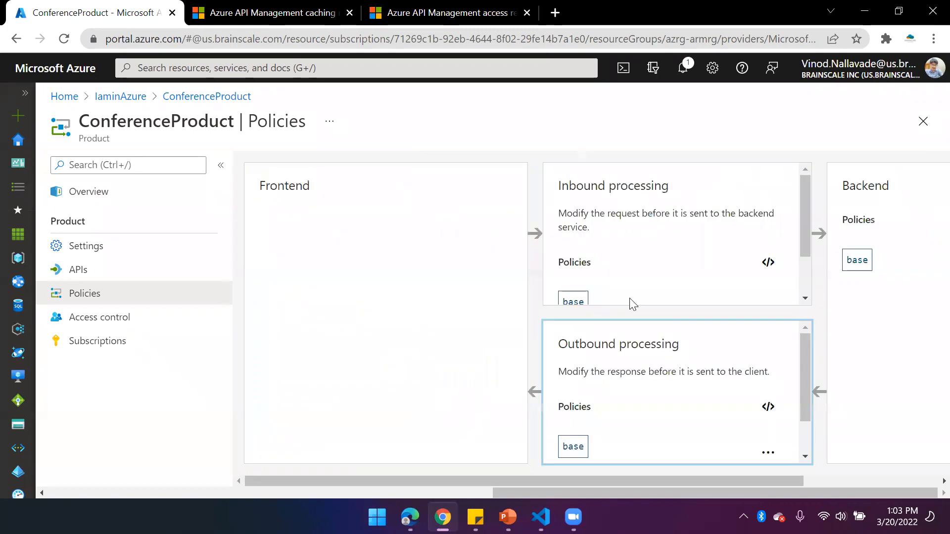
Start a Filter IP addresses inbound policy for ConferenceProduct and add an IP filter entry to the allowed IPs
scroll(714, 286, "down", 2)
left_click(603, 281)
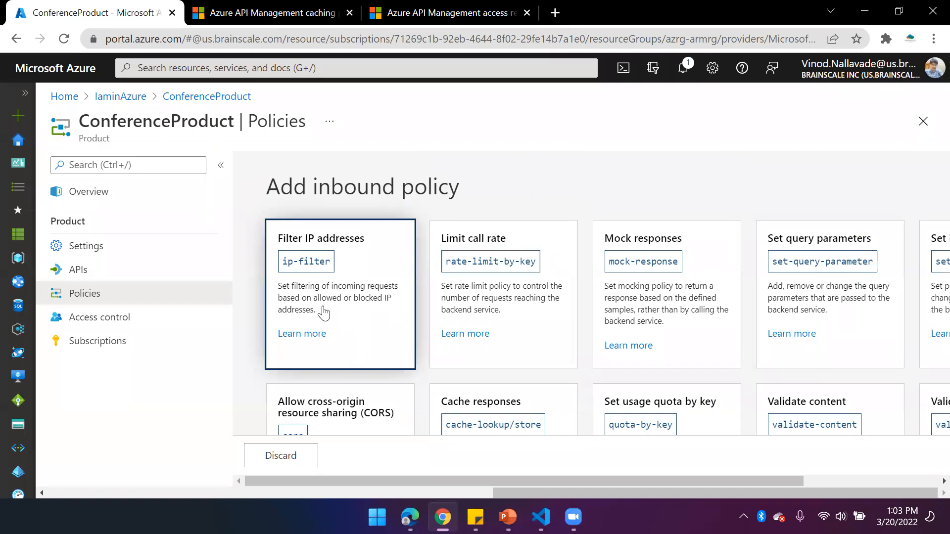
left_click(320, 271)
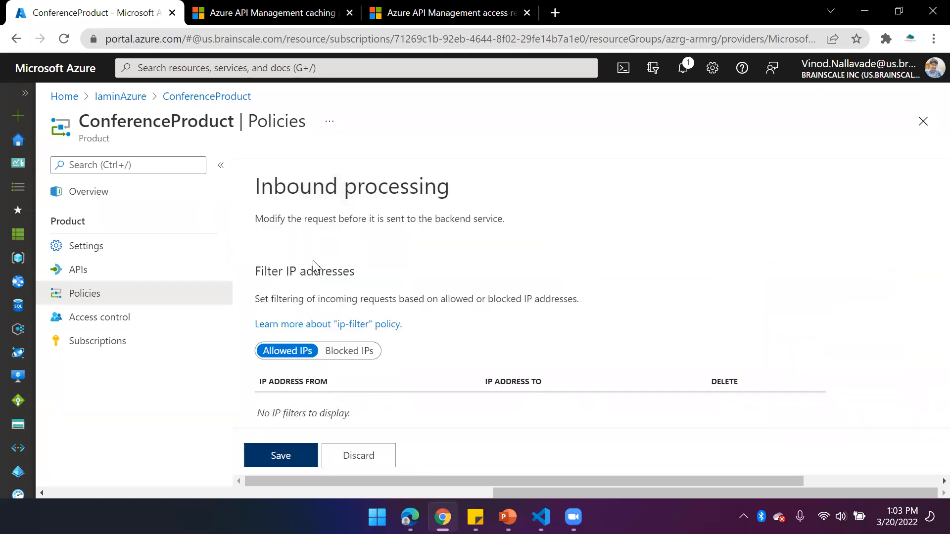
scroll(424, 358, "down", 1)
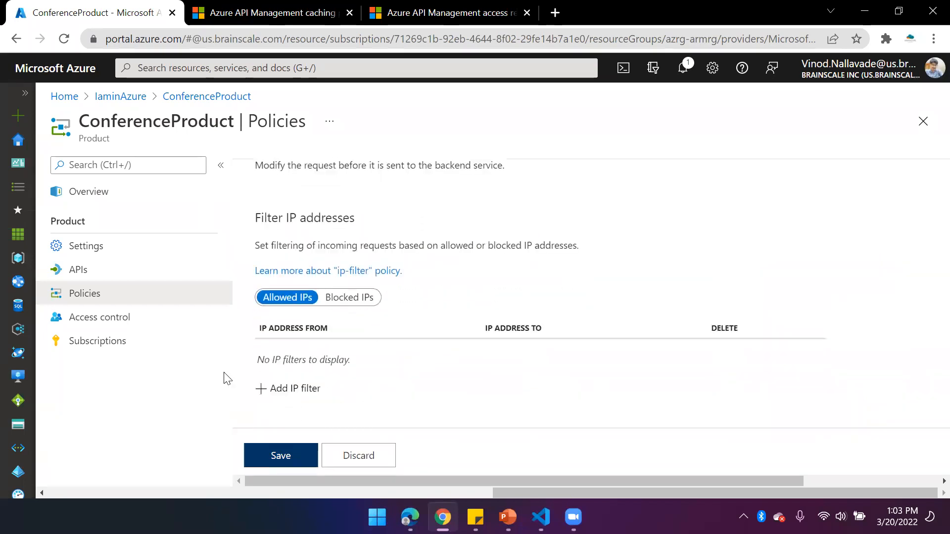
left_click(297, 389)
left_click(341, 364)
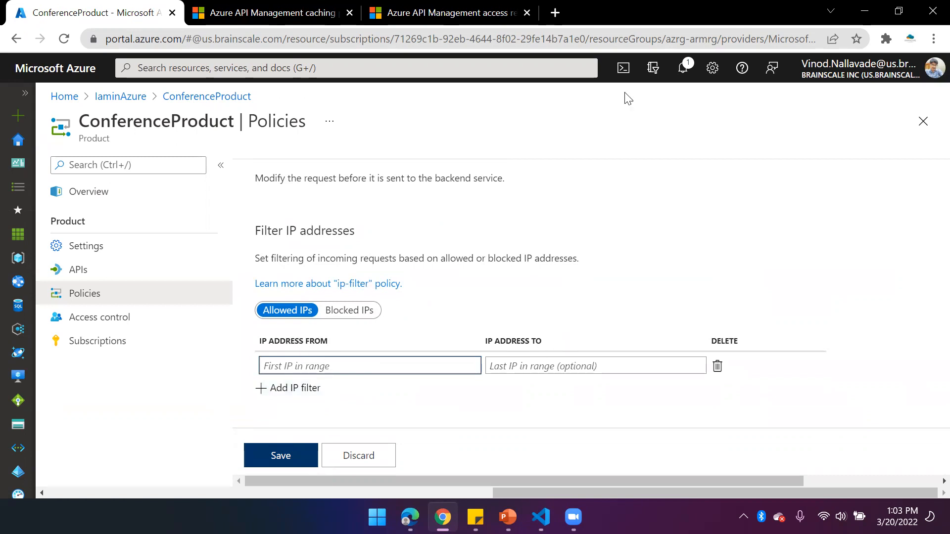
Search the web for "my ip" in the documentation's browser tab and copy the public IP address
left_click(265, 15)
left_click(257, 43)
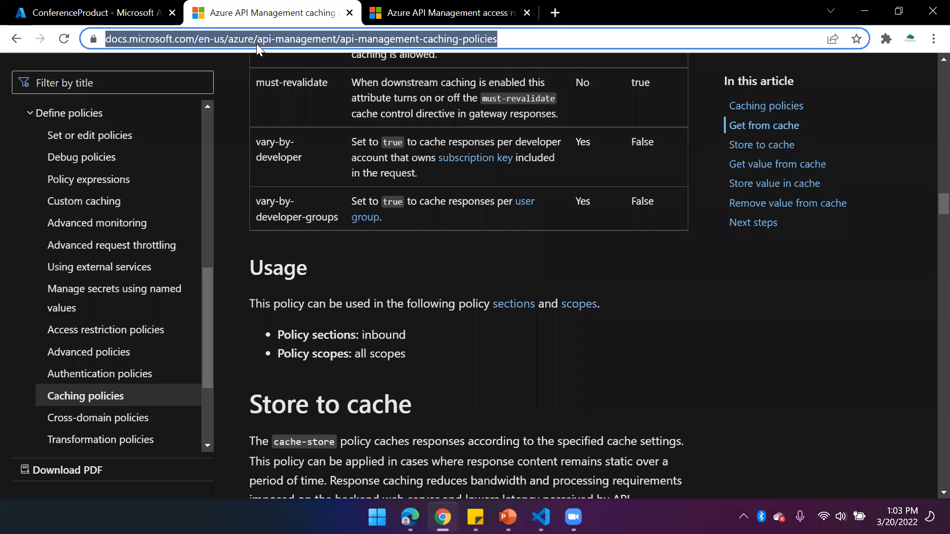
type("g")
key("BackSpace")
key("BackSpace")
type("ip")
key("BackSpace")
key("BackSpace")
type("my ip")
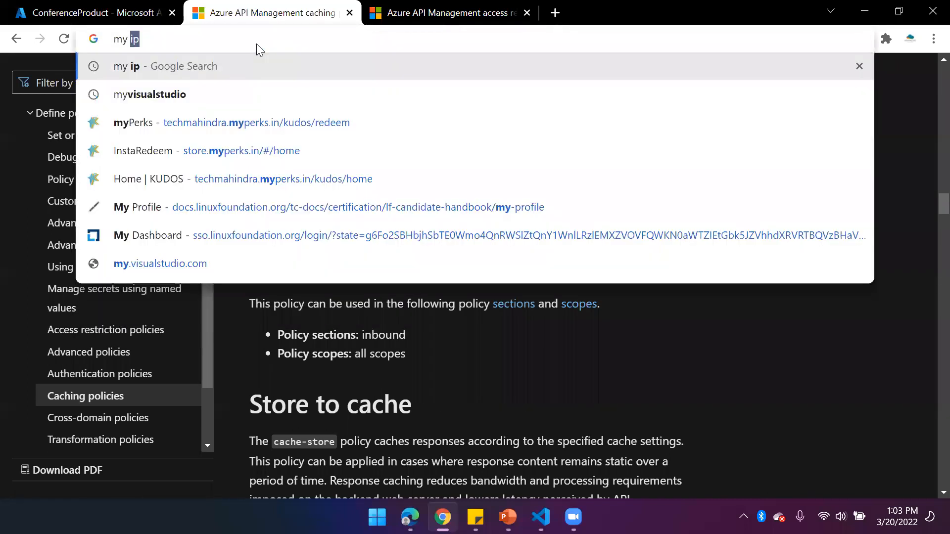
key("Return")
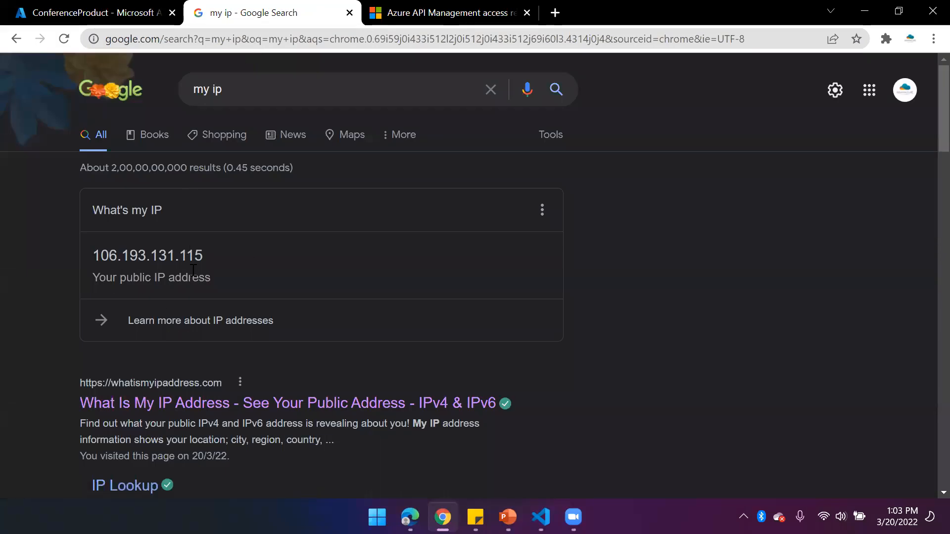
left_click_drag(202, 258, 94, 260)
key("ctrl+c")
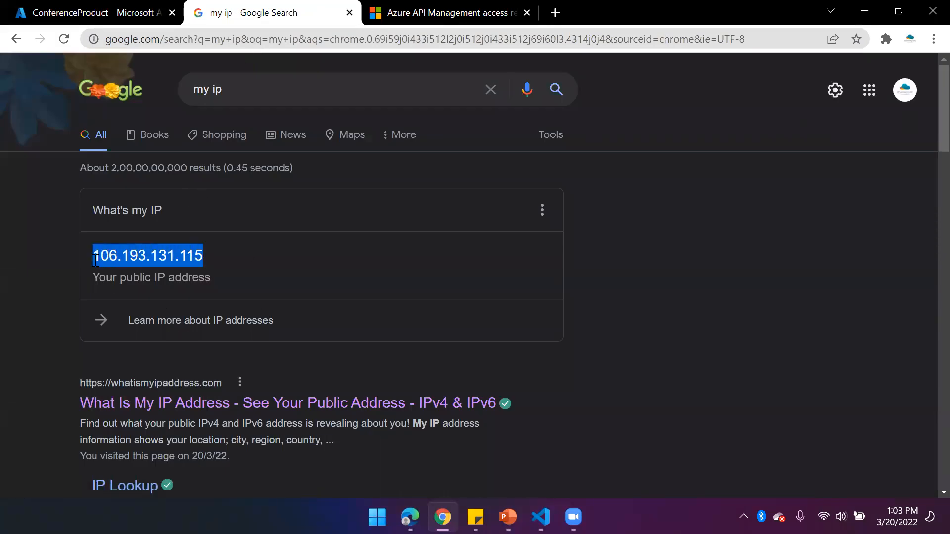
Enter the copied public IP address as the first IP of the allowed range and save the ConferenceProduct policy
left_click(123, 10)
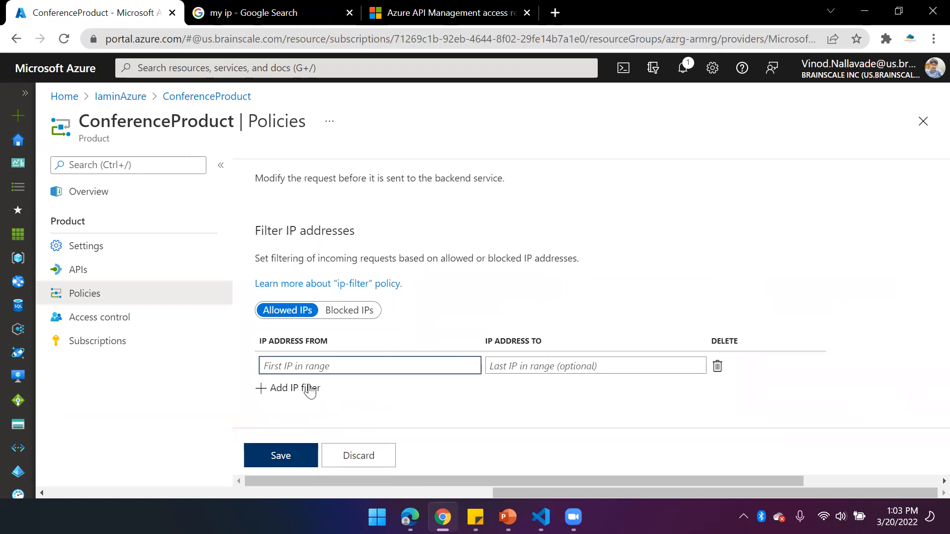
key("ctrl+v")
left_click(291, 456)
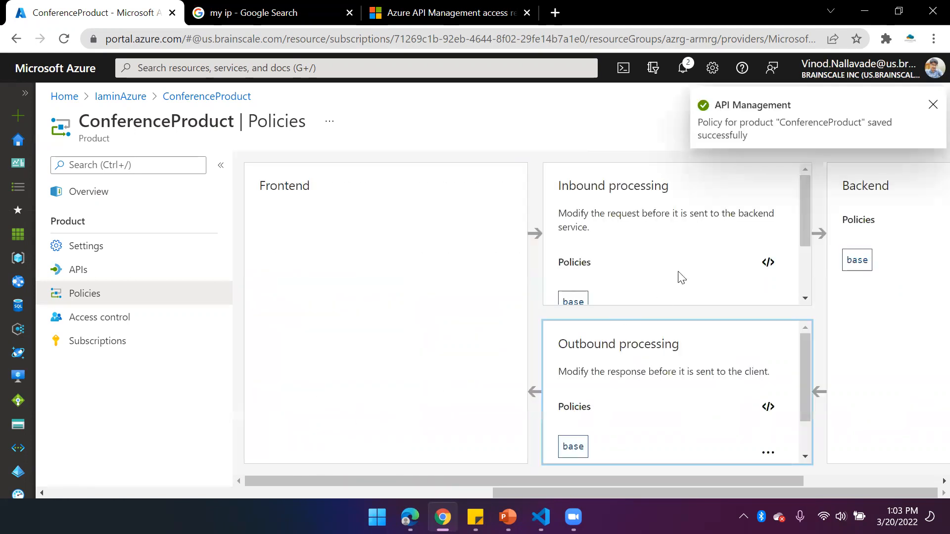
Change the inbound ip-filter action to "forbid" in the ConferenceProduct policy code and save the policy
left_click(770, 263)
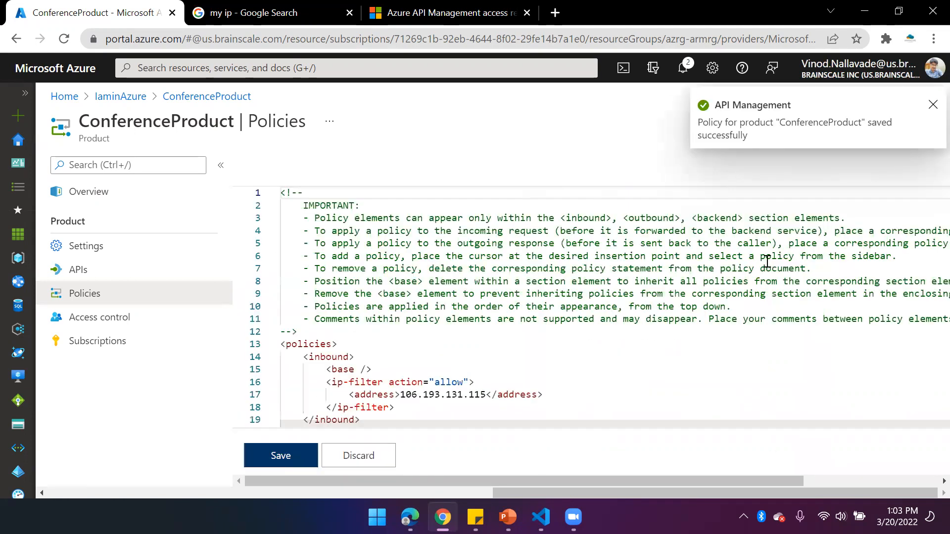
scroll(504, 366, "down", 1)
double_click(455, 327)
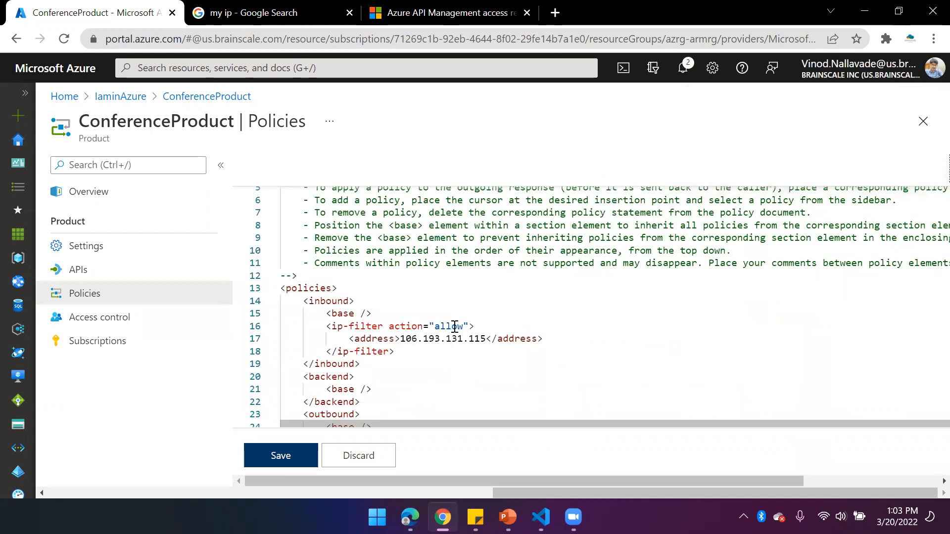
type("forbid")
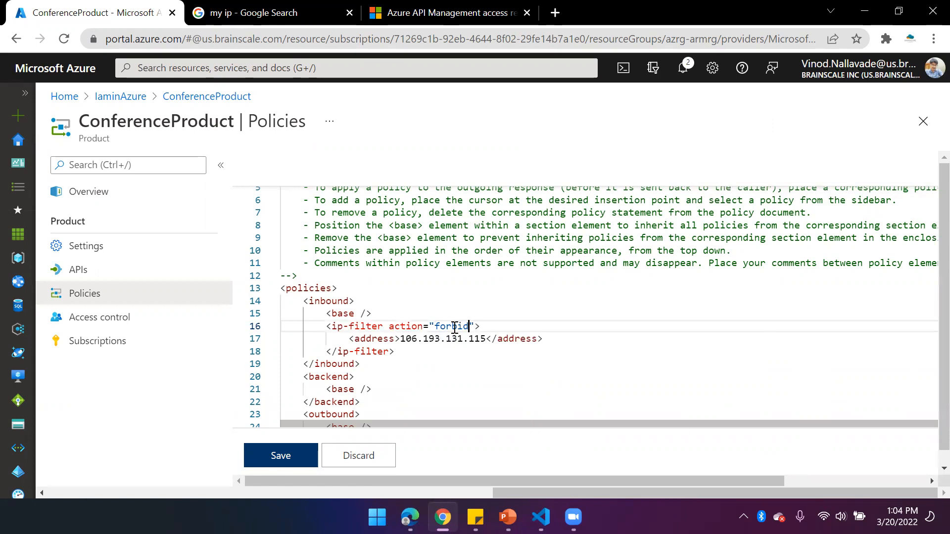
left_click(281, 455)
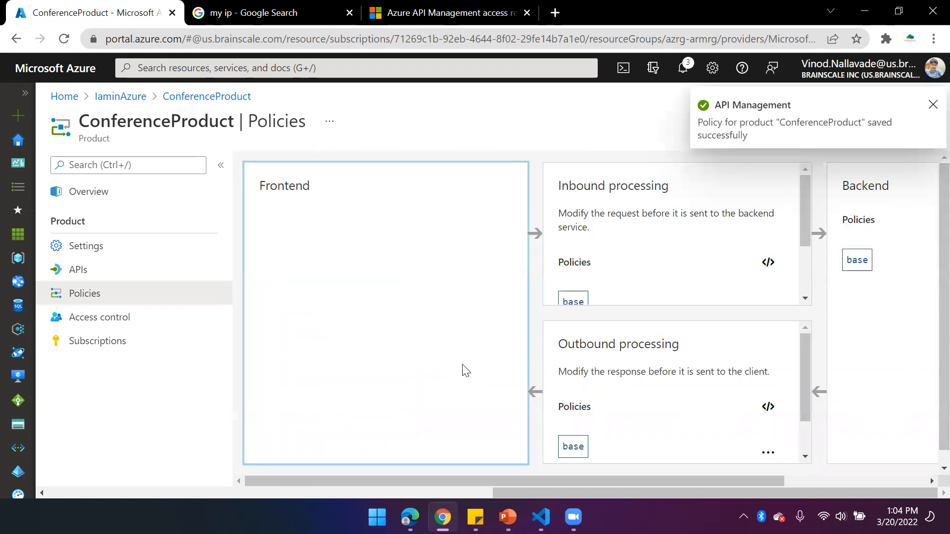
scroll(637, 258, "down", 2)
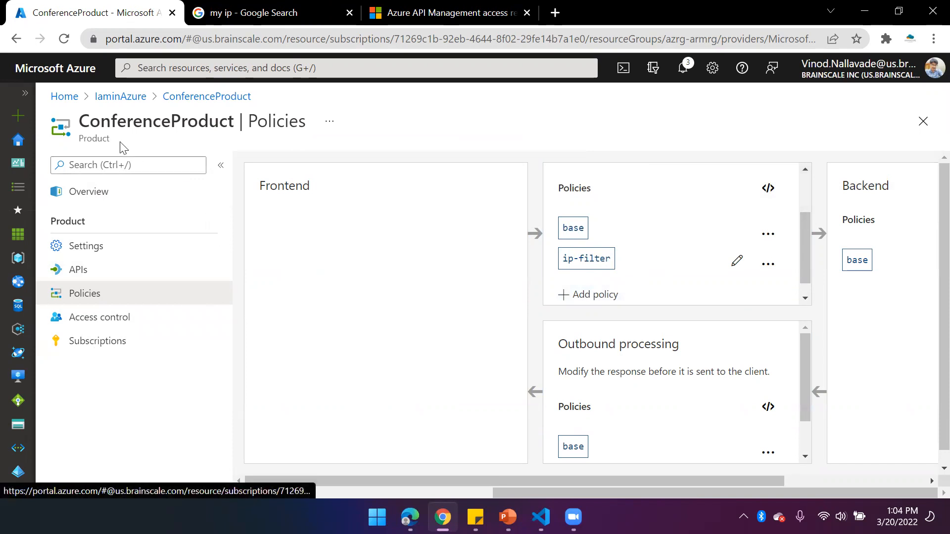
mouse_move(581, 263)
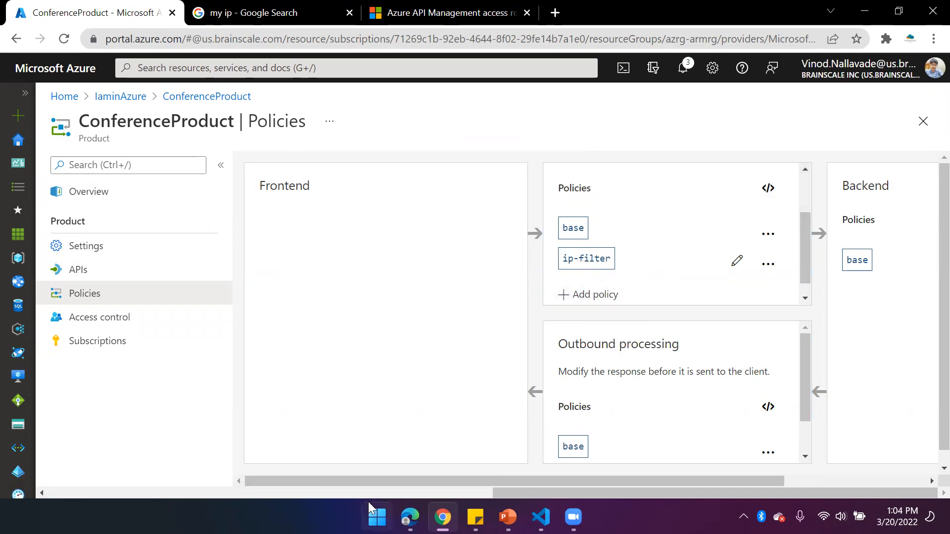
Switch to the developer portal in Edge and resend the GetSessions test request
mouse_move(410, 517)
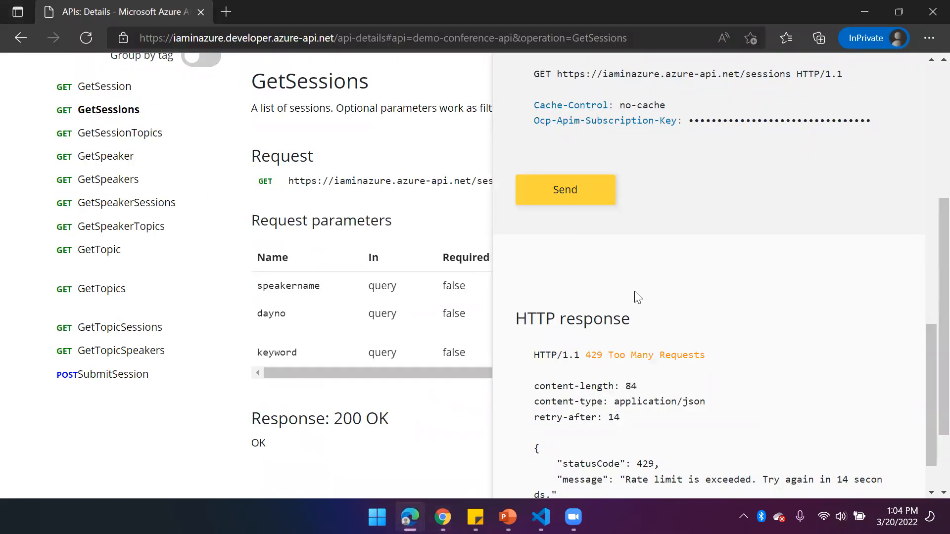
scroll(746, 388, "down", 1)
scroll(557, 266, "up", 3)
scroll(557, 266, "up", 1)
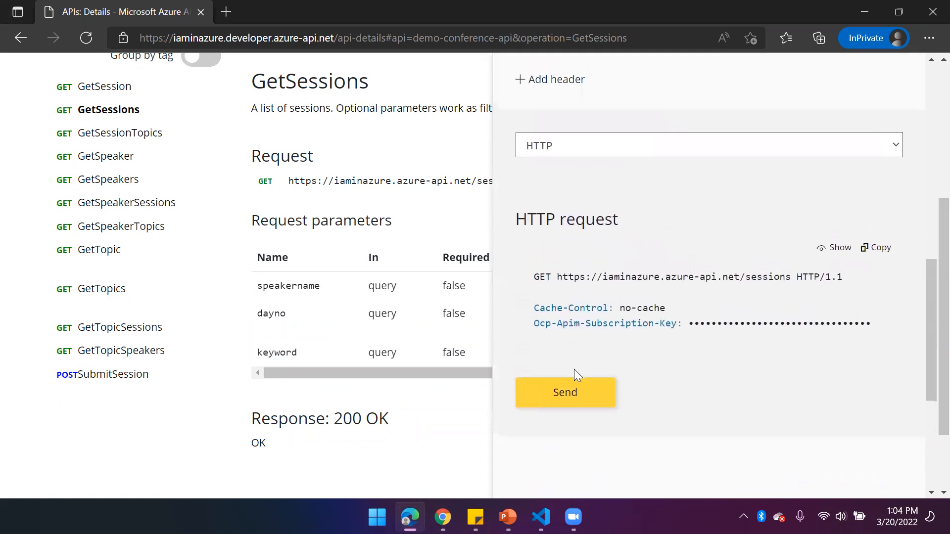
scroll(573, 369, "down", 1)
left_click(588, 337)
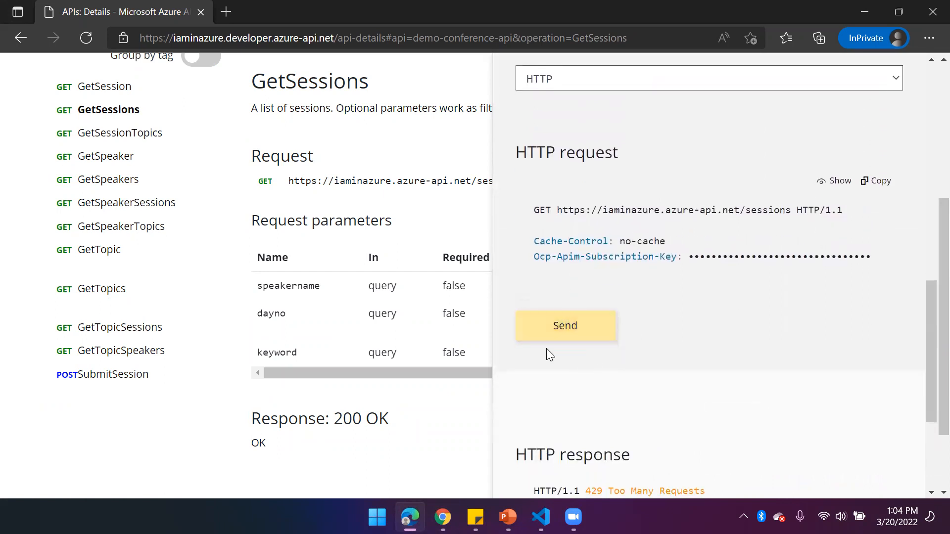
left_click(566, 331)
Examine the status line and the JSON message of the GetSessions HTTP response
scroll(617, 322, "down", 3)
scroll(633, 420, "down", 1)
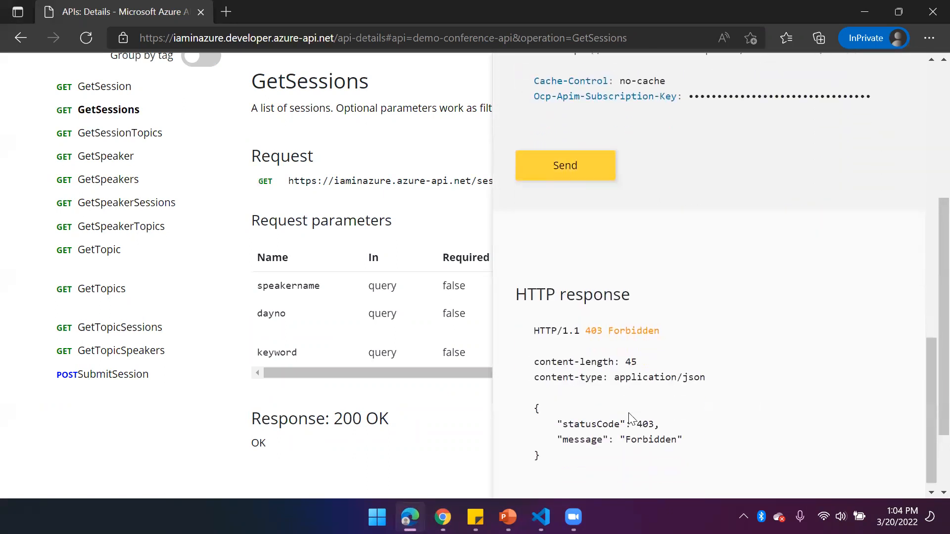
left_click_drag(547, 451, 535, 390)
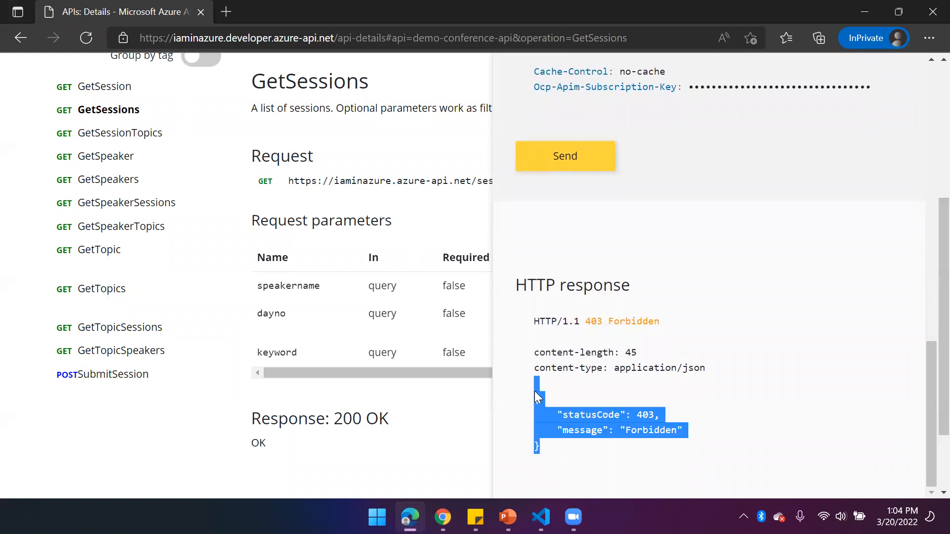
left_click(588, 323)
double_click(621, 322)
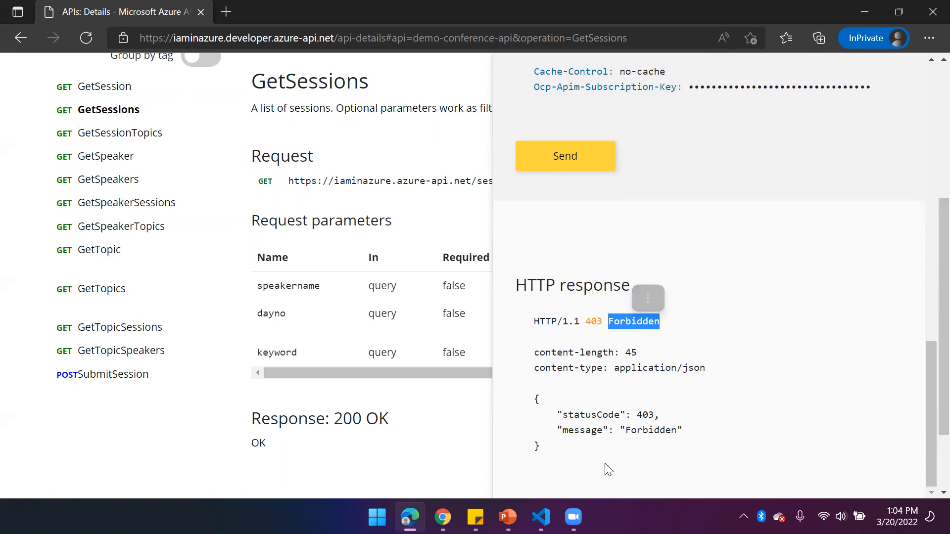
double_click(651, 430)
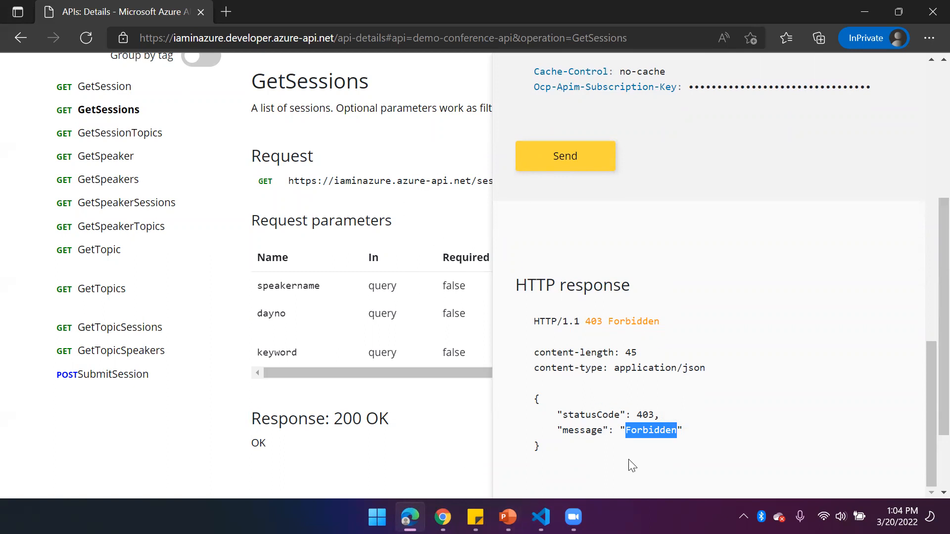
left_click_drag(558, 432, 702, 441)
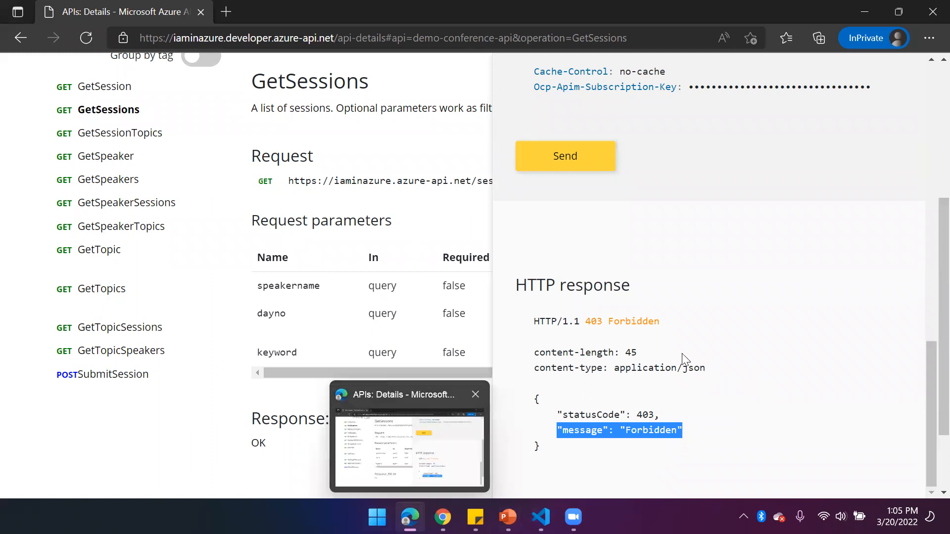
left_click(673, 402)
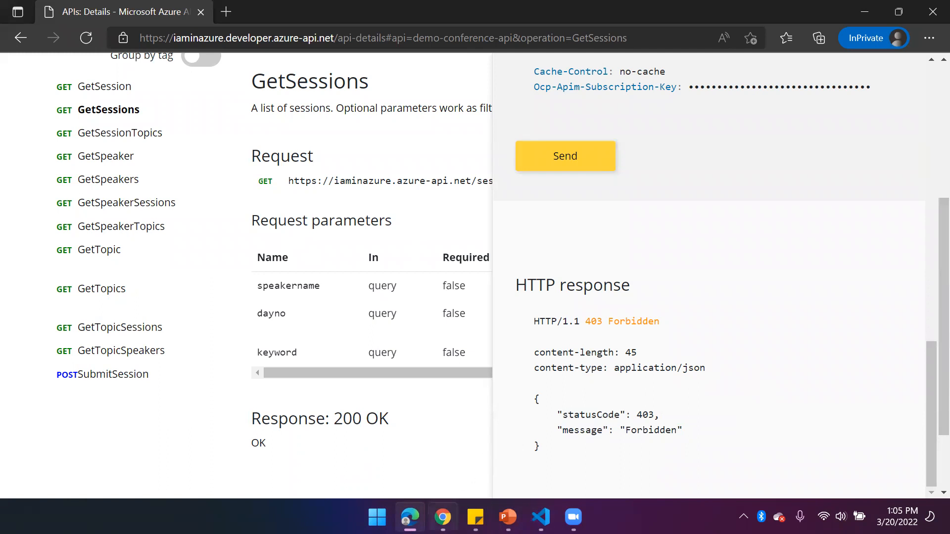
Return to the Azure portal in Chrome and open the ConferenceProduct inbound policies in the code editor
mouse_move(443, 517)
left_click(442, 476)
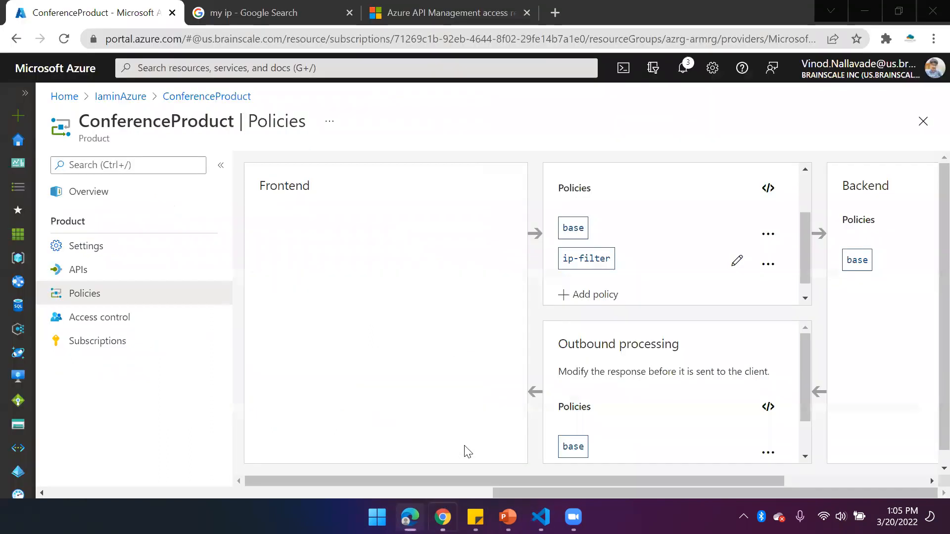
scroll(653, 267, "down", 1)
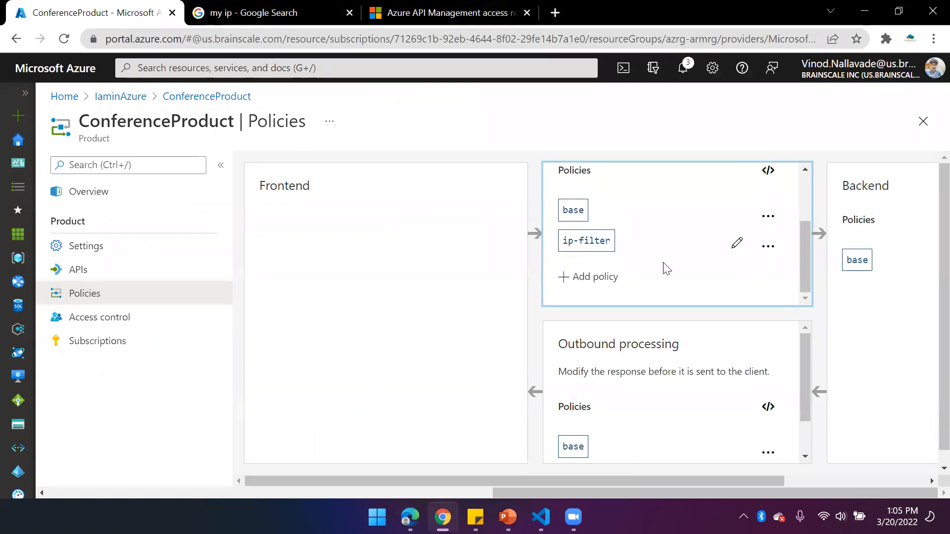
left_click(770, 170)
scroll(456, 337, "right", 3)
scroll(457, 337, "down", 2)
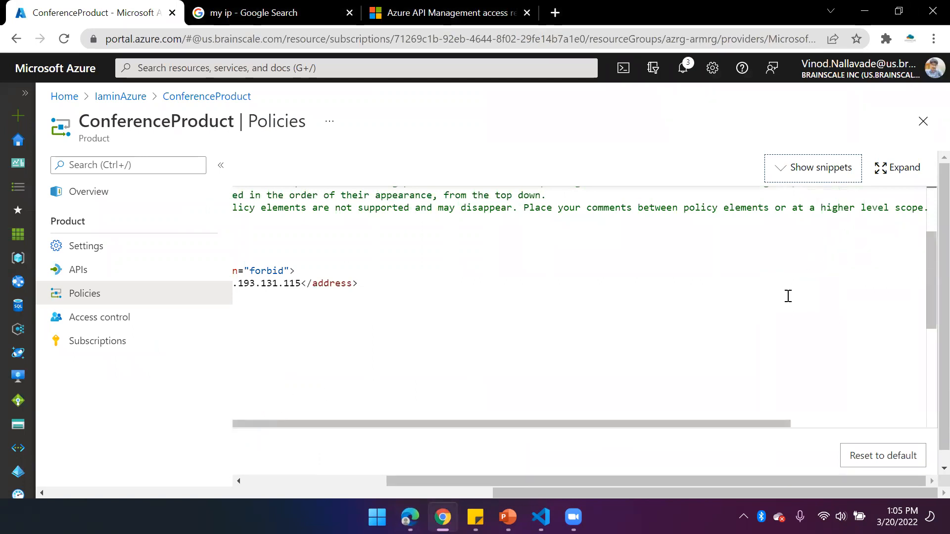
left_click_drag(482, 481, 320, 468)
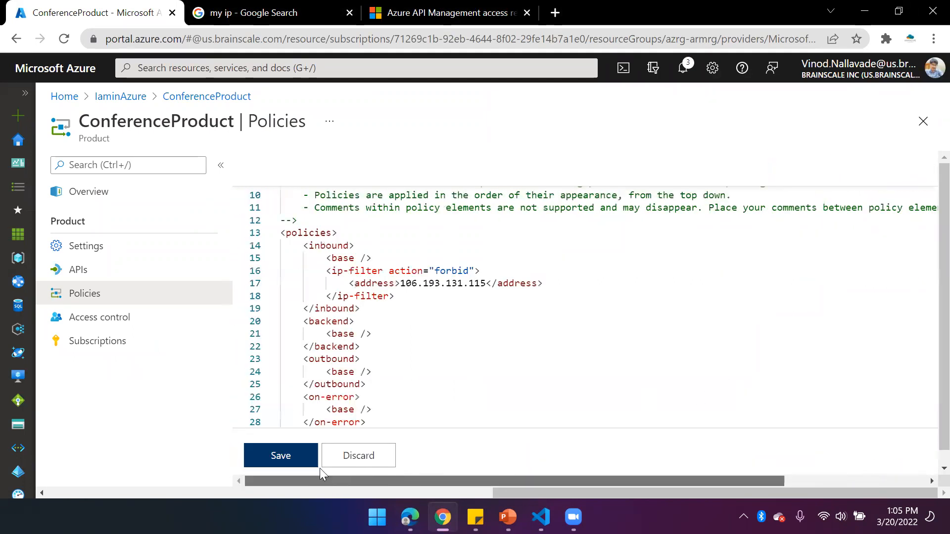
Add a blank line below the base element in the on-error section of the policy code
left_click(385, 354)
scroll(384, 356, "down", 1)
left_click(379, 354)
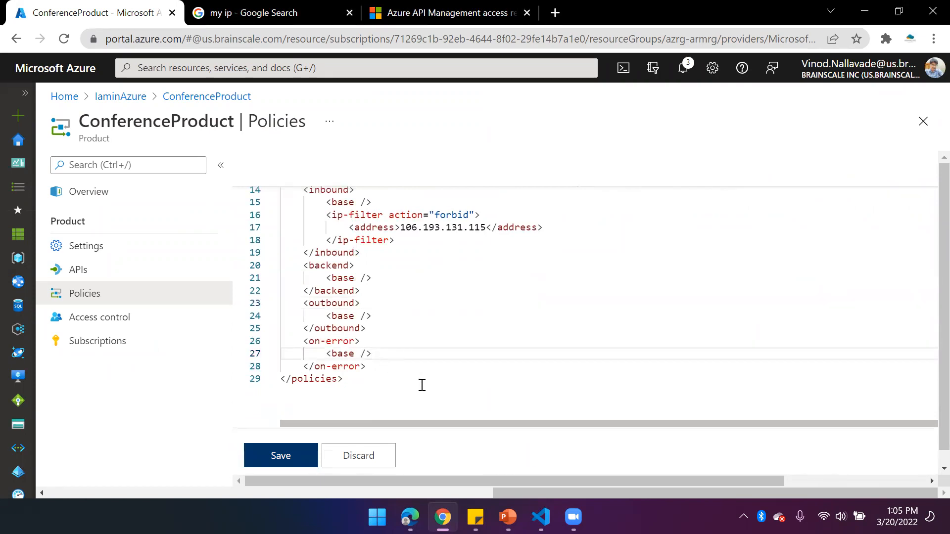
key("Return")
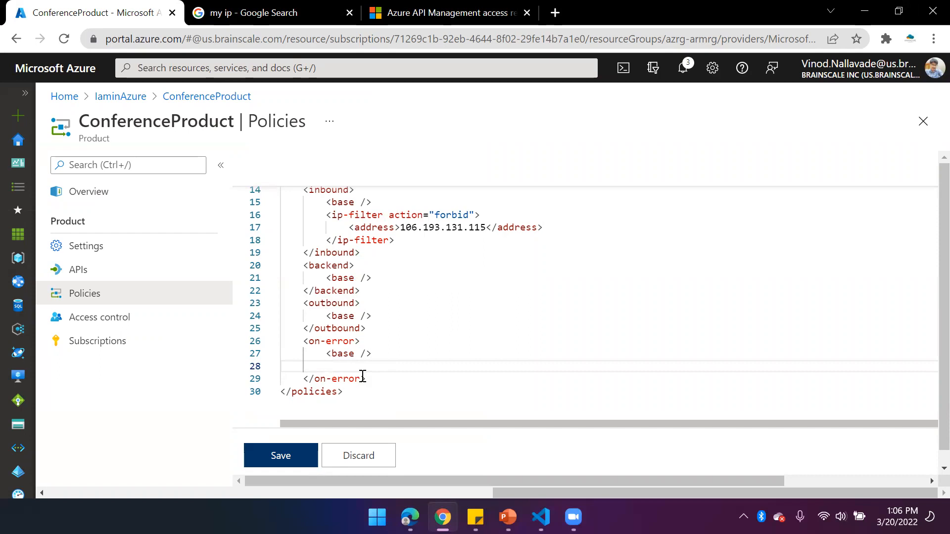
type("se")
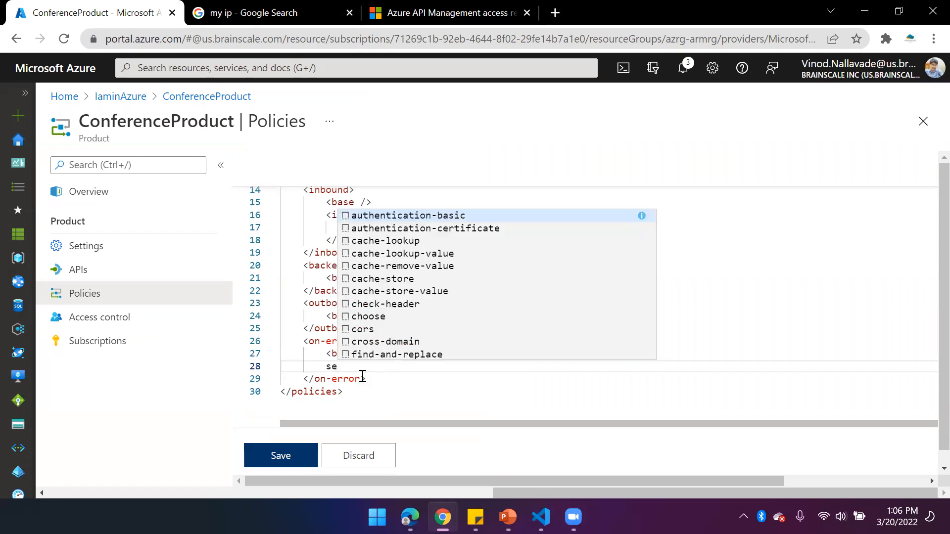
type("-")
key("BackSpace")
type("t-bo")
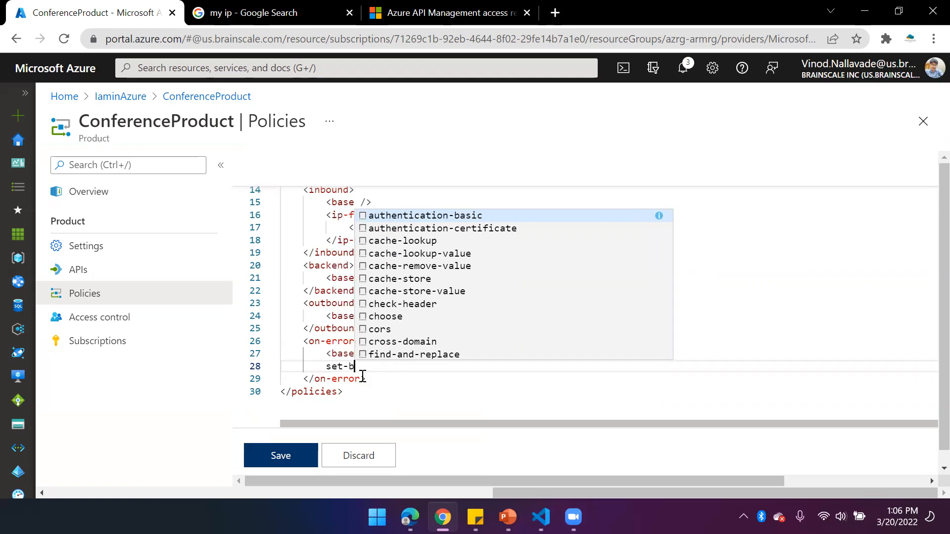
key("BackSpace")
key("BackSpace")
key("BackSpace")
key("BackSpace")
key("BackSpace")
key("BackSpace")
Add an empty <set-body></set-body> element on the blank line in the on-error section
type("<set-bodt")
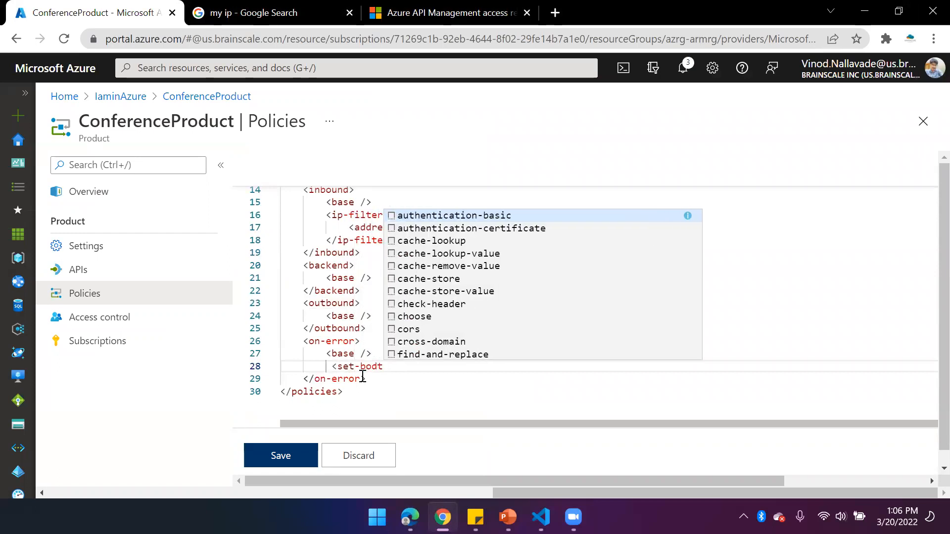
key("BackSpace")
type("y>")
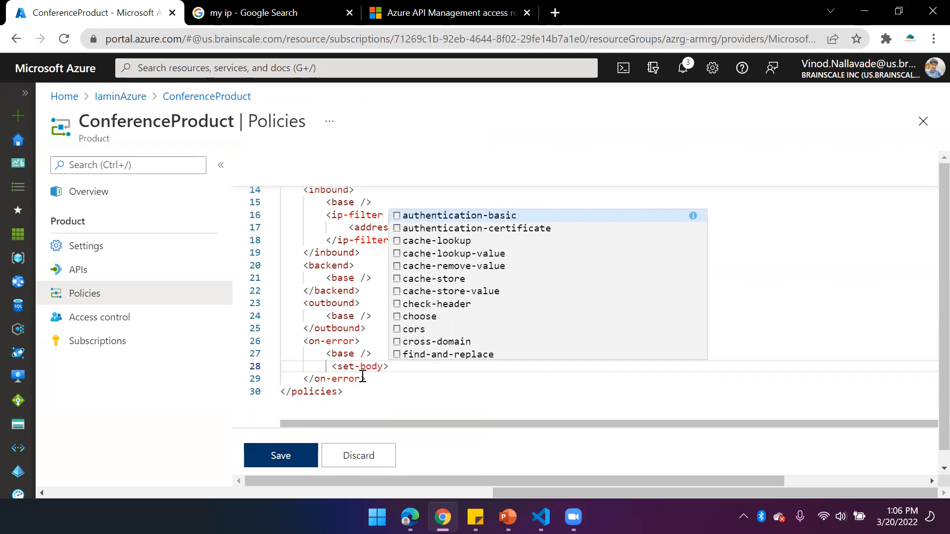
type("</")
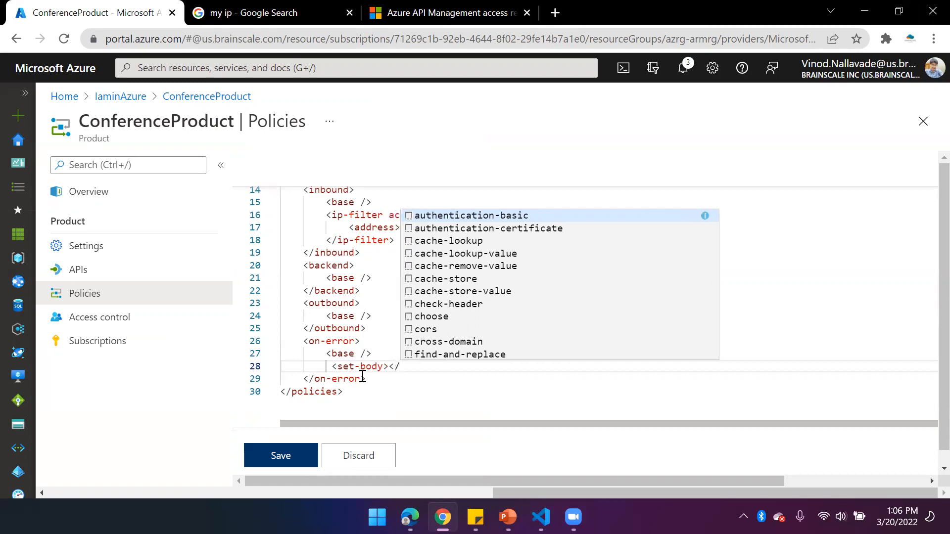
type("set-bo")
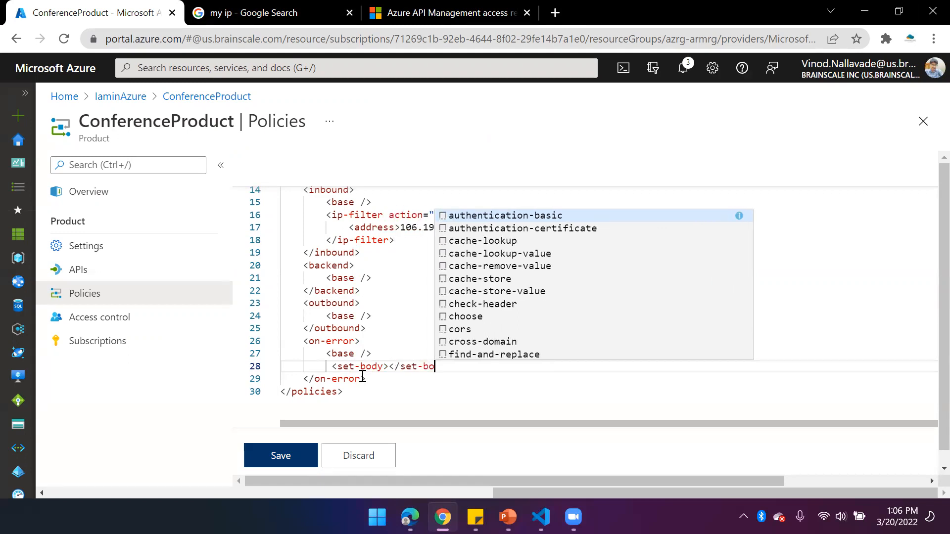
type("dy>")
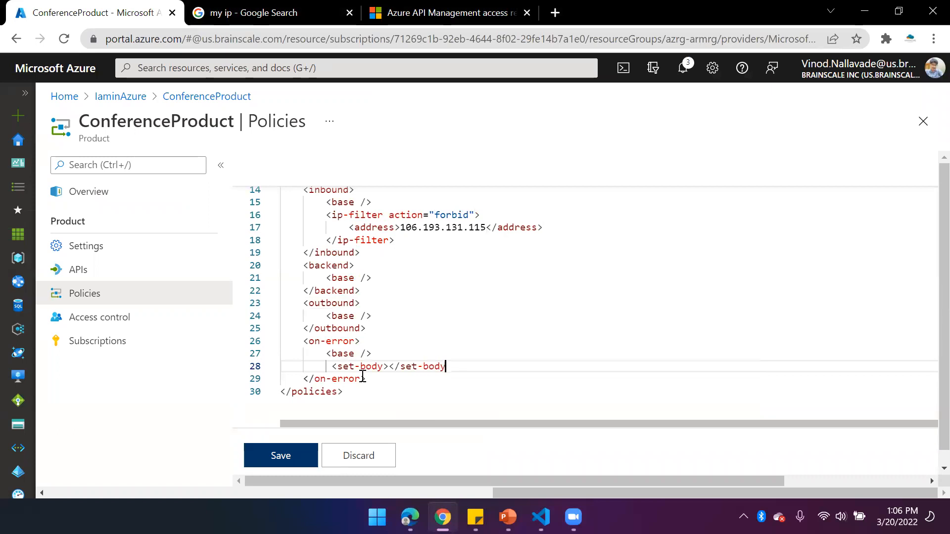
Insert an empty @() policy expression between the set-body tags
key("Left")
key("Left")
key("Left")
key("Left")
key("Left")
key("Left")
key("Left")
key("Left")
key("Left")
key("Left")
key("Left")
type("@()")
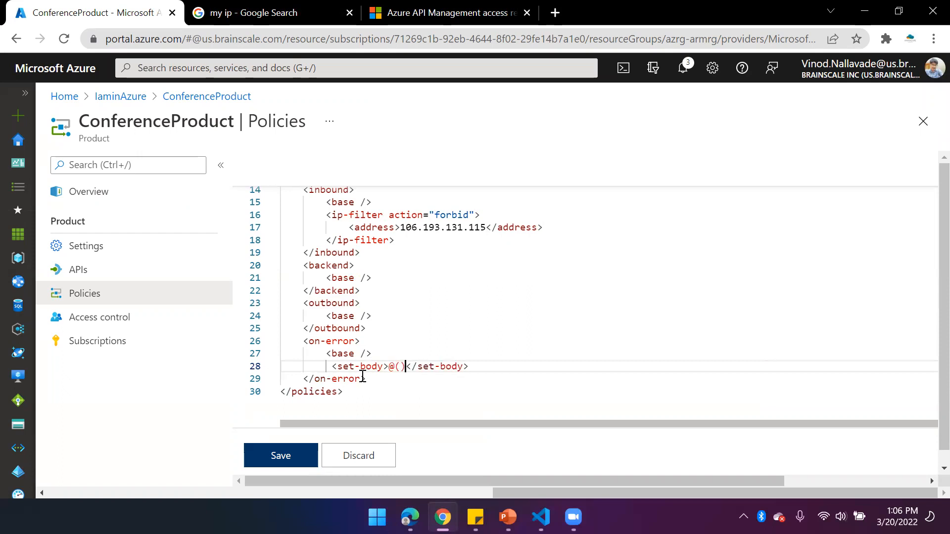
key("BackSpace")
key("BackSpace")
type("{}")
key("Left")
key("Return")
key("Return")
key("Return")
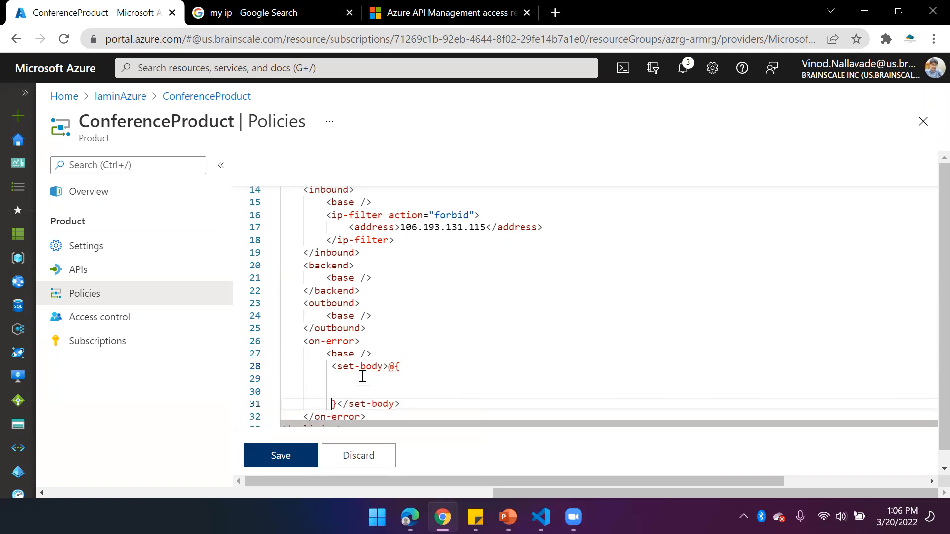
key("BackSpace")
key("BackSpace")
key("BackSpace")
key("BackSpace")
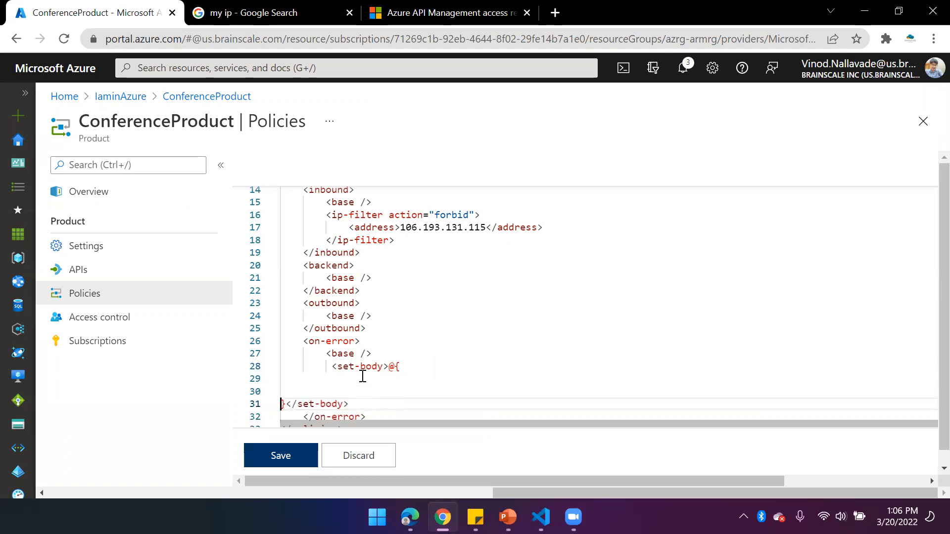
key("BackSpace")
key("BackSpace")
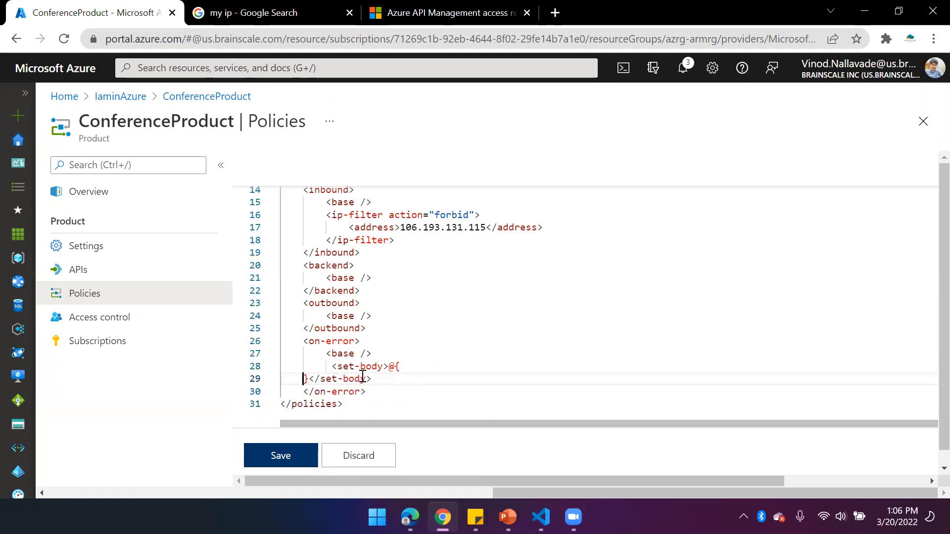
key("BackSpace")
type("()</set-body>")
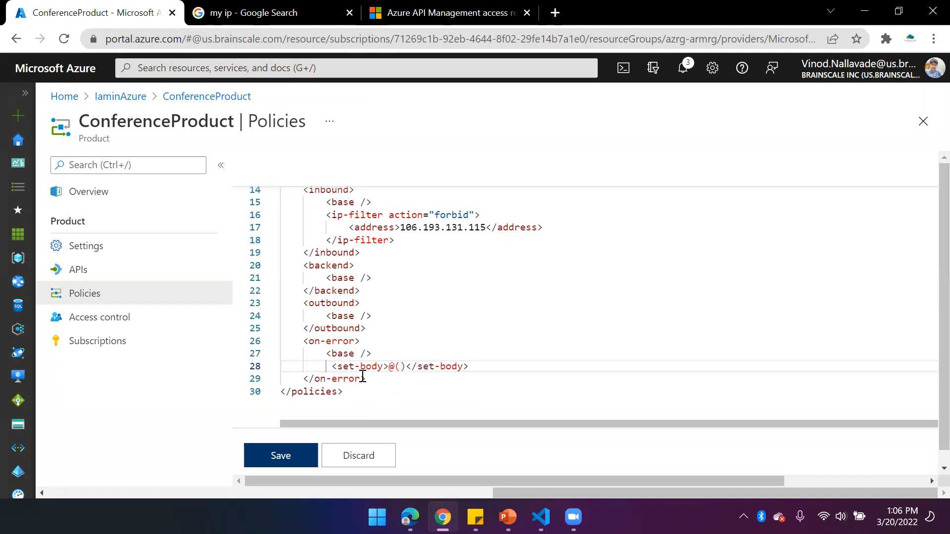
type("@")
Fill the set-body expression's parentheses with context.LastError.Message
key("BackSpace")
type("context")
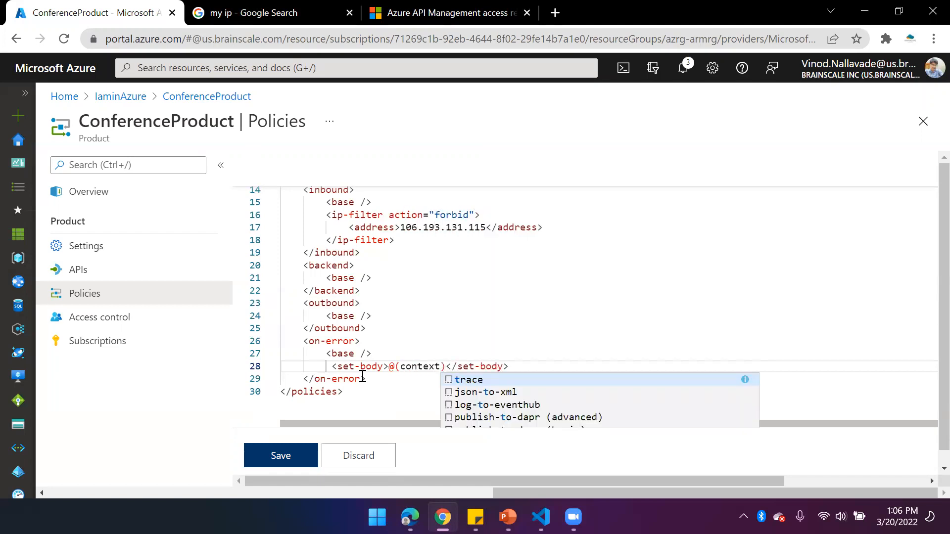
type(".LastError.Message")
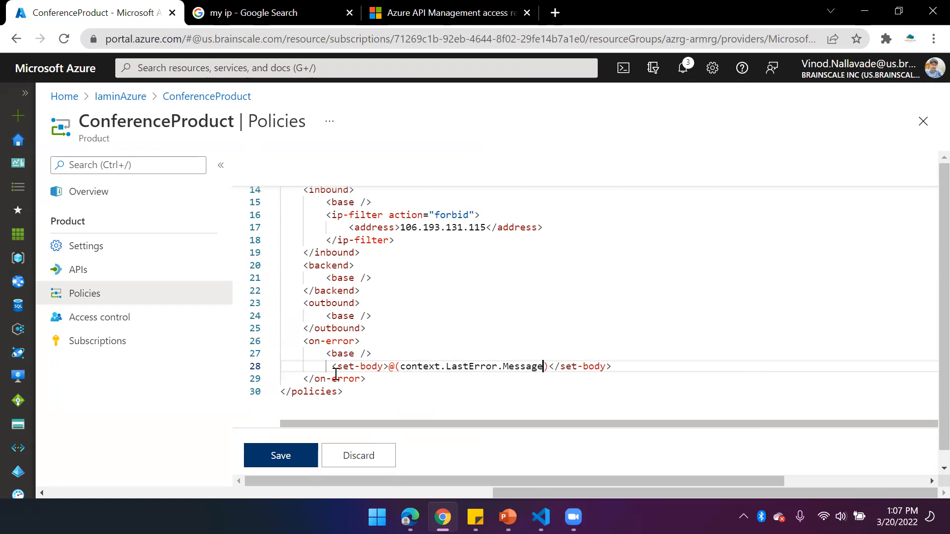
Save the ConferenceProduct policy with the context.LastError.Message body in its on-error section
double_click(515, 366)
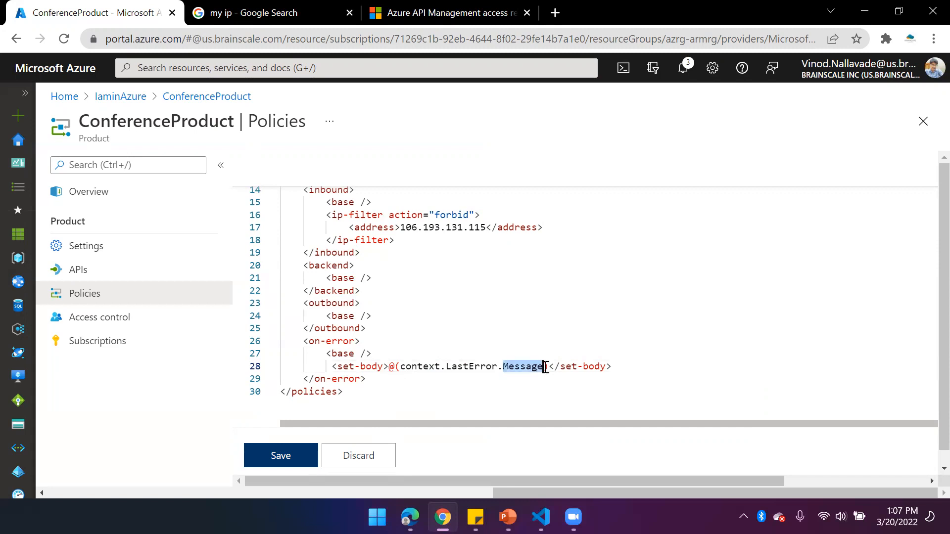
left_click(293, 455)
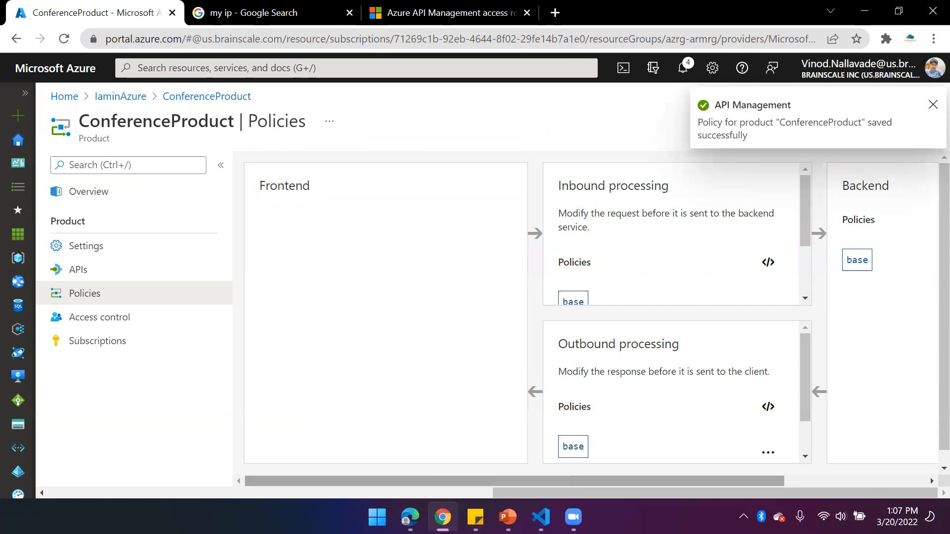
Switch to the developer portal in Edge, resend the GetSessions request, and examine the status and body of the HTTP response
left_click(410, 517)
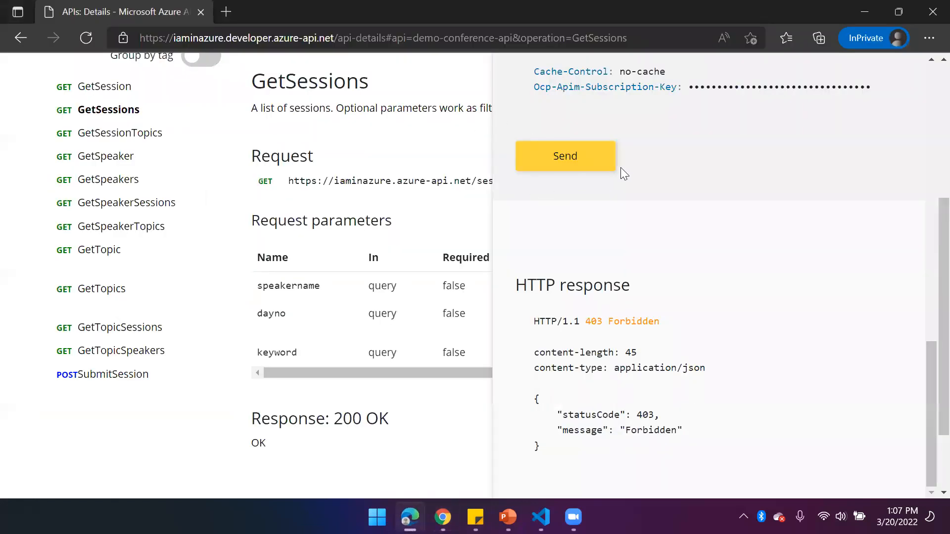
left_click(590, 167)
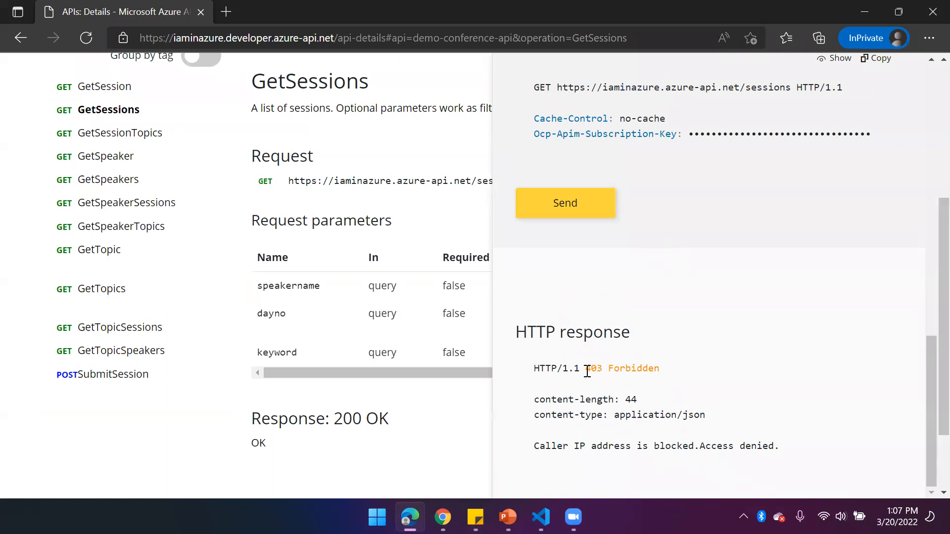
left_click_drag(585, 368, 615, 368)
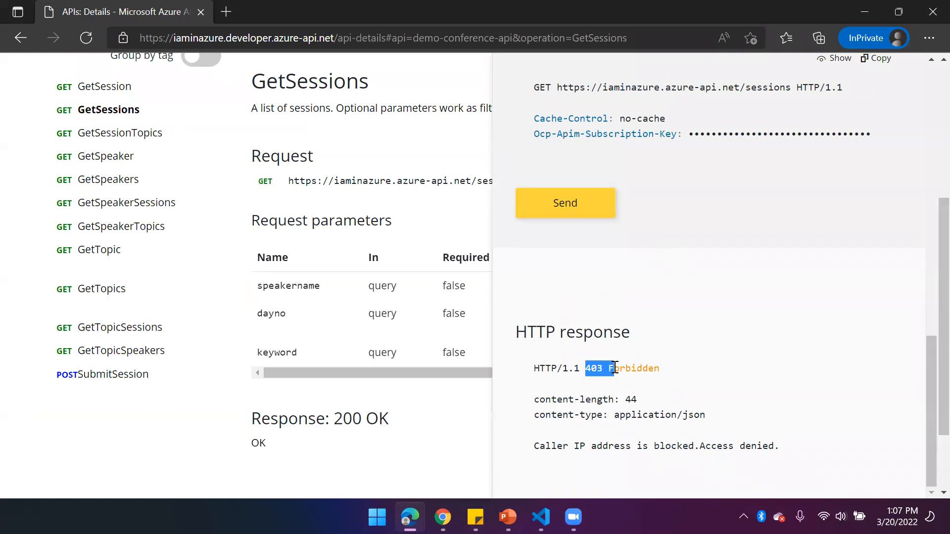
left_click(544, 446)
left_click_drag(545, 447, 774, 447)
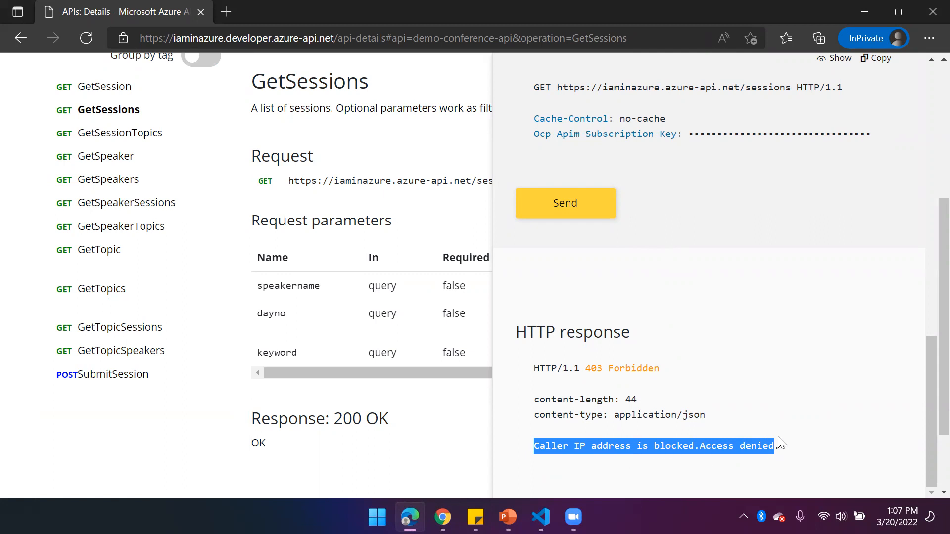
left_click(791, 442)
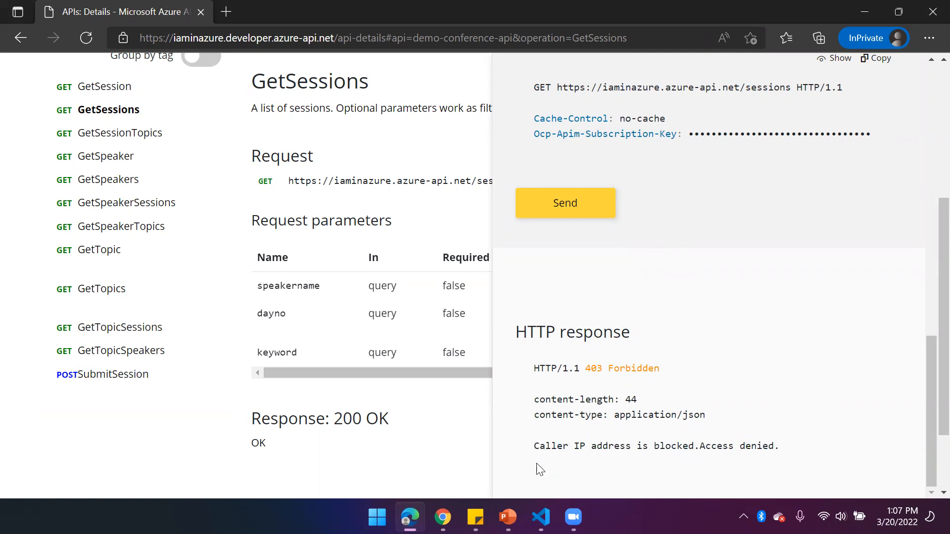
Return to the Azure portal in Chrome, reopen the policy code, and add a blank line below the on-error section's base element
key("alt+Tab")
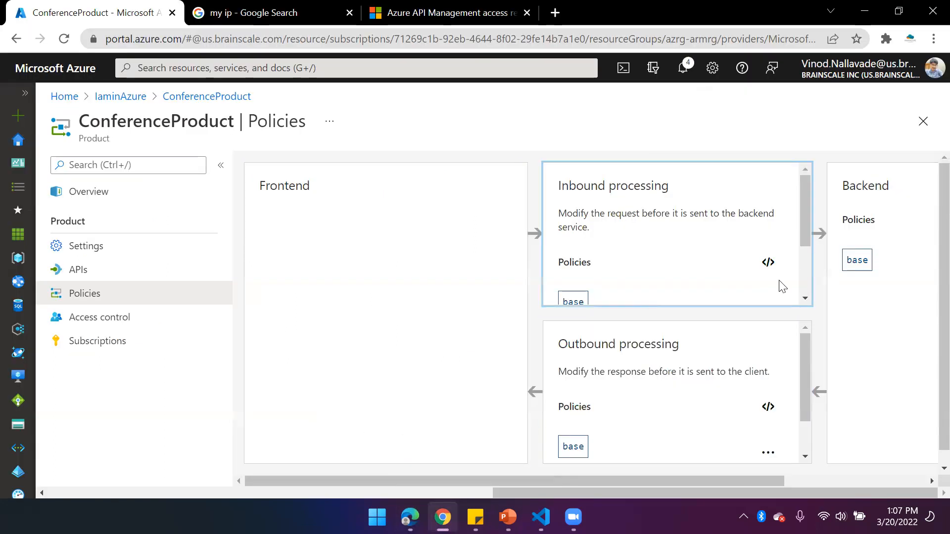
left_click(767, 410)
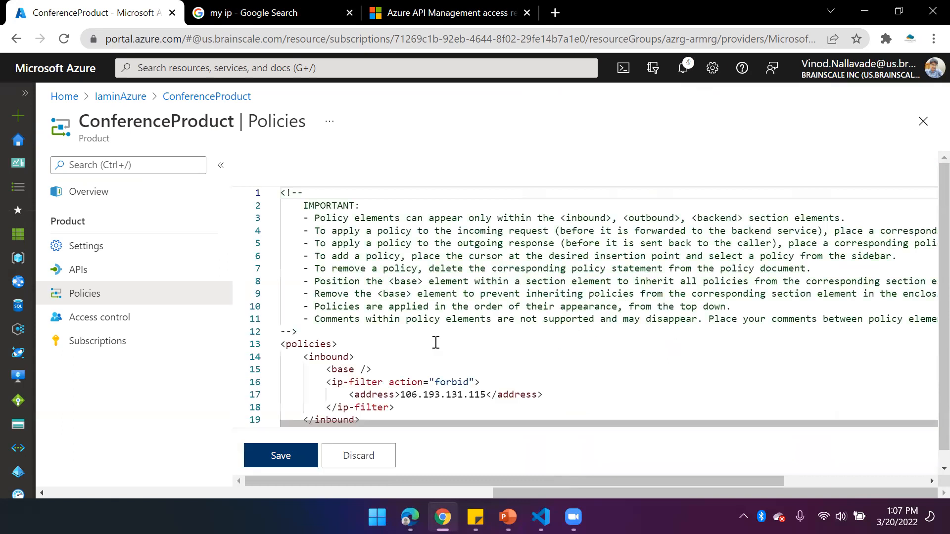
scroll(467, 366, "down", 2)
left_click_drag(450, 480, 295, 479)
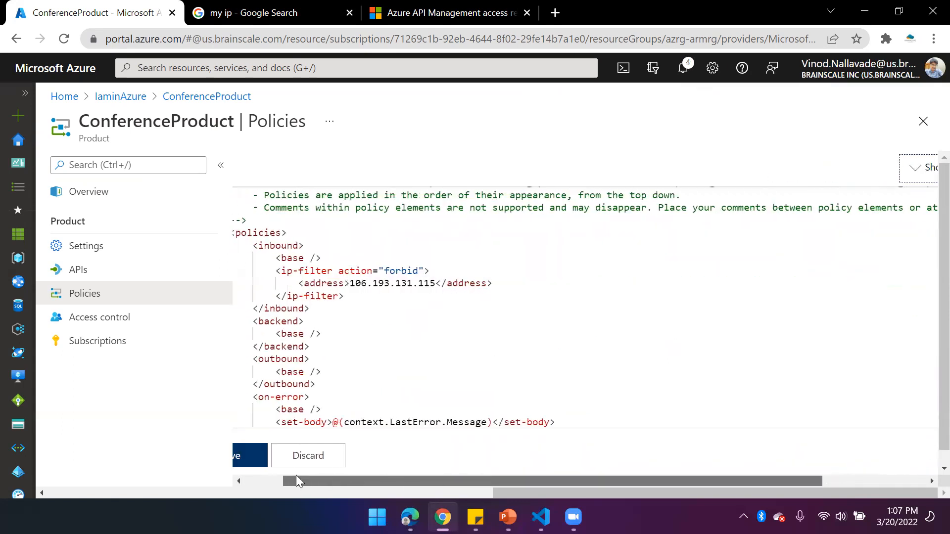
scroll(488, 344, "down", 2)
left_click(382, 352)
key("Return")
Add an empty <set-header></set-header> element on the blank line in the on-error section
type("<")
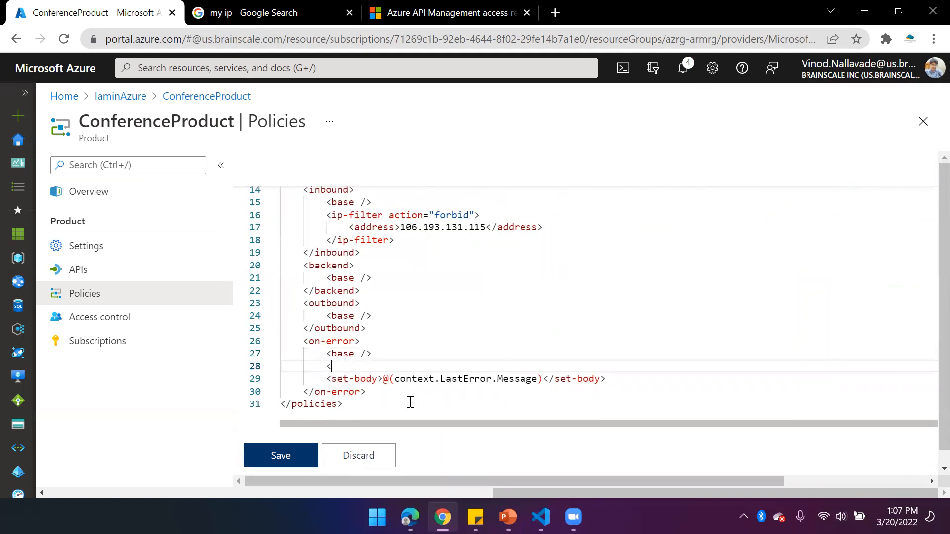
type("set-header")
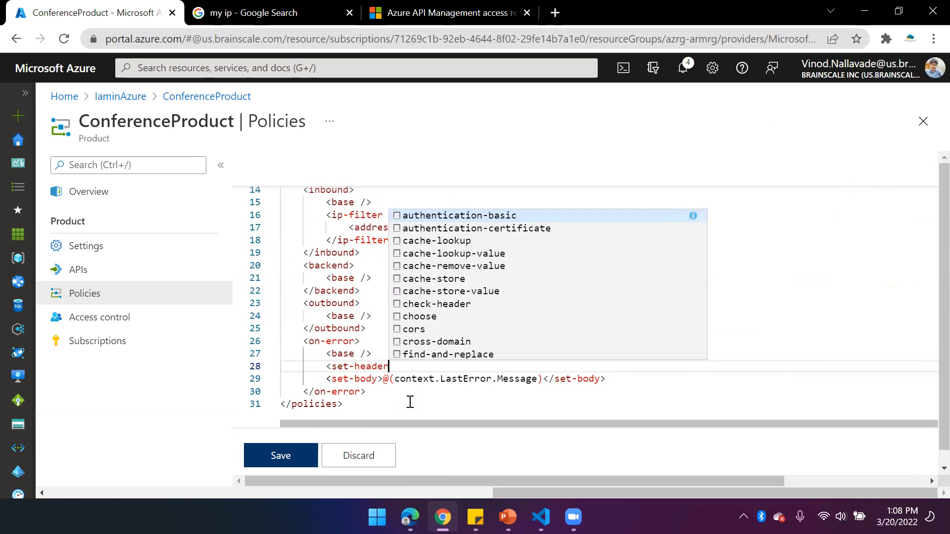
type(">")
key("Escape")
key("shift+Left")
key("shift+Left")
key("shift+Left")
key("shift+Left")
key("shift+Left")
key("shift+Left")
key("shift+Left")
key("shift+Left")
key("shift+Left")
key("shift+Left")
key("ctrl+c")
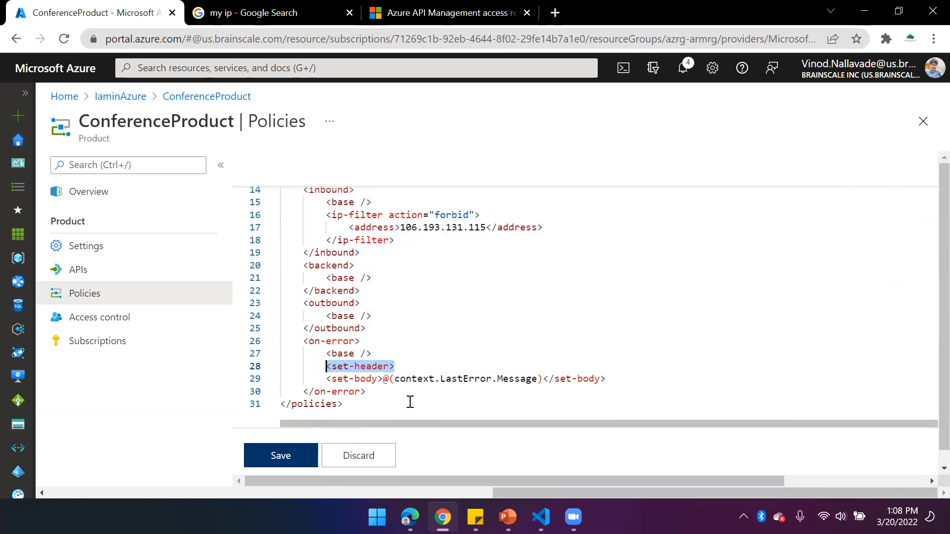
key("End")
key("ctrl+v")
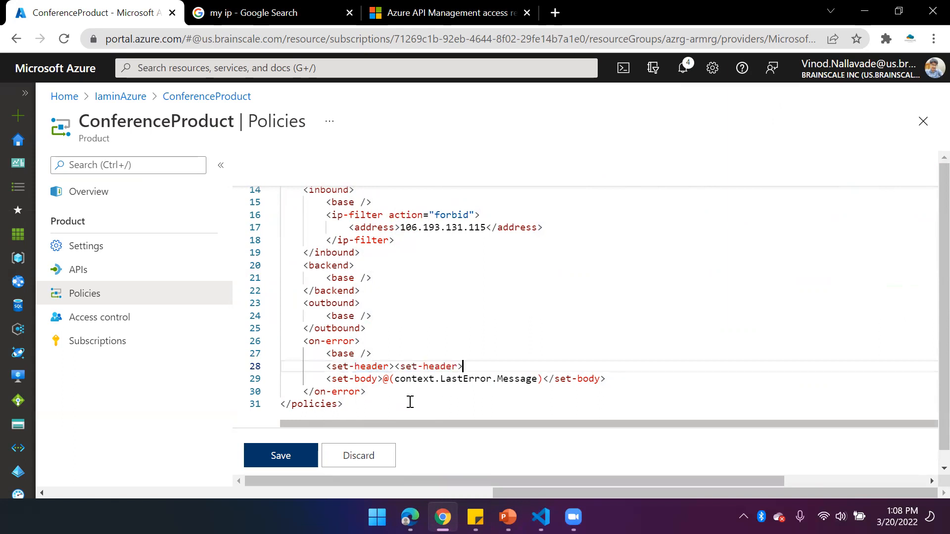
type("/")
type("@")
type("()")
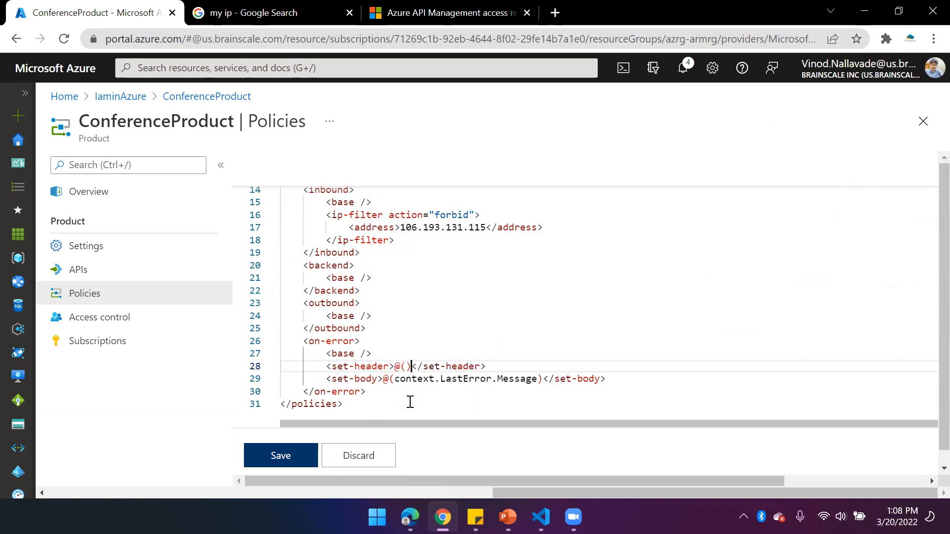
Insert the expression @(context.LastError.Scope) between the set-header tags and try to save the policy
left_click_drag(396, 378, 538, 380)
key("ctrl+c")
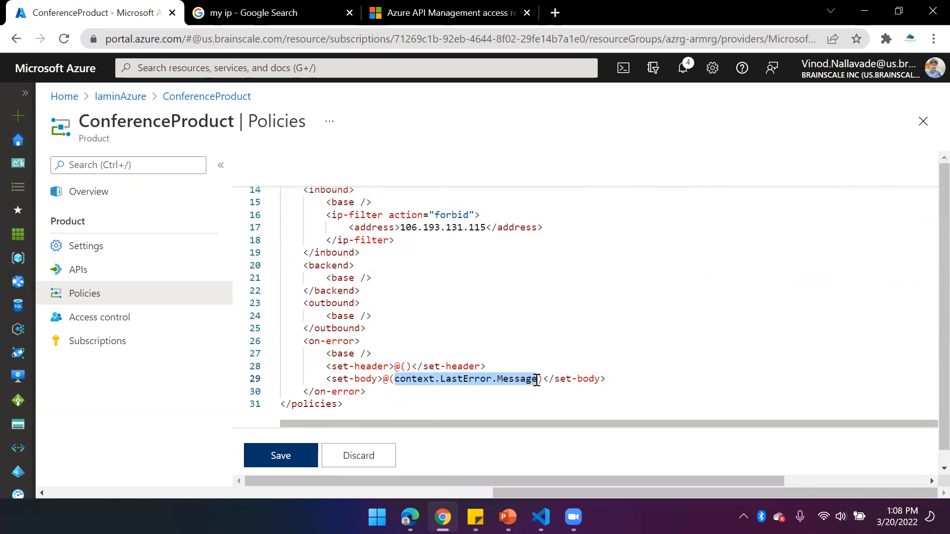
left_click(405, 367)
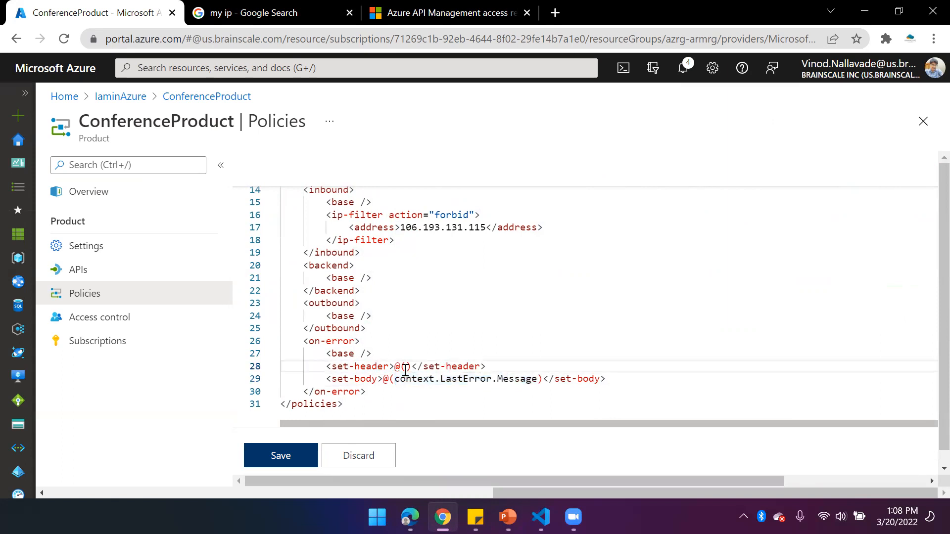
key("ctrl+v")
double_click(530, 367)
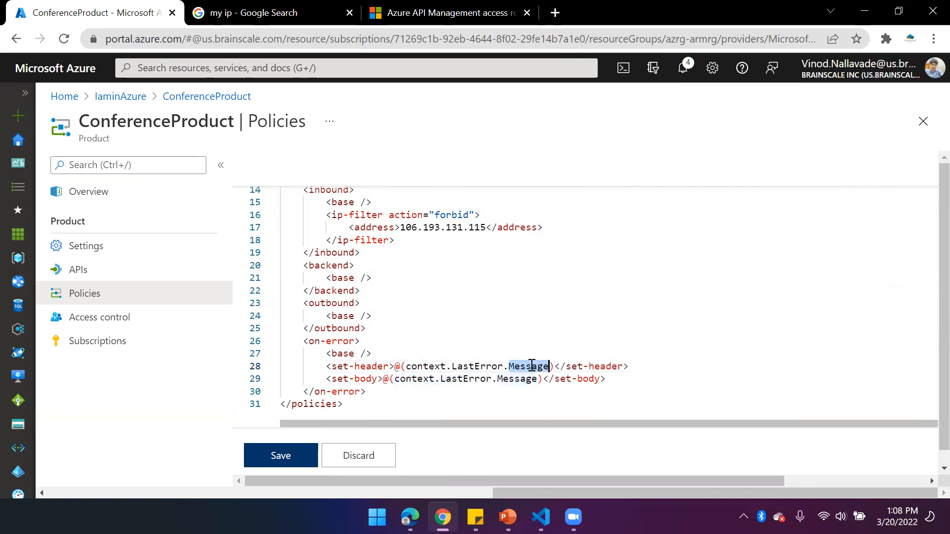
key("BackSpace")
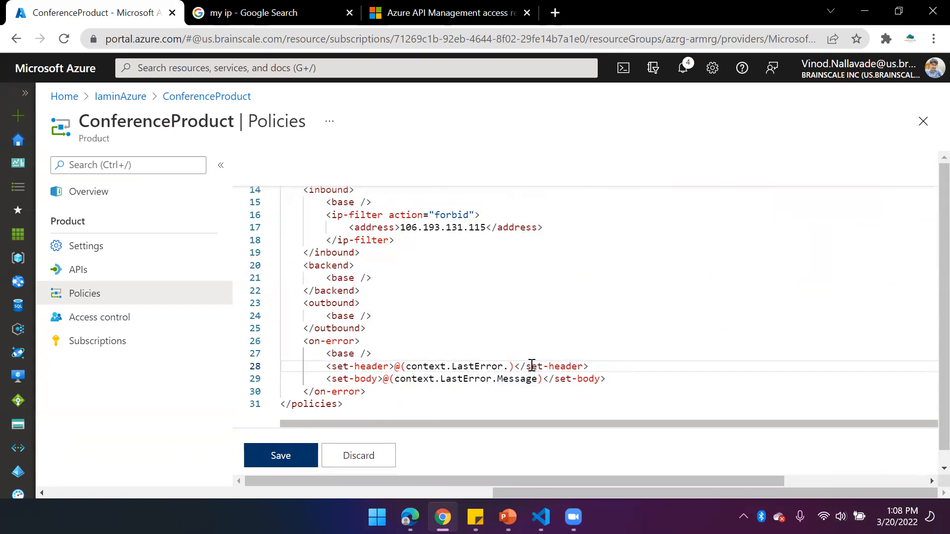
key("BackSpace")
type("Scope")
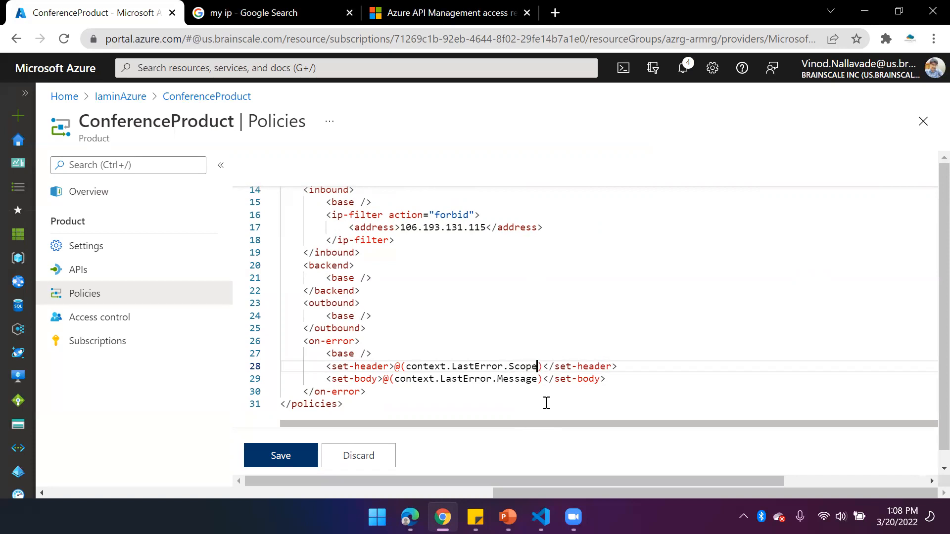
left_click(291, 452)
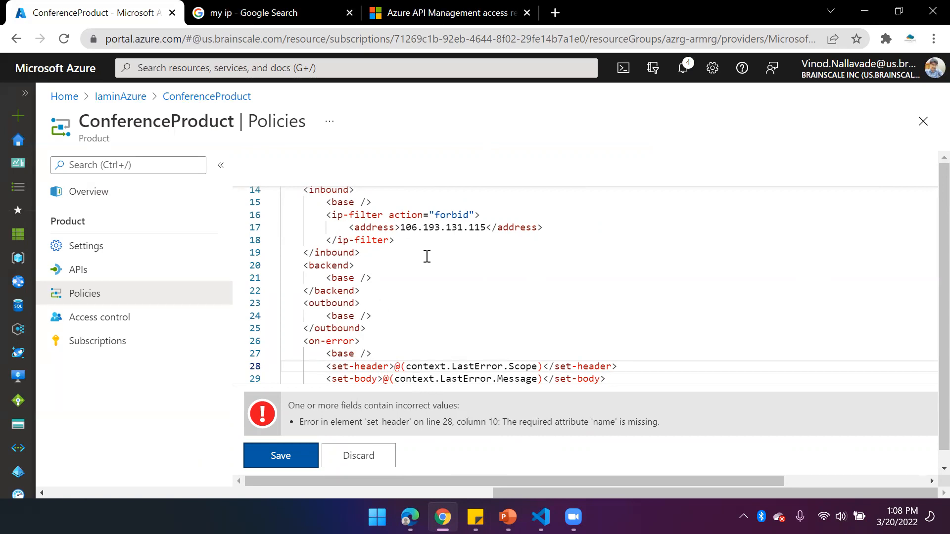
Search Google for "set-header policy api management" in place of the IP lookup page
left_click(236, 14)
left_click(236, 40)
type("goo")
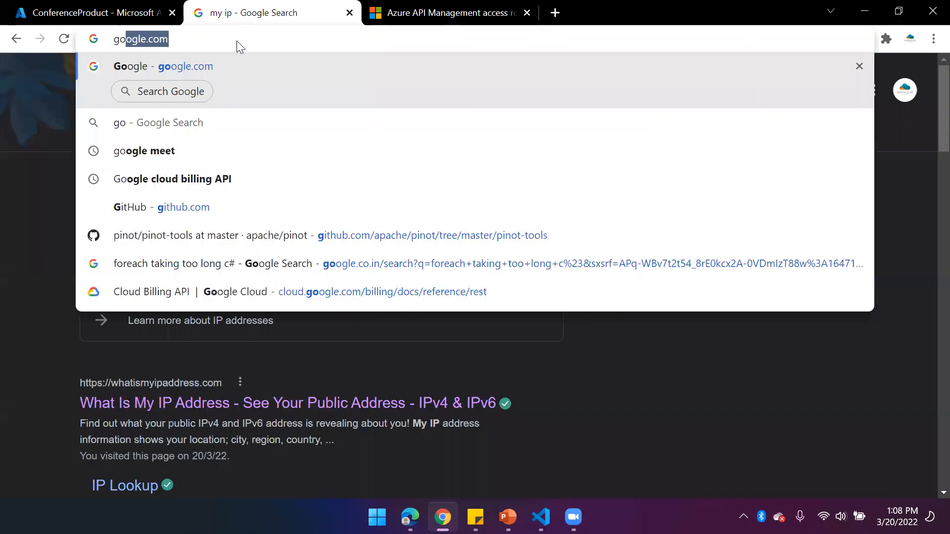
key("Return")
type("se")
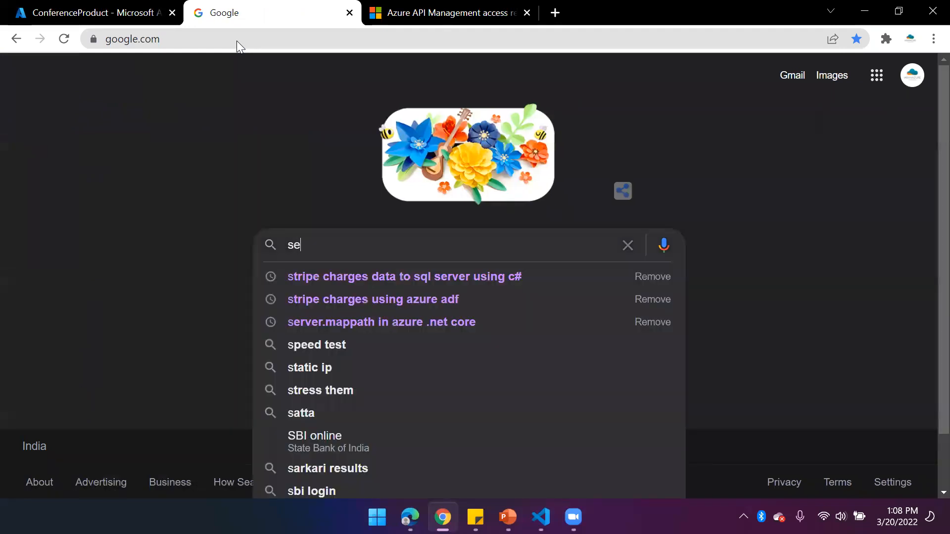
type("t-header")
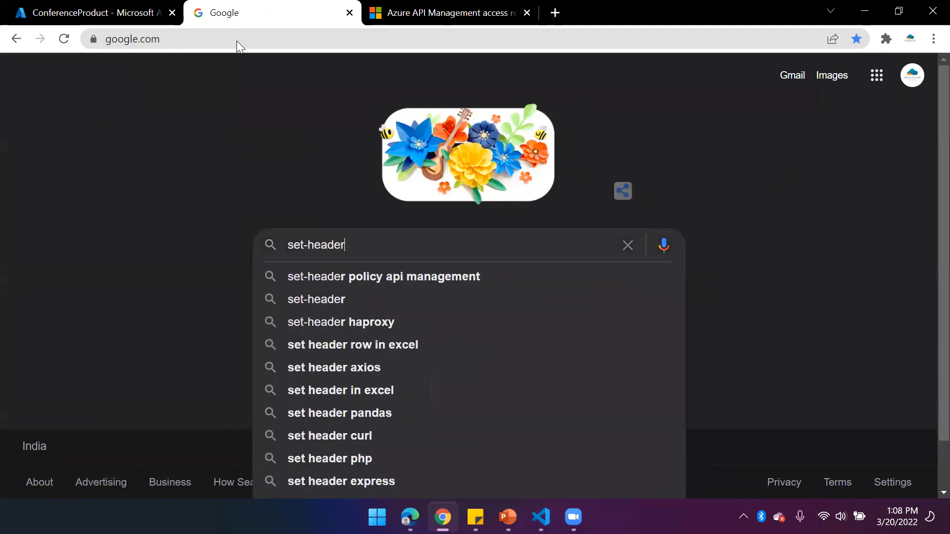
key("Down")
key("Return")
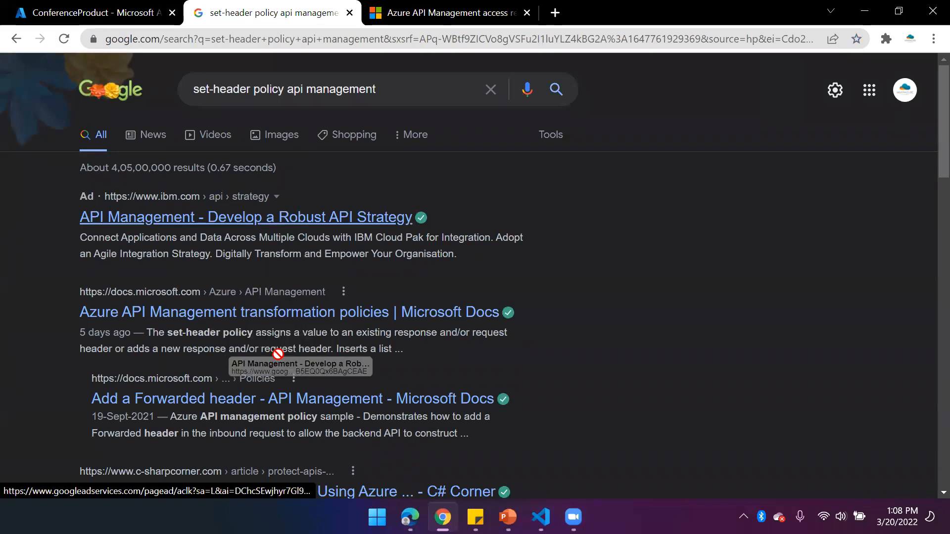
Open Microsoft's API Management transformation policies article and copy the XML policy statement from its Set HTTP header section
left_click(324, 314)
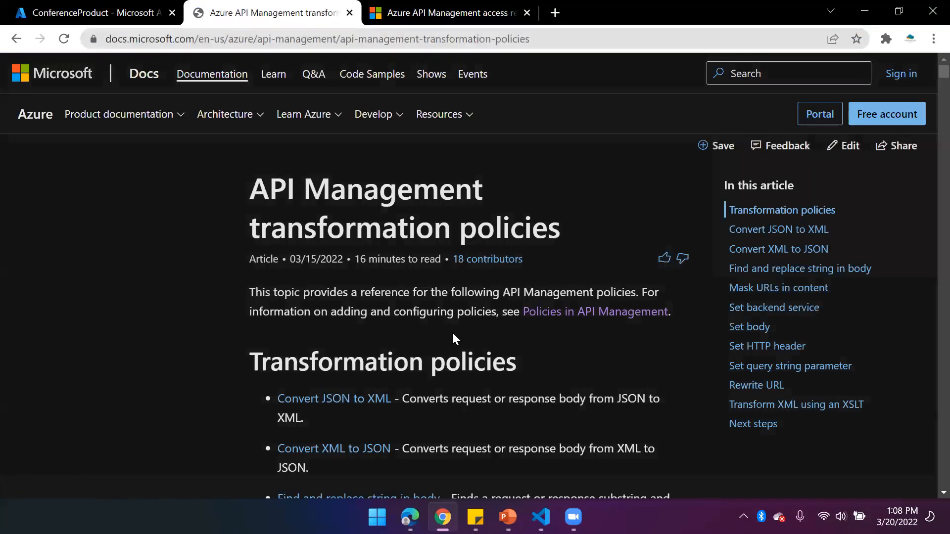
scroll(567, 388, "down", 5)
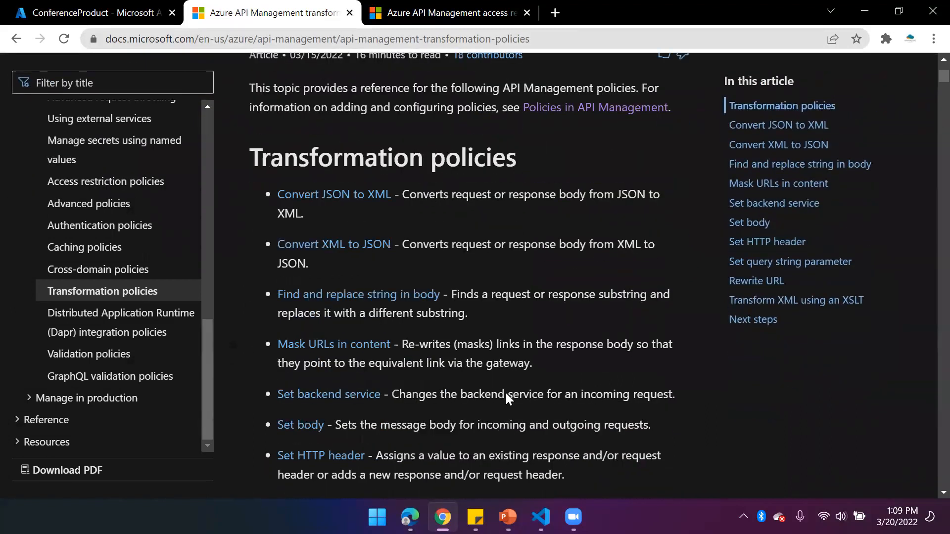
scroll(389, 363, "down", 1)
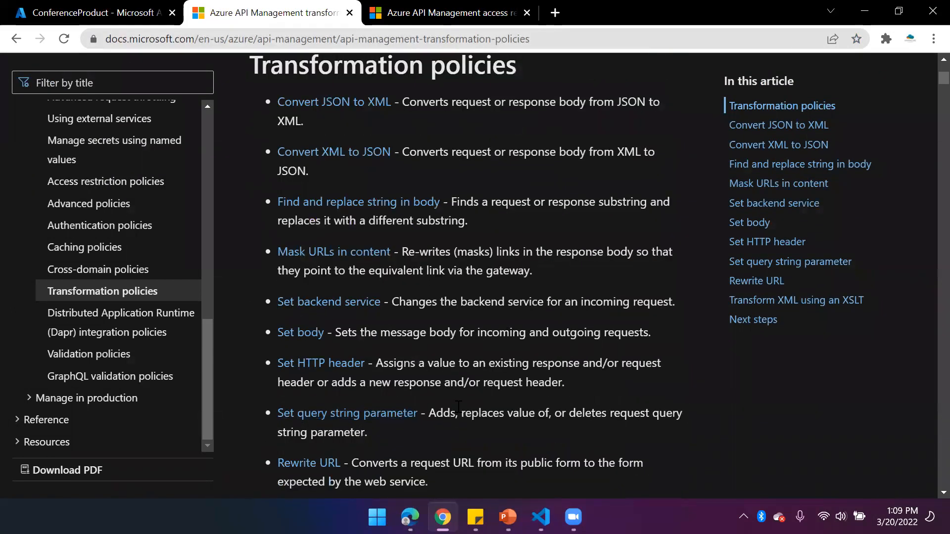
left_click(340, 365)
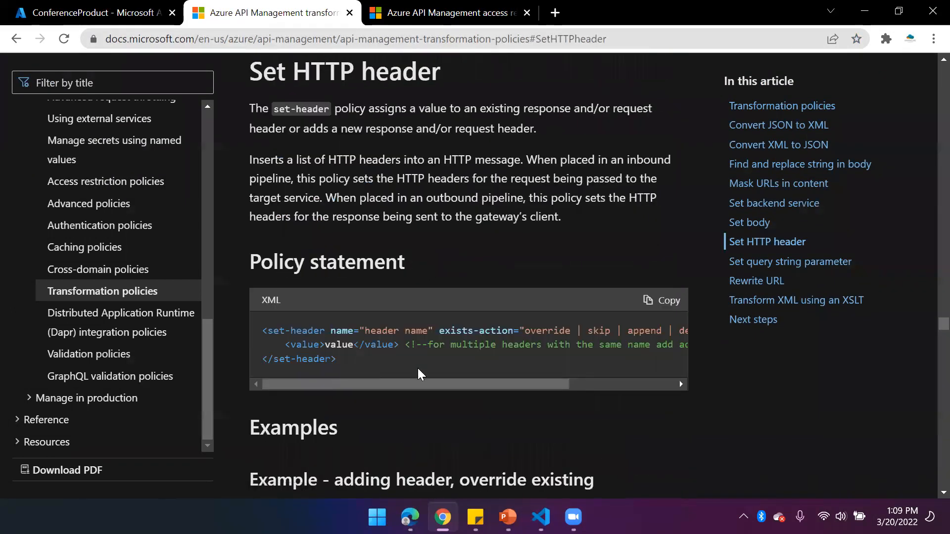
left_click_drag(432, 382, 251, 335)
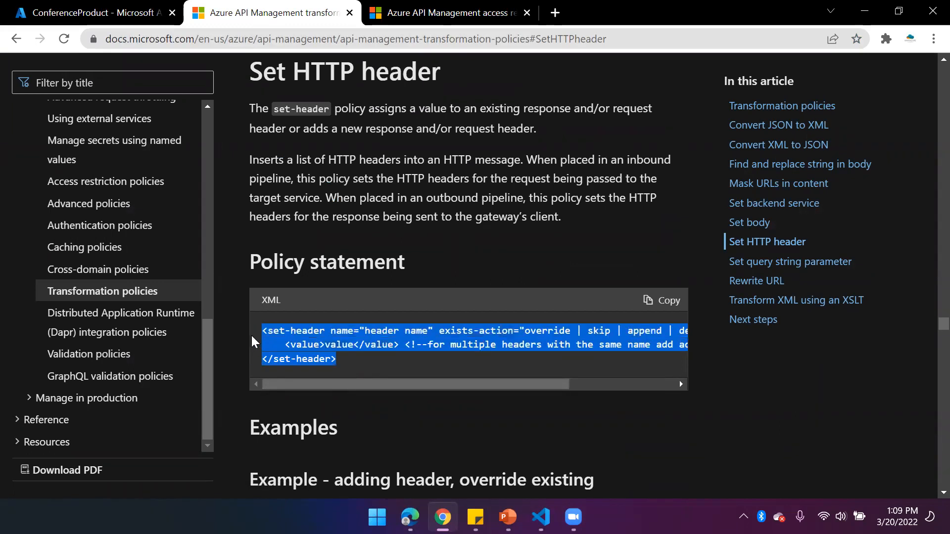
Replace the set-header line in the ConferenceProduct policy's on-error section with the copied set-header statement
left_click(101, 20)
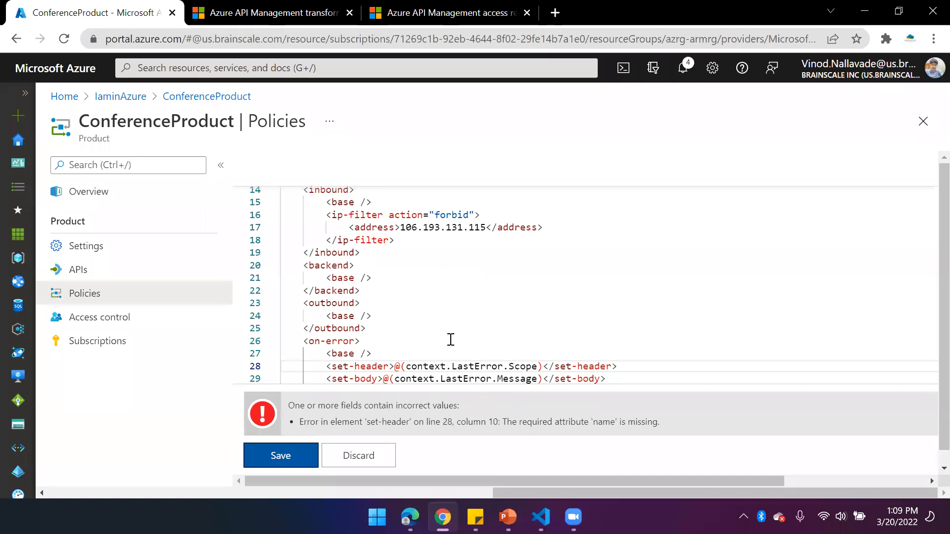
scroll(546, 329, "down", 2)
left_click_drag(619, 313, 327, 314)
type("<set-header name=\"header name\" exists-action=\"override | skip | append | delete\">     <value>value</value> <!--for multiple headers with the same name add additional value elements--> </set-header>")
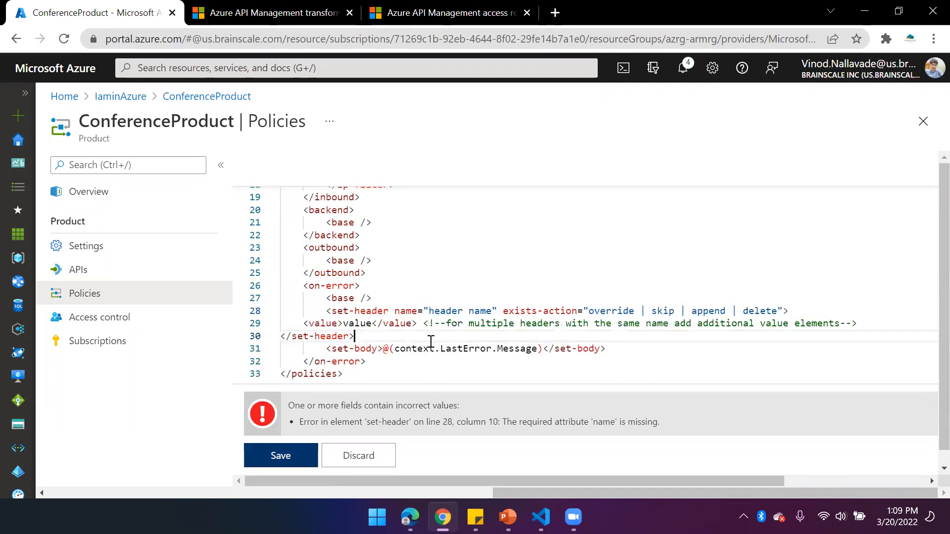
Set the set-header element's name to "scope" and reduce its exists-action to "override"
left_click_drag(493, 312, 430, 312)
type("scope")
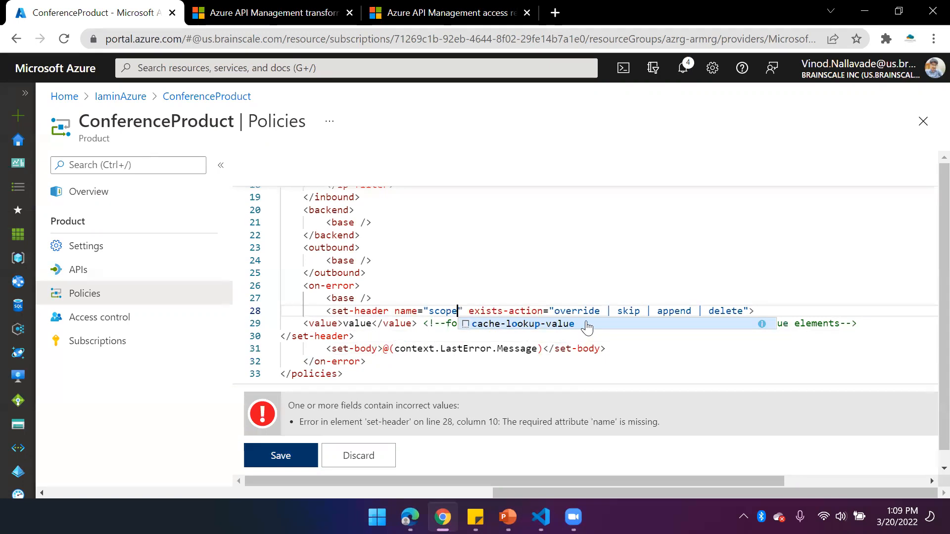
left_click_drag(600, 311, 743, 311)
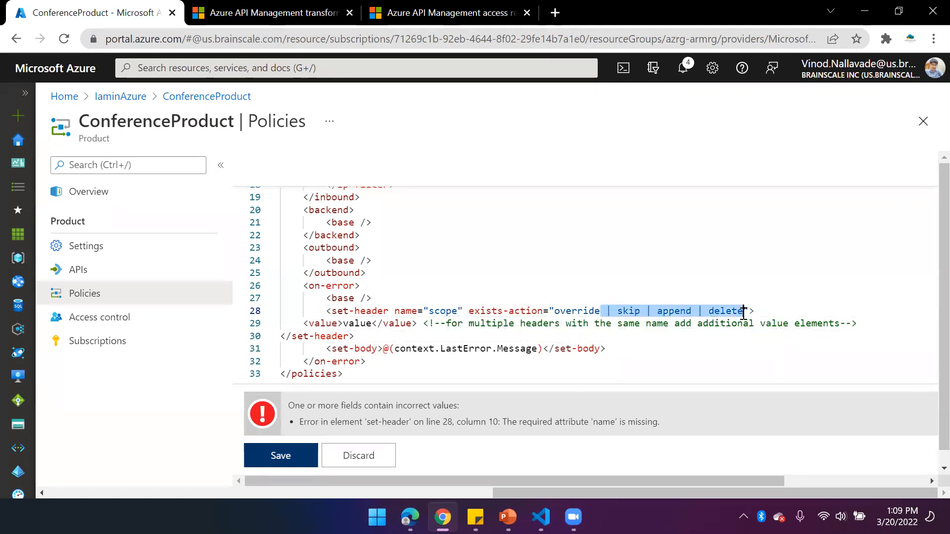
key("BackSpace")
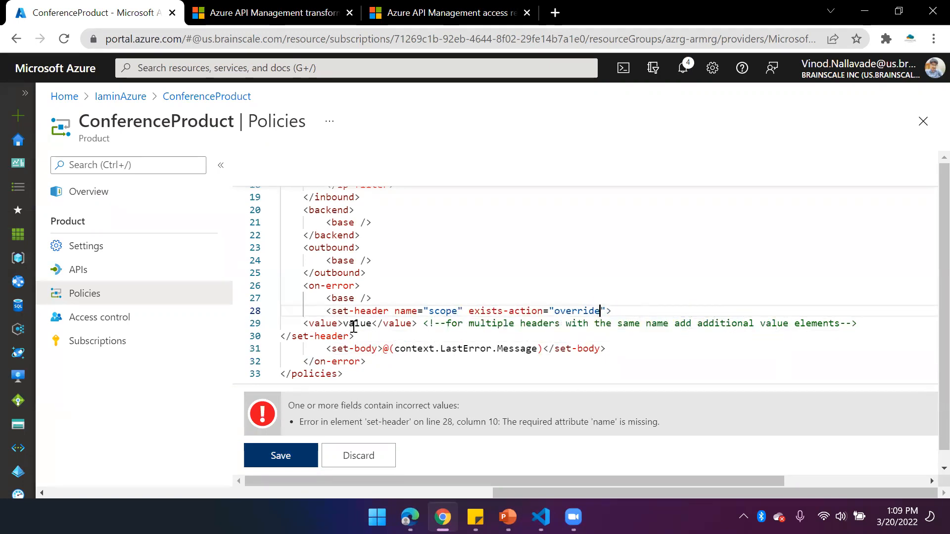
Set the scope header's value to @(context.LastError.Scope), based on the set-body expression, and save the ConferenceProduct policy
left_click_drag(383, 348, 435, 348)
left_click_drag(498, 348, 544, 348)
key("ctrl+c")
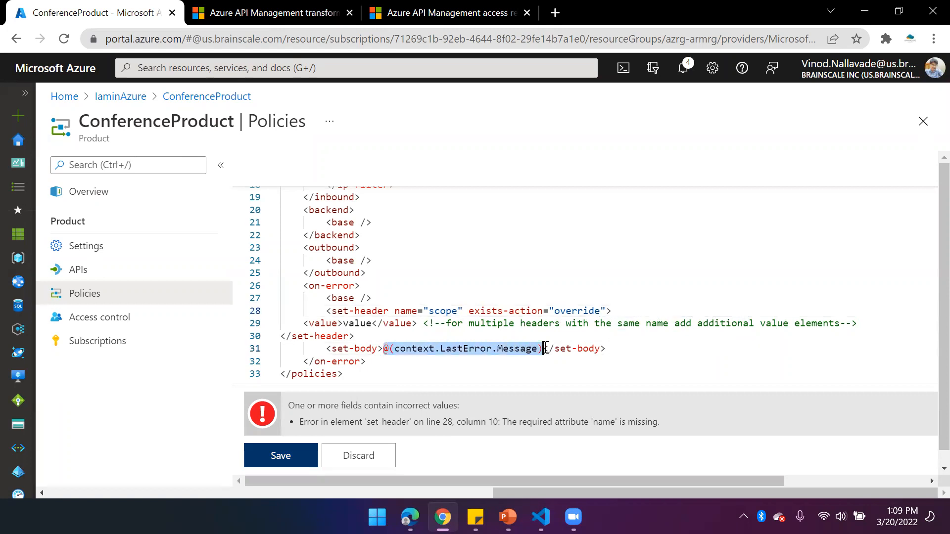
double_click(357, 323)
key("ctrl+v")
double_click(485, 323)
type("Scope")
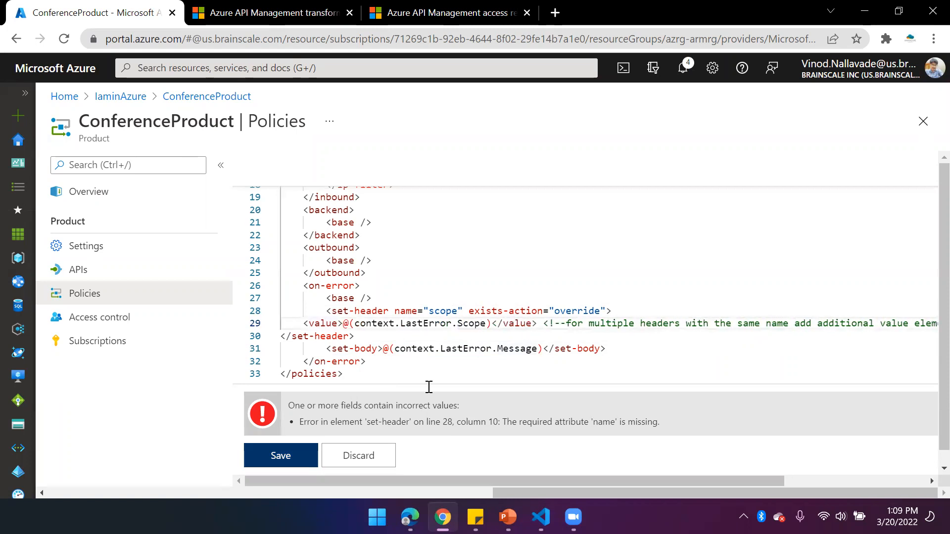
left_click(290, 451)
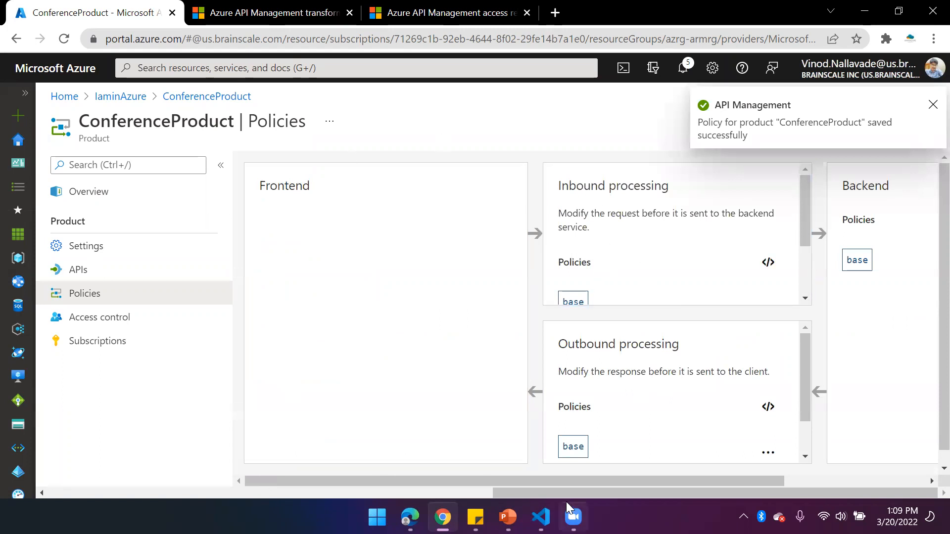
Send the GetSessions request again in the Edge developer portal and examine the scope header in the HTTP response
left_click(410, 517)
left_click(582, 207)
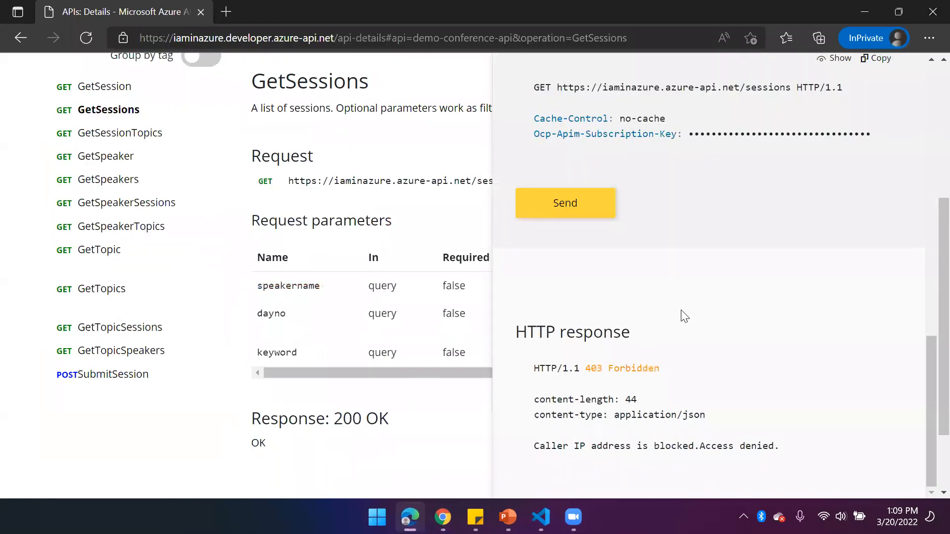
key("alt+Tab")
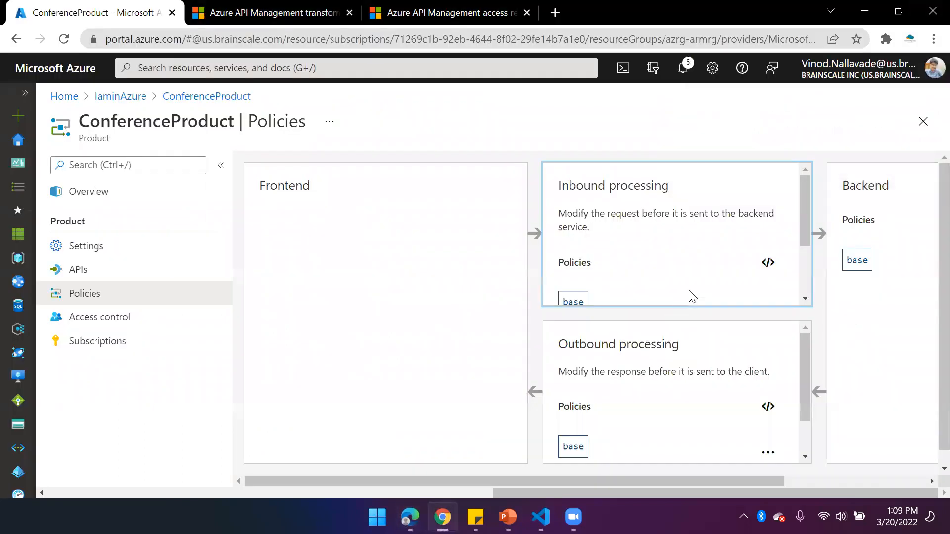
scroll(645, 270, "down", 3)
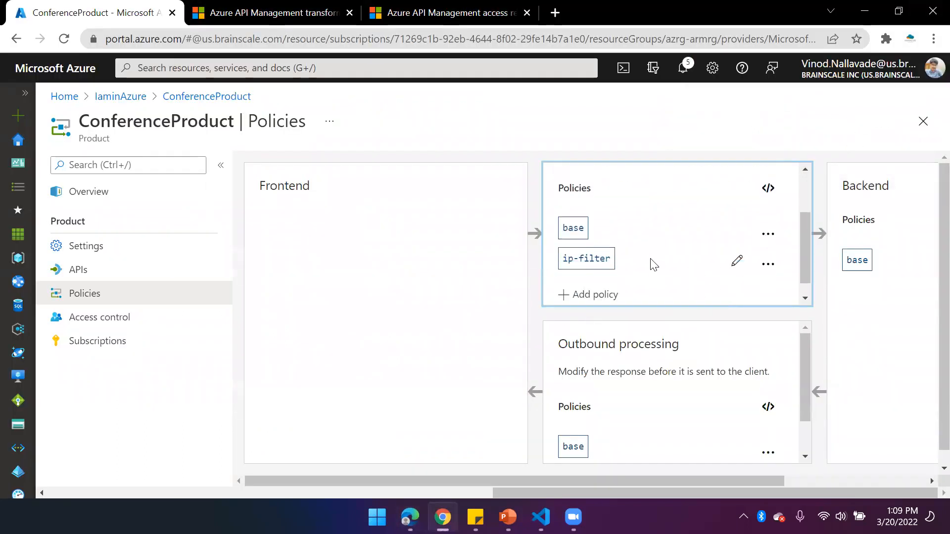
key("alt+Tab")
left_click(603, 216)
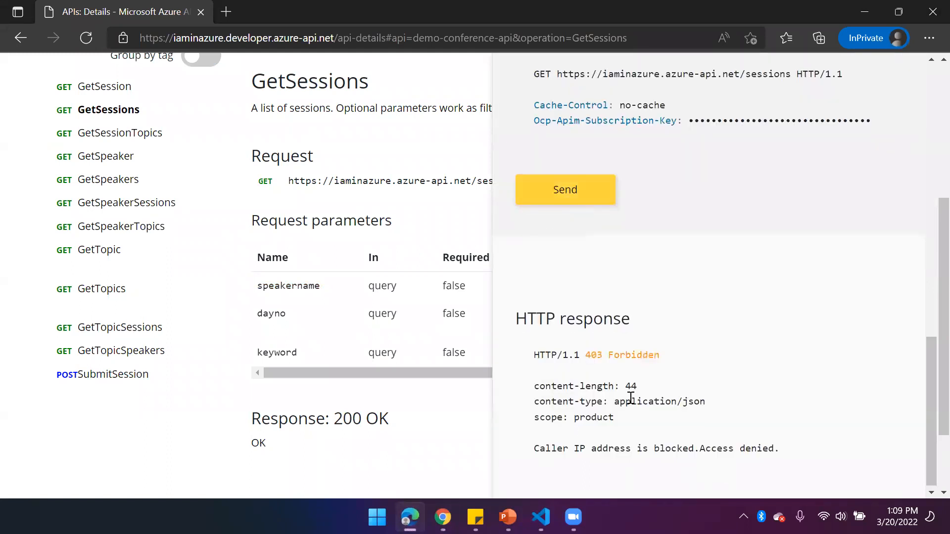
left_click_drag(628, 418, 536, 417)
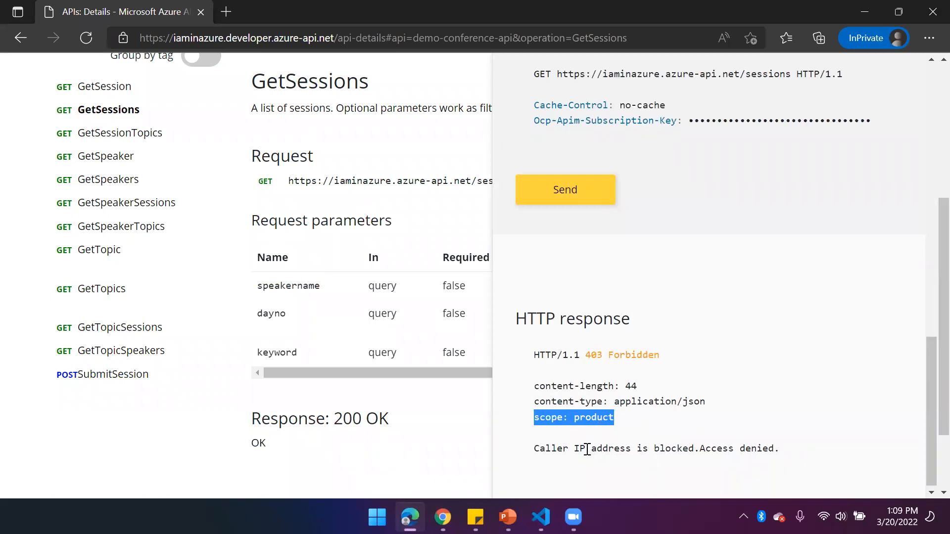
left_click(616, 436)
double_click(590, 422)
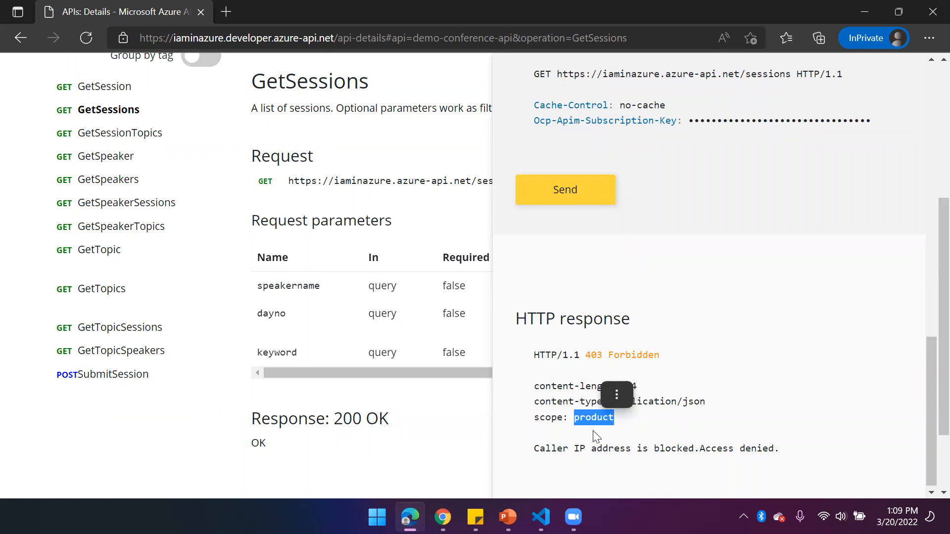
Switch back to Chrome and open Google in place of the transformation policies article
key("alt+Tab")
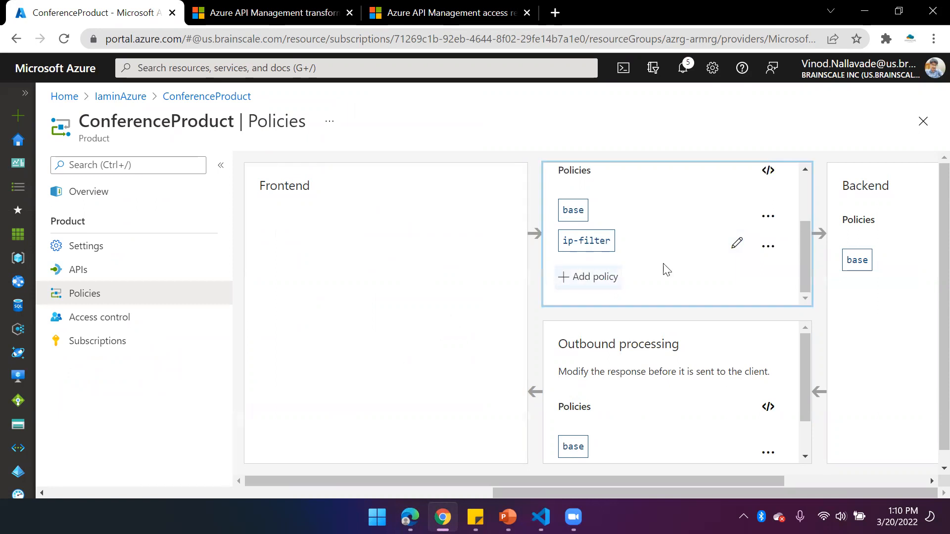
scroll(641, 273, "down", 1)
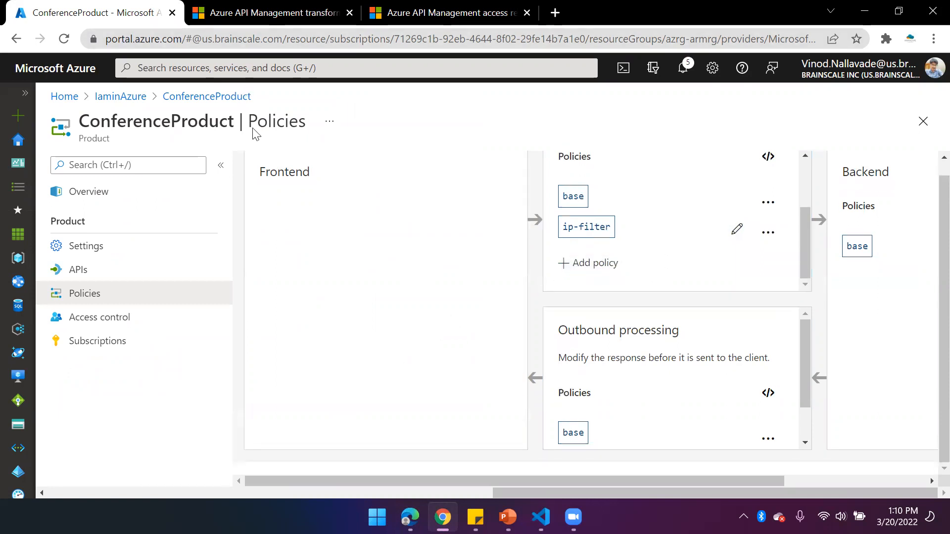
left_click(269, 12)
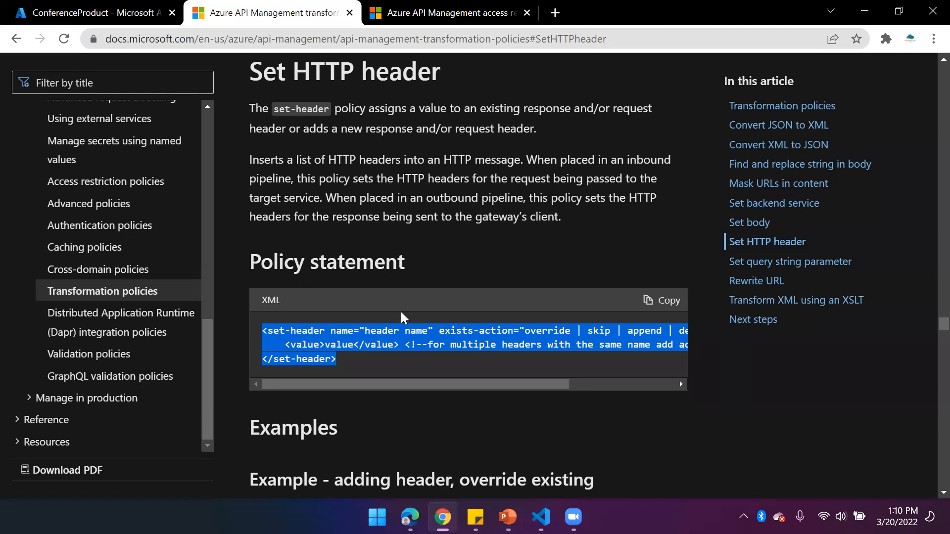
scroll(149, 276, "up", 6)
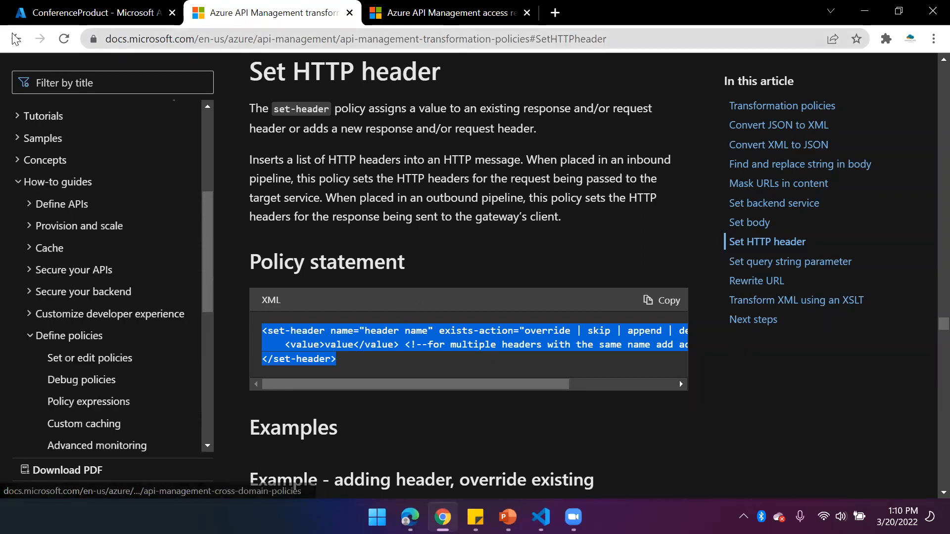
left_click(275, 43)
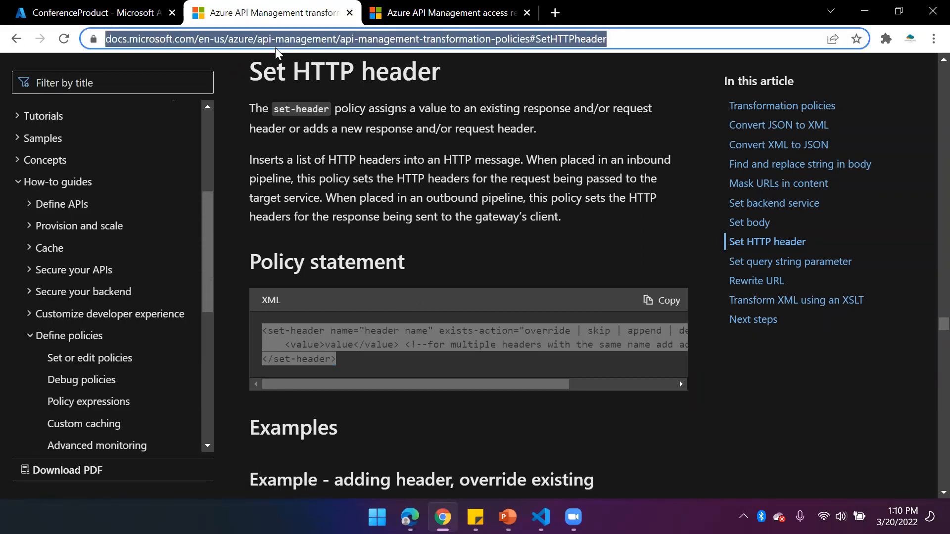
type("g")
key("Return")
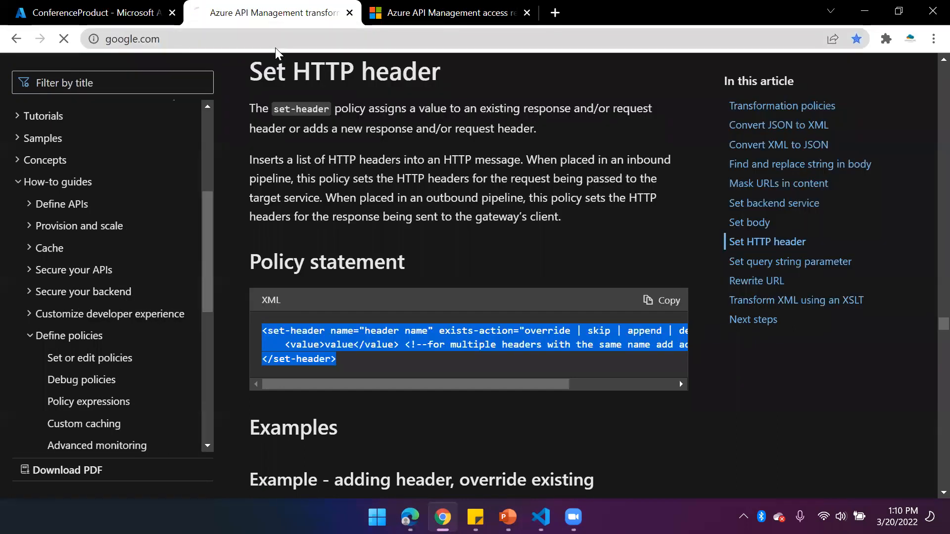
Search Google for "azure api management policy reference"
type("Azure")
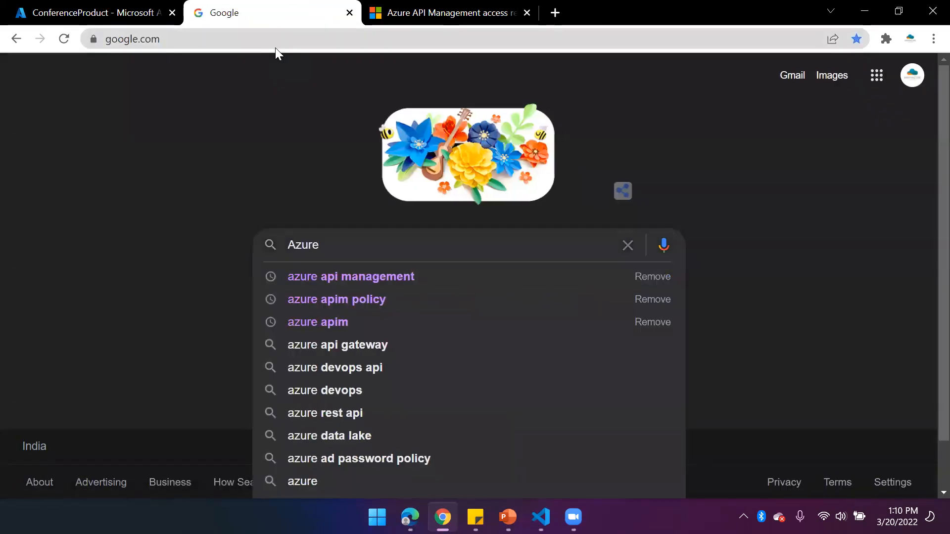
key("Down")
type("polic")
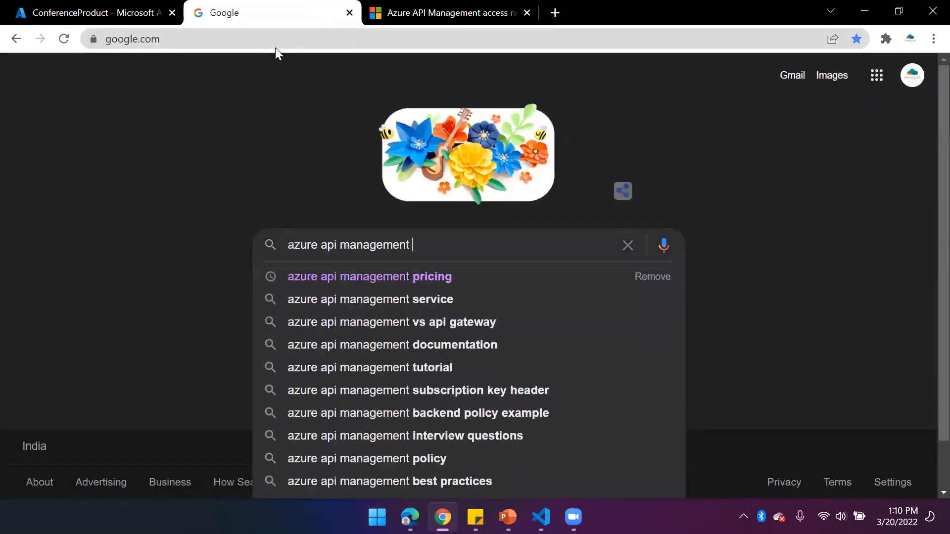
type("y")
key("Down")
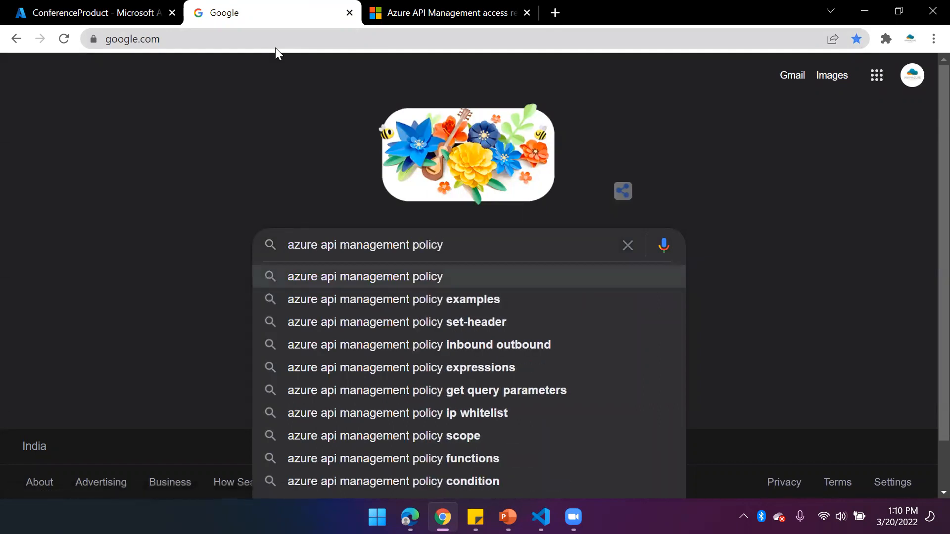
type("refere")
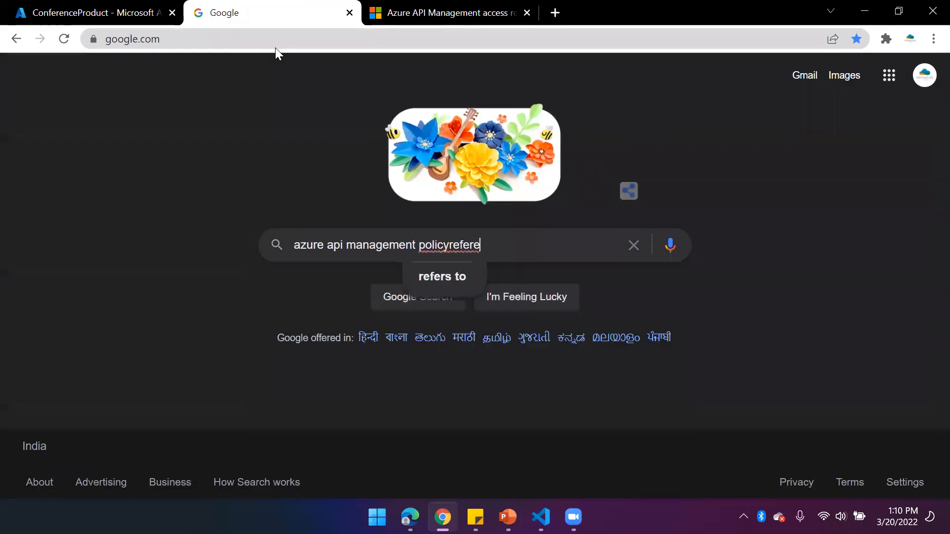
key("BackSpace")
key("BackSpace")
key("BackSpace")
key("BackSpace")
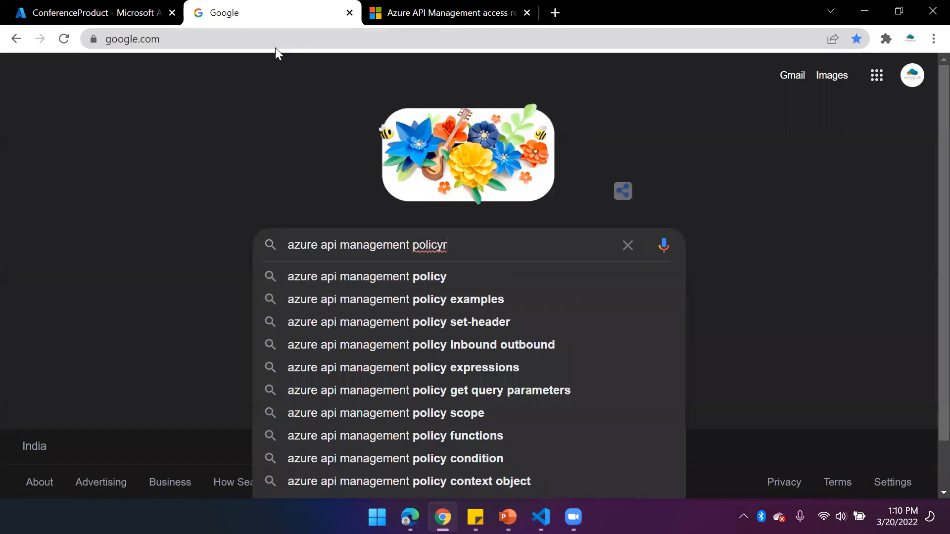
key("BackSpace")
type("reference")
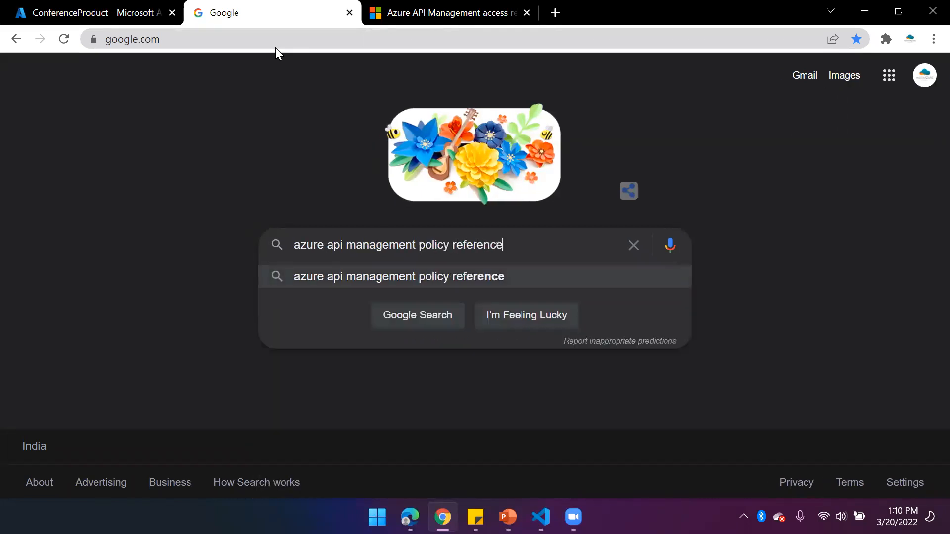
key("Return")
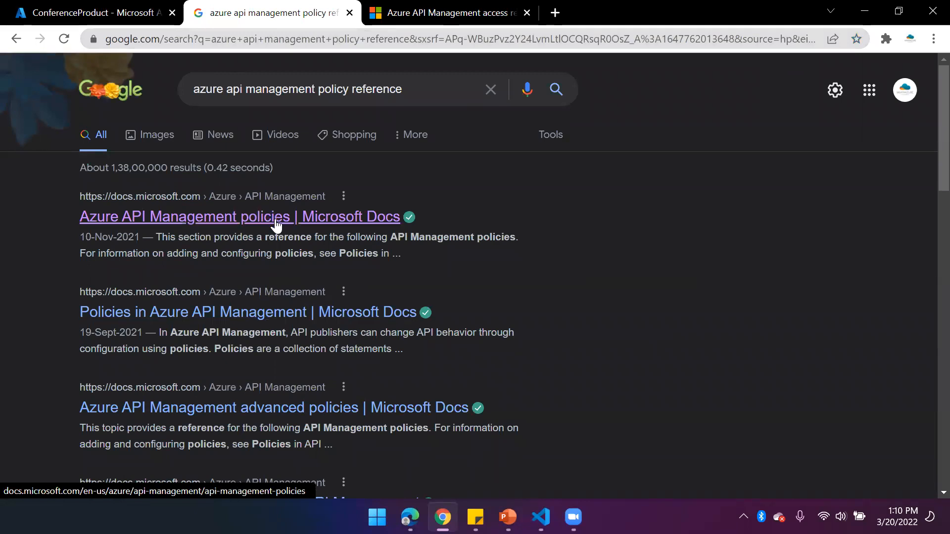
Open Microsoft's Azure API Management policies article and review its list of access restriction and advanced policies
left_click(284, 225)
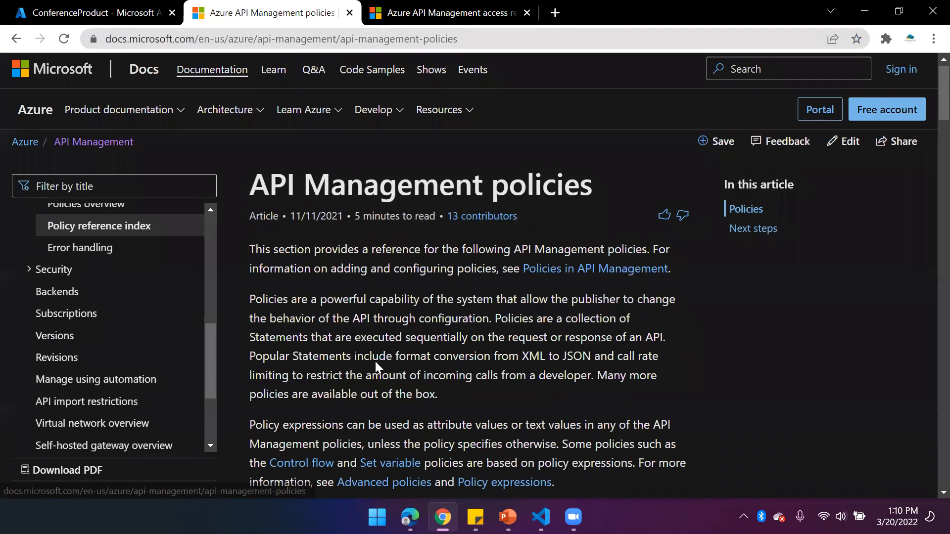
scroll(375, 366, "down", 4)
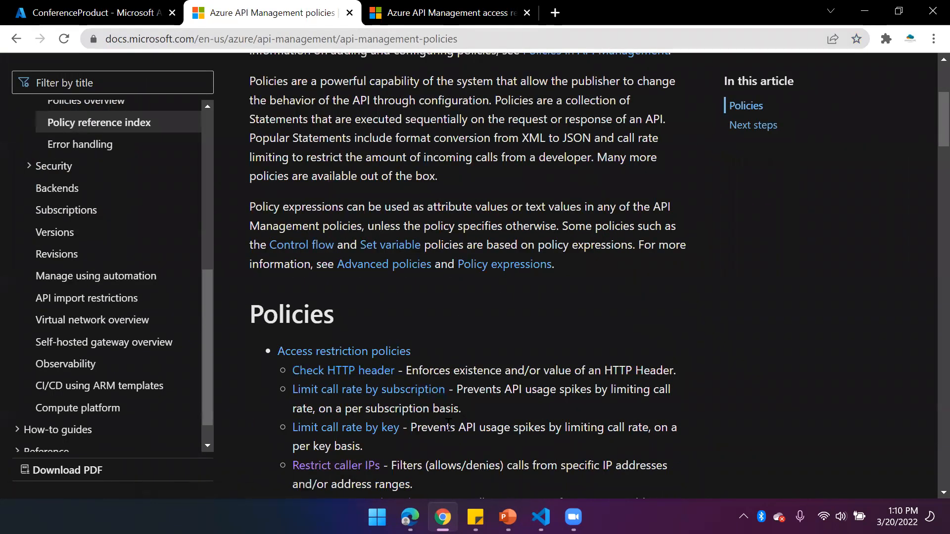
scroll(464, 424, "down", 5)
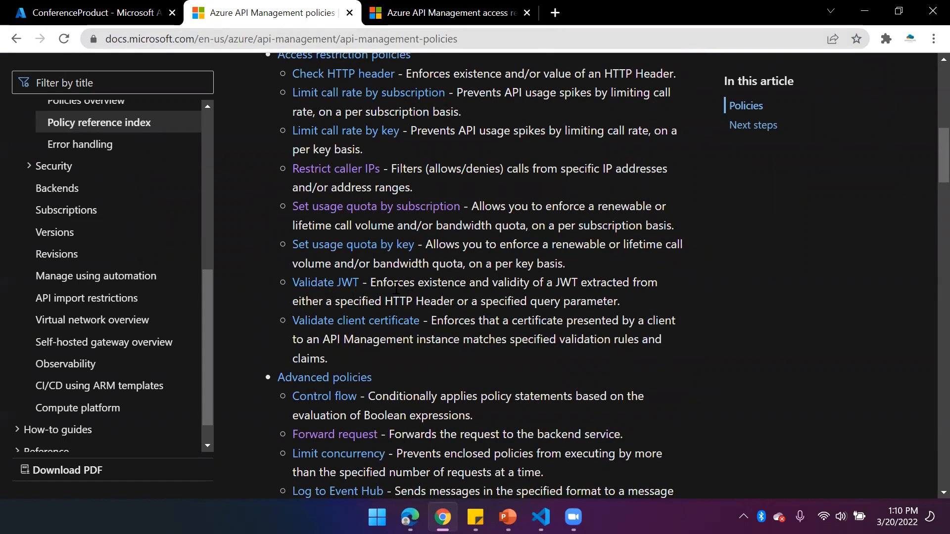
scroll(396, 295, "down", 3)
scroll(396, 294, "down", 5)
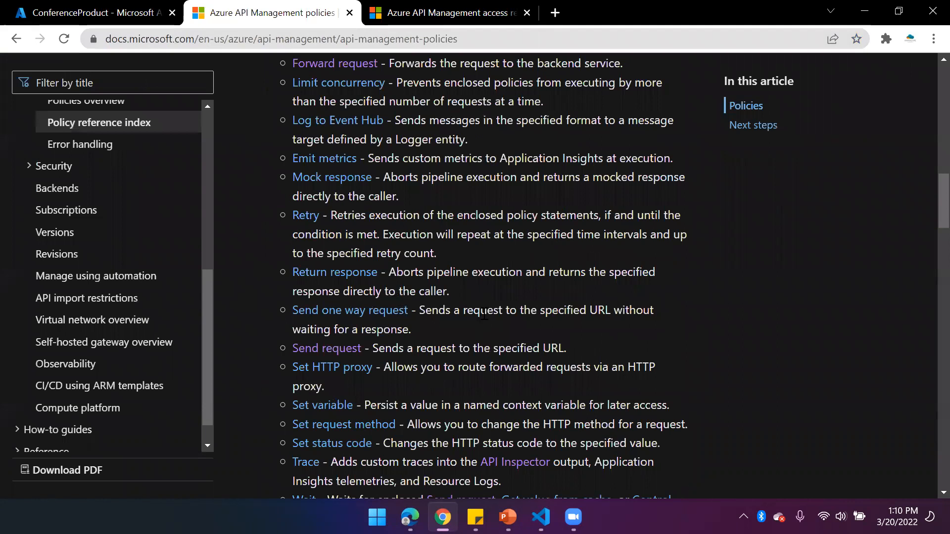
Open ConferenceProduct's inbound policy code and add an empty line after the base element in the backend section
left_click(127, 14)
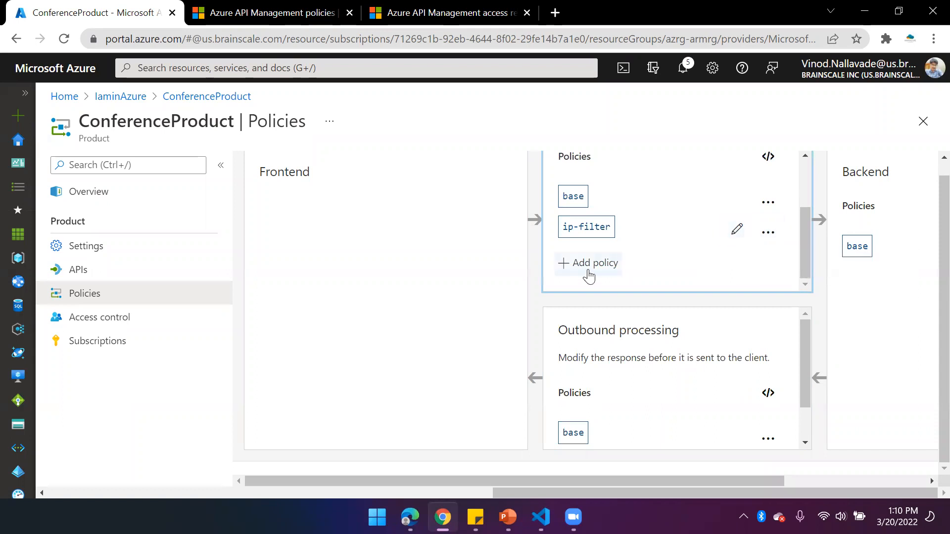
left_click(767, 157)
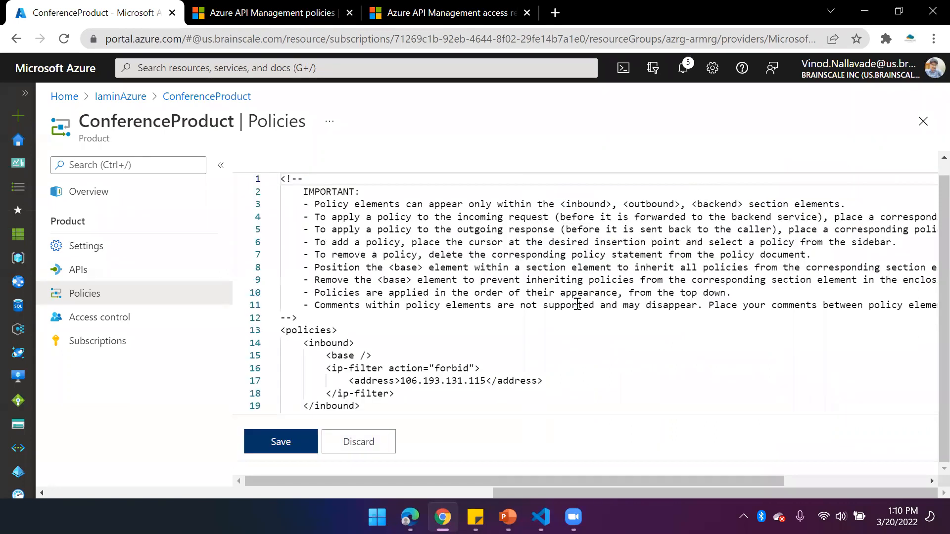
scroll(459, 397, "down", 3)
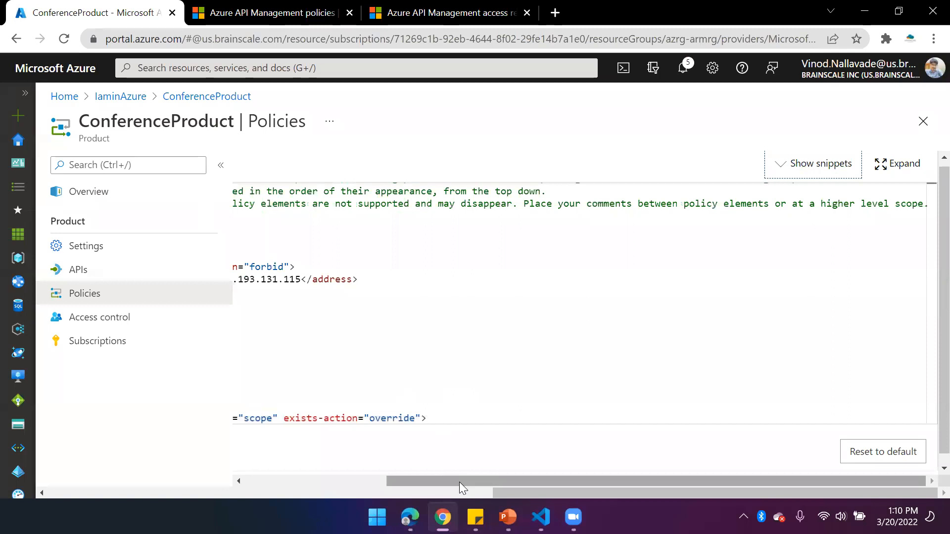
left_click_drag(459, 482, 244, 476)
left_click(380, 329)
key("Return")
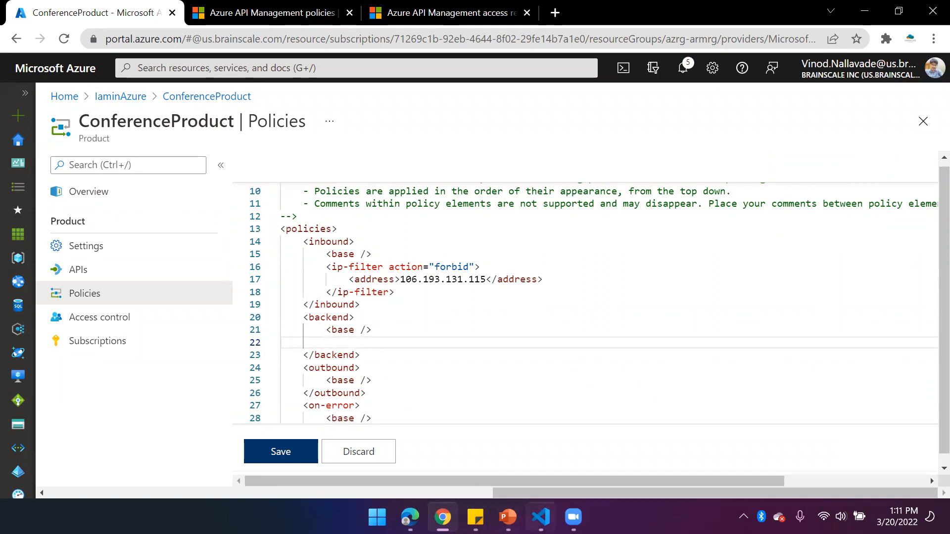
Switch to Visual Studio Code and review the rate-limit policy in the GetSessions operation's policy file
mouse_move(540, 517)
left_click(550, 440)
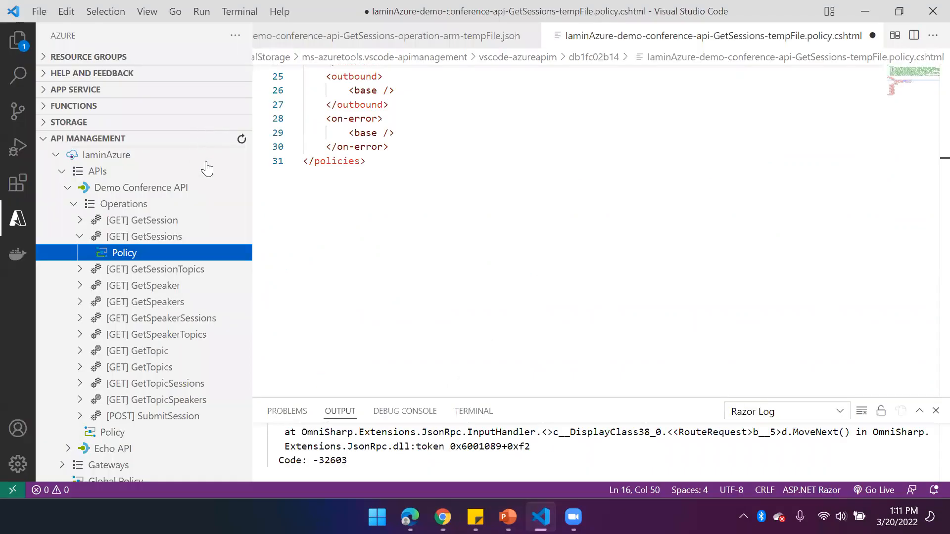
scroll(386, 139, "up", 3)
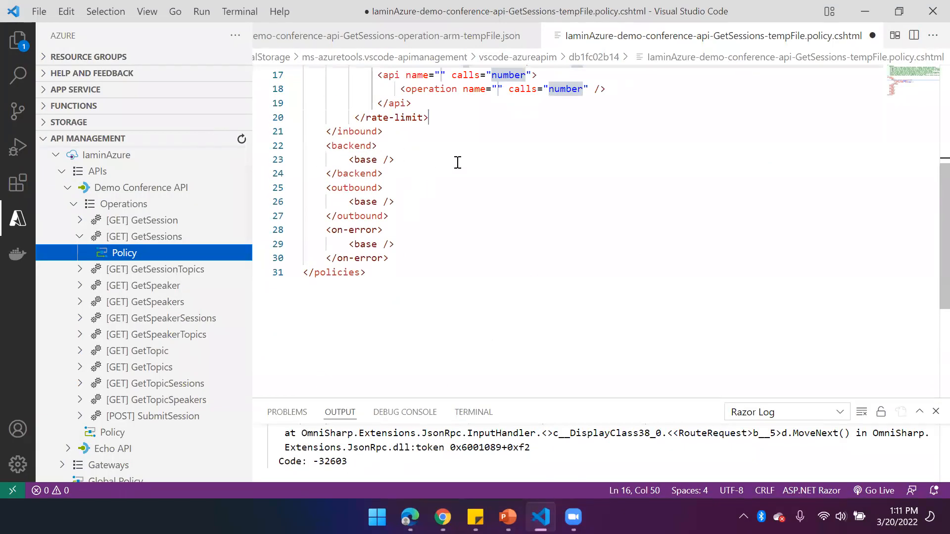
scroll(455, 164, "up", 2)
scroll(458, 162, "up", 1)
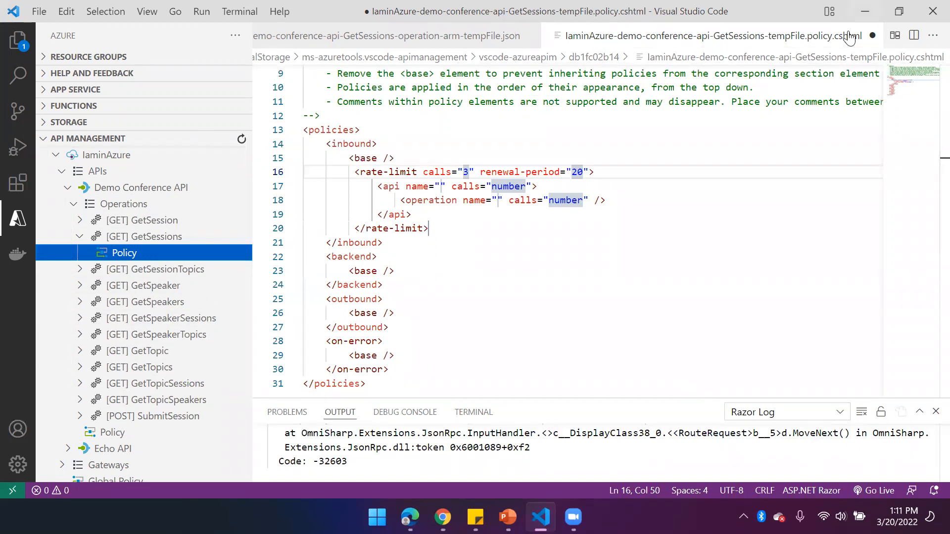
Return to the Azure portal, leave the ConferenceProduct policy editor without saving, and go back to the IaminAzure service's product list
key("alt+Tab")
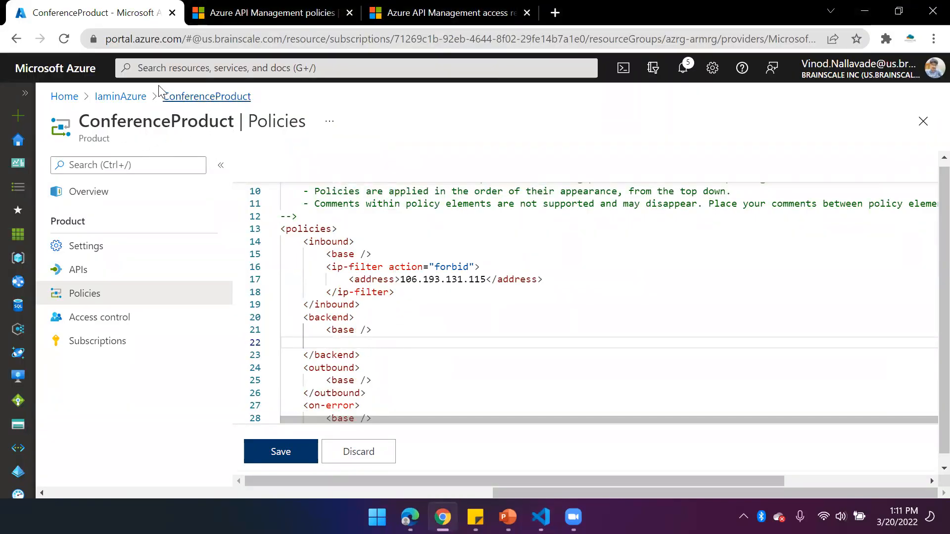
left_click(202, 97)
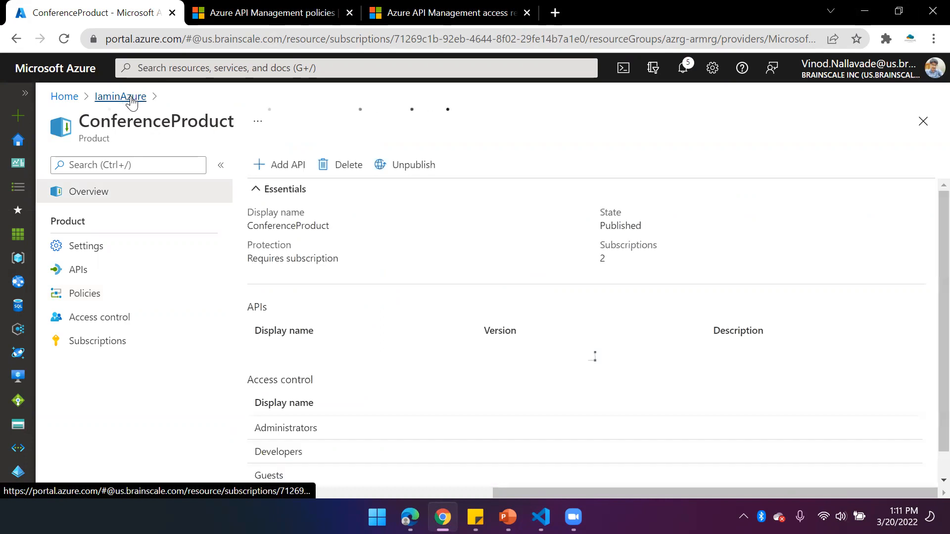
left_click(130, 102)
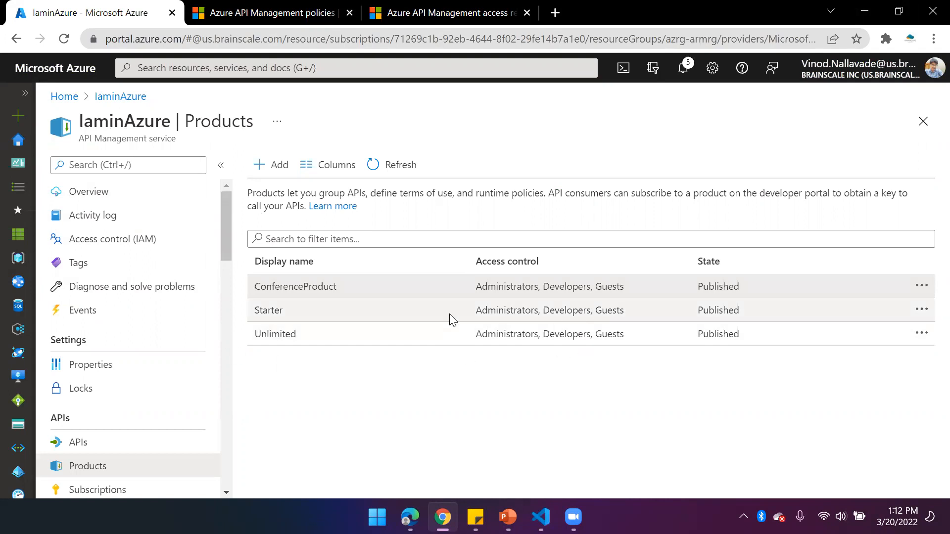
mouse_move(508, 517)
mouse_move(573, 517)
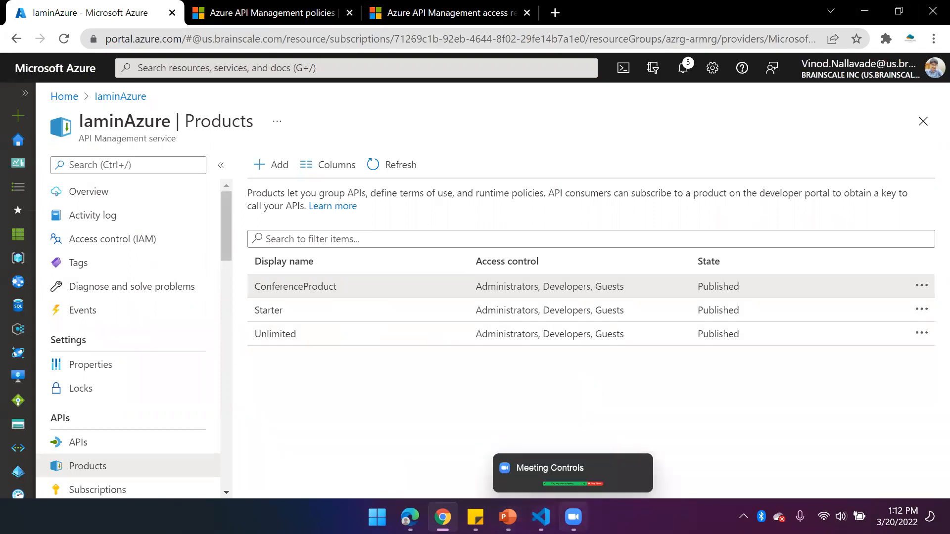